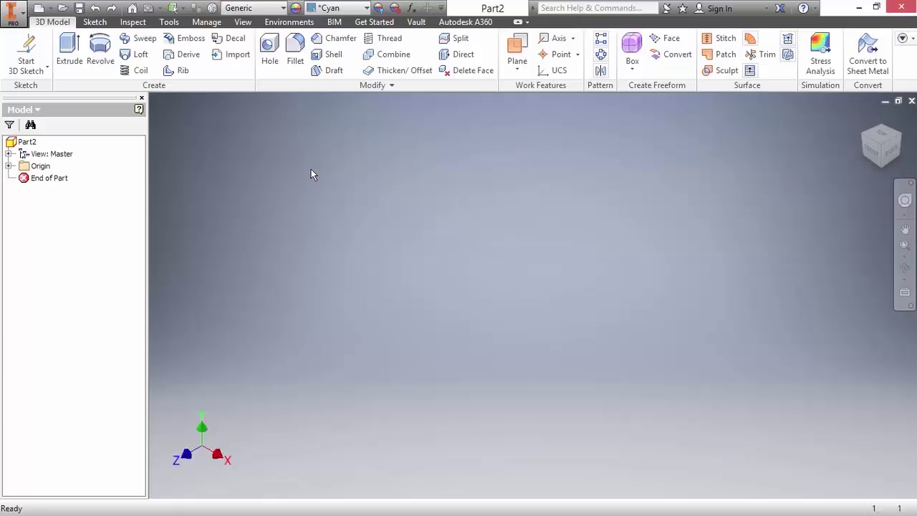
Step: Create 3D Sketch1 and activate the 3D Line tool
click(26, 46)
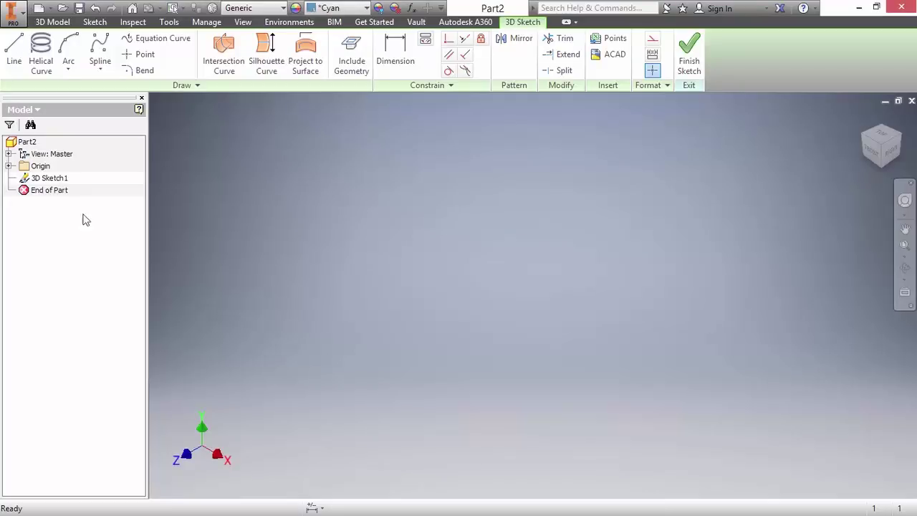
click(15, 54)
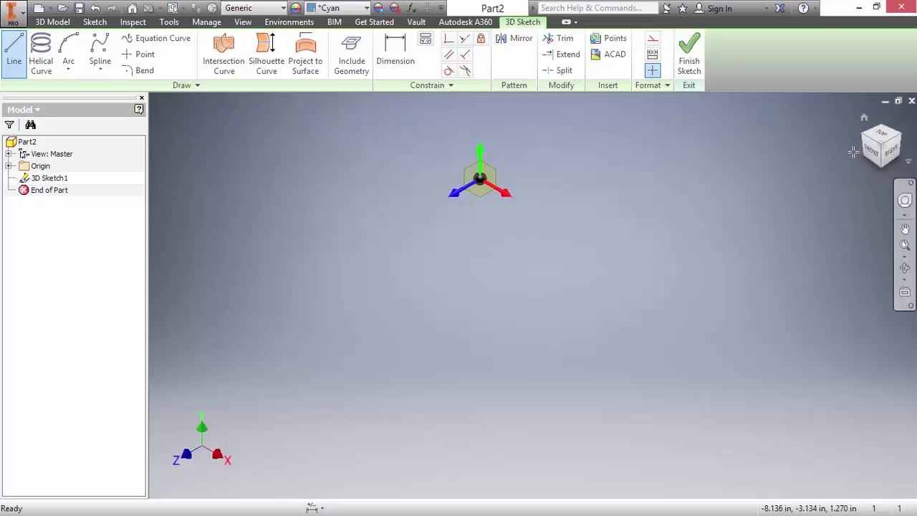
Step: Draw a three-segment 3D line route from four points and orbit to view it in 3D
click(408, 285)
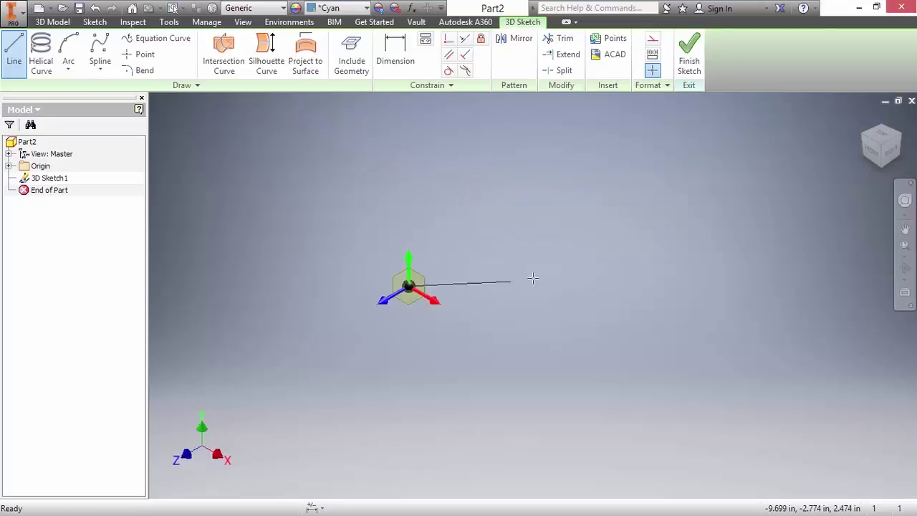
click(596, 177)
click(696, 300)
click(585, 379)
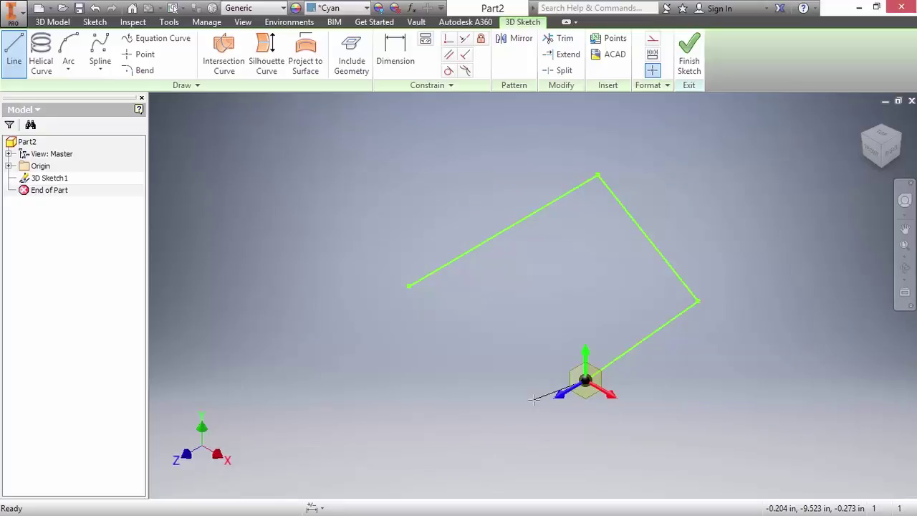
mouse_move(587, 380)
shift+middle_down()
mouse_move(568, 403)
mouse_move(565, 333)
mouse_move(529, 330)
shift+middle_up()
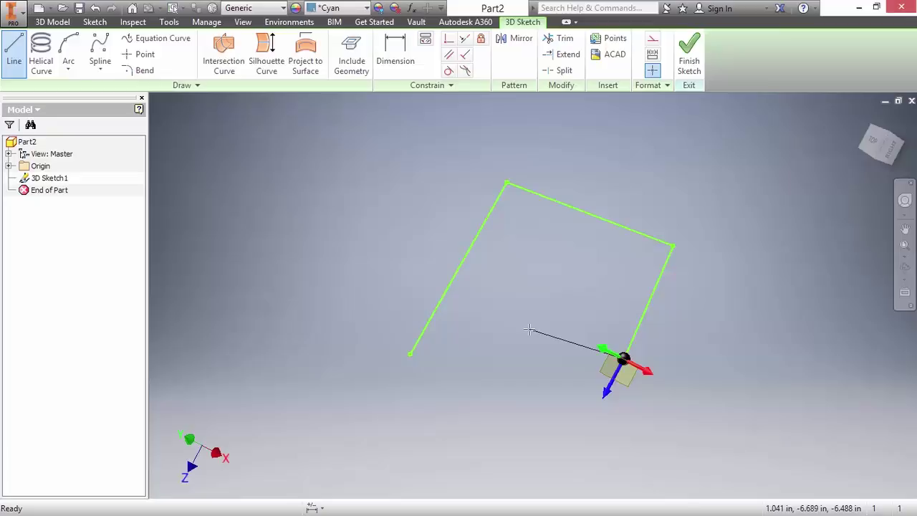
key(Escape)
key(Escape)
Step: Delete the three lines and restart the Line tool in the front view
drag(695, 371, 426, 176)
key(Delete)
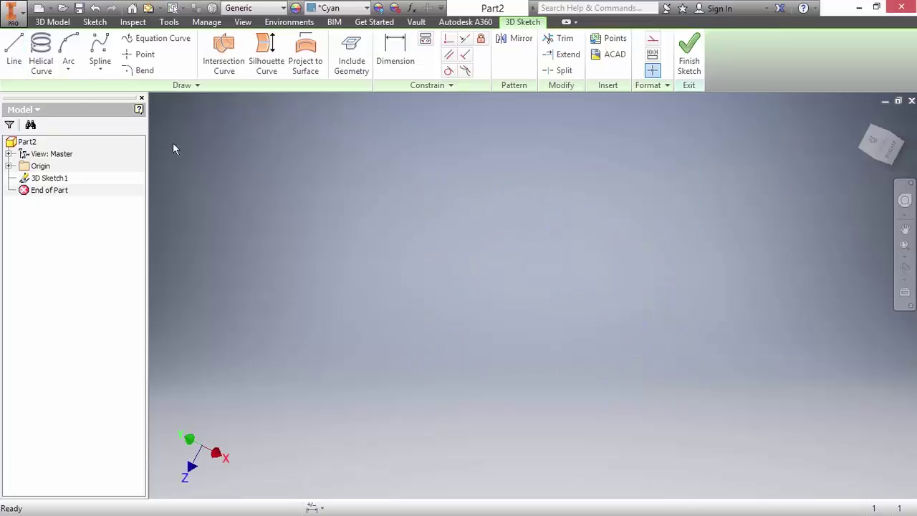
key(l)
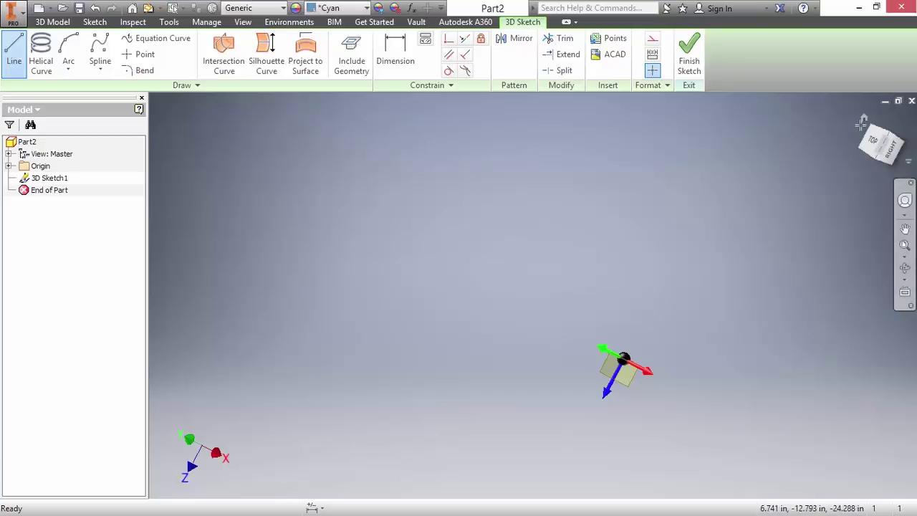
click(863, 119)
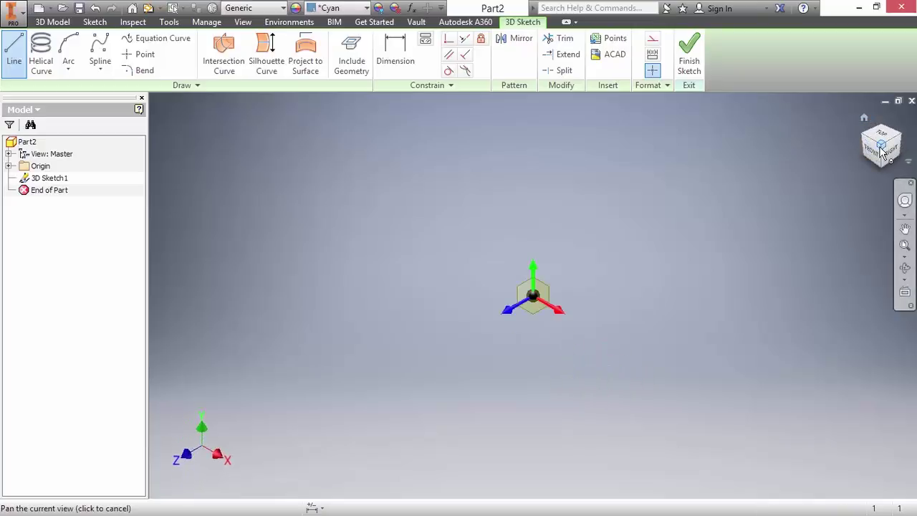
click(881, 147)
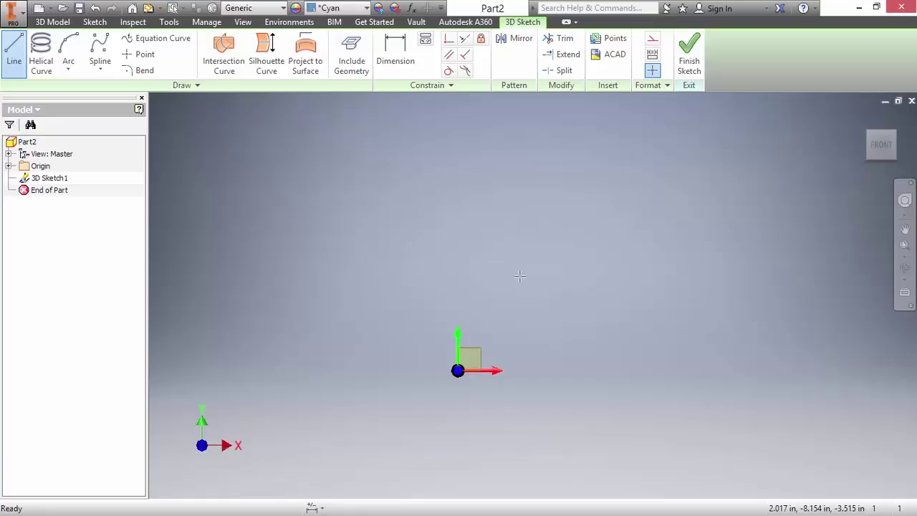
Step: Draw a five-point zigzag route of connected 3D lines in the front view
click(476, 333)
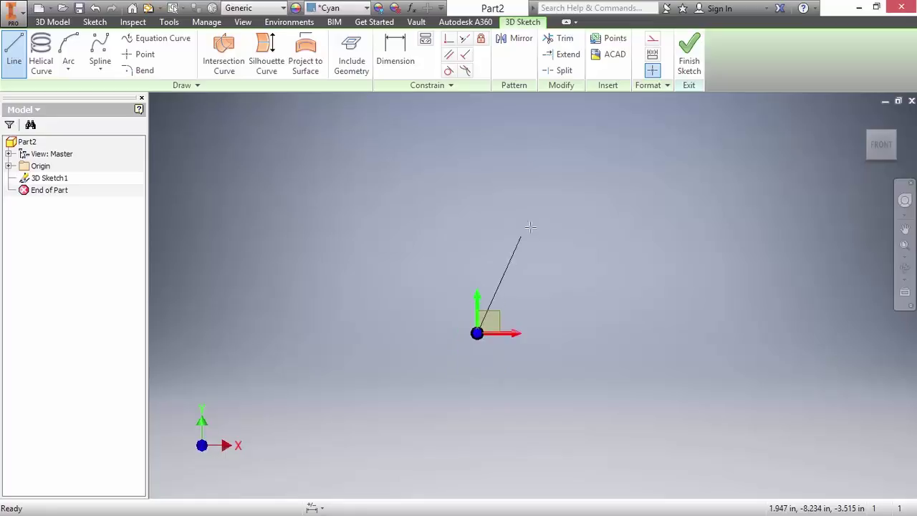
click(576, 186)
click(711, 195)
click(713, 332)
click(612, 342)
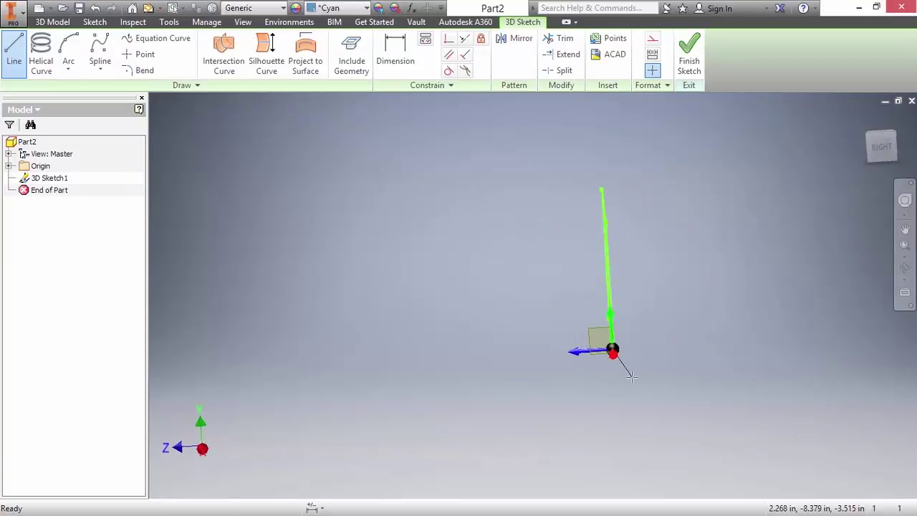
Step: Rotate the view between front and right to inspect the zigzag, then return home
key(F5)
drag(895, 144, 882, 149)
key(F5)
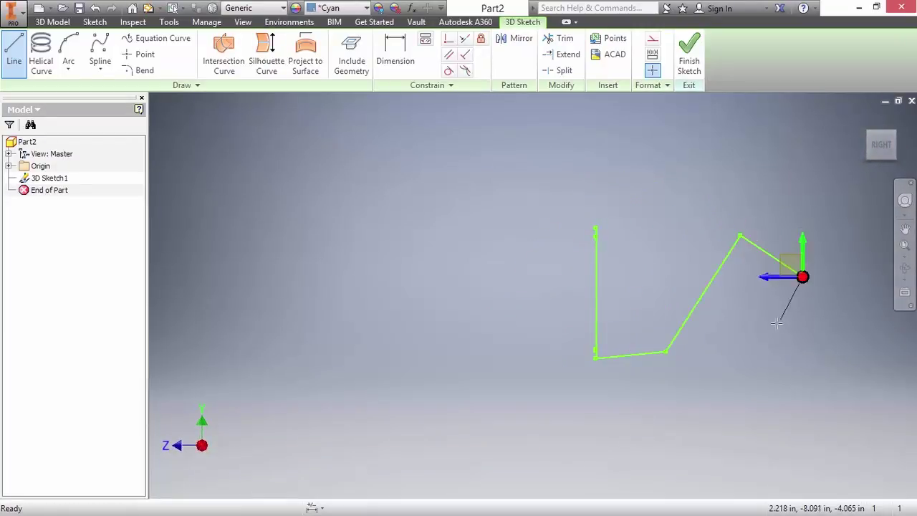
key(F5)
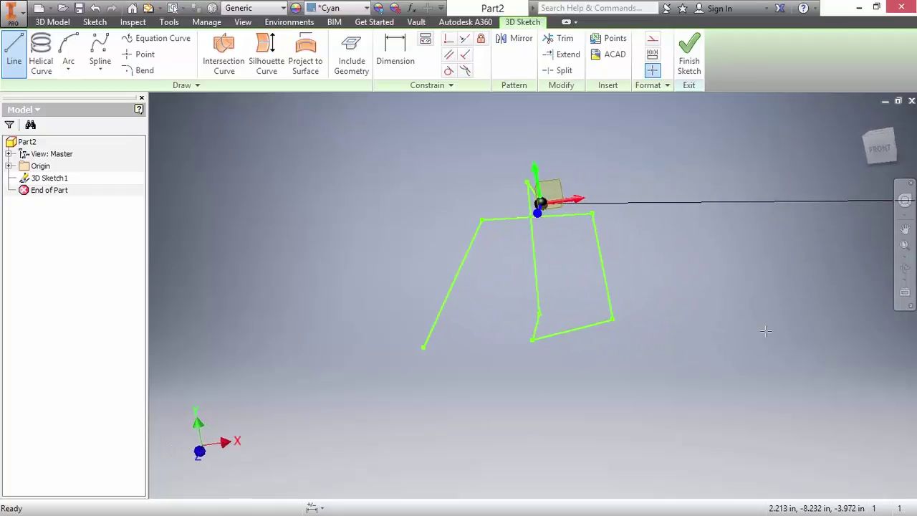
key(F5)
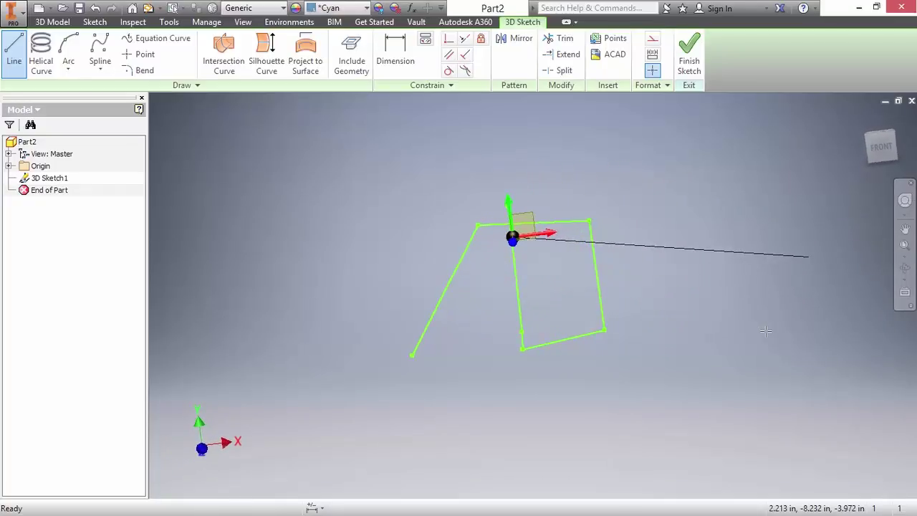
key(F5)
key(F2)
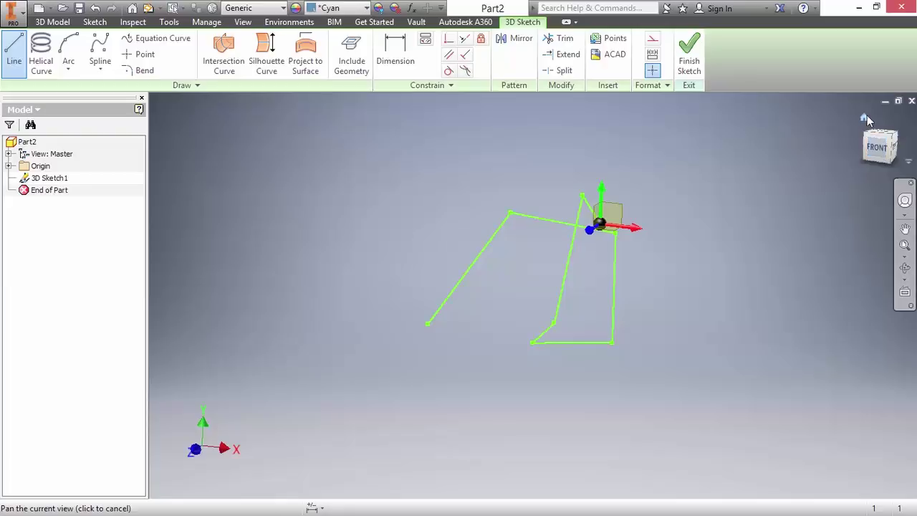
key(F6)
Step: Exit line drawing, delete the zigzag route, and restart the 3D Line tool
key(Escape)
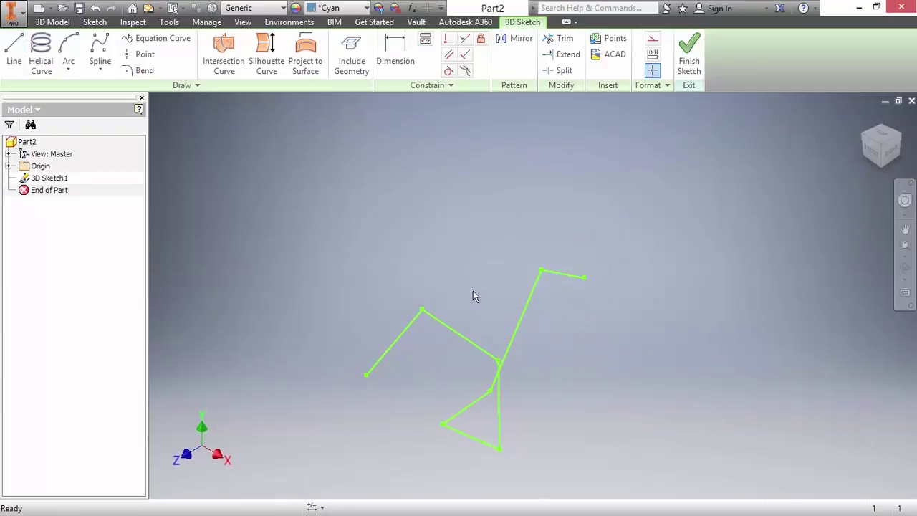
mouse_move(597, 469)
mouse_down()
mouse_move(474, 317)
mouse_move(368, 241)
mouse_up()
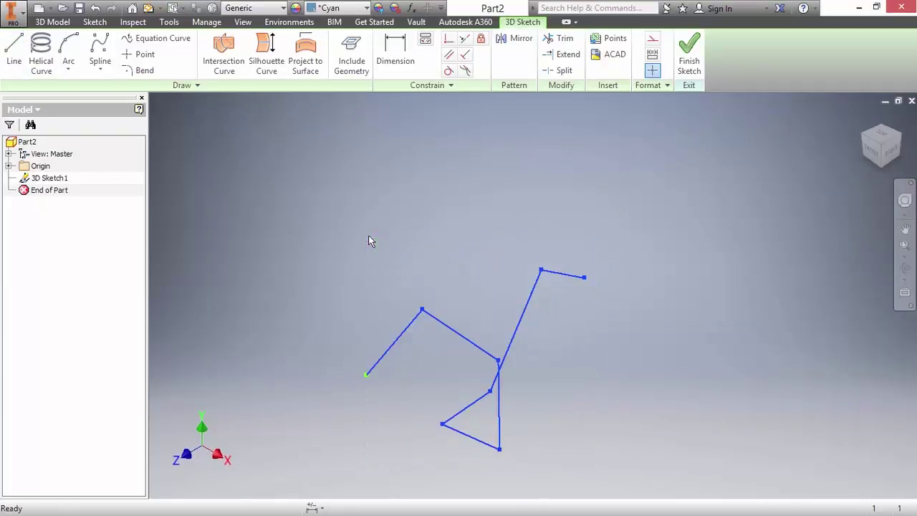
key(Delete)
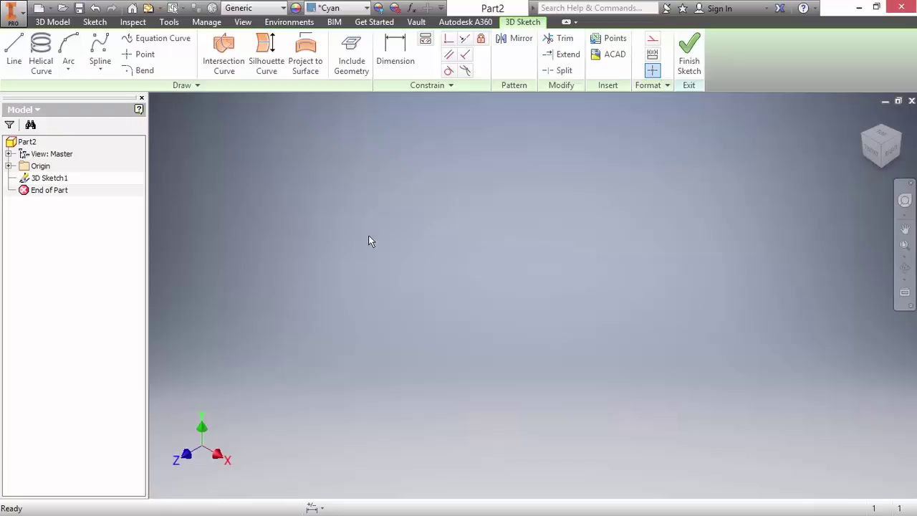
click(9, 55)
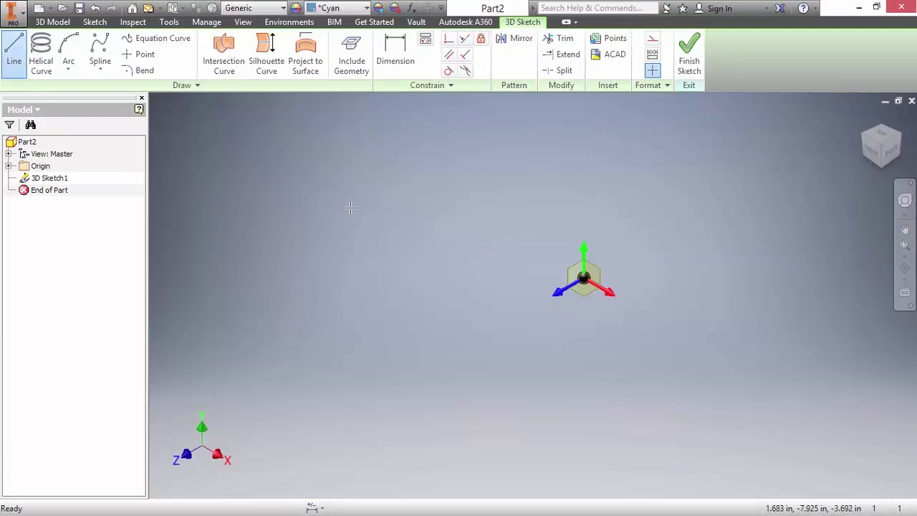
Step: Using Precise Input in Relative mode, start the 3D line at 0, 0, 0
click(194, 87)
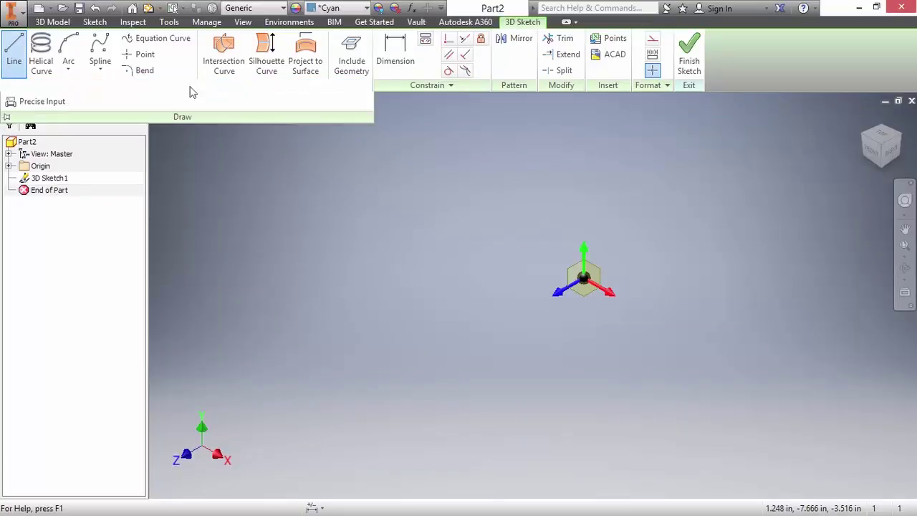
click(42, 103)
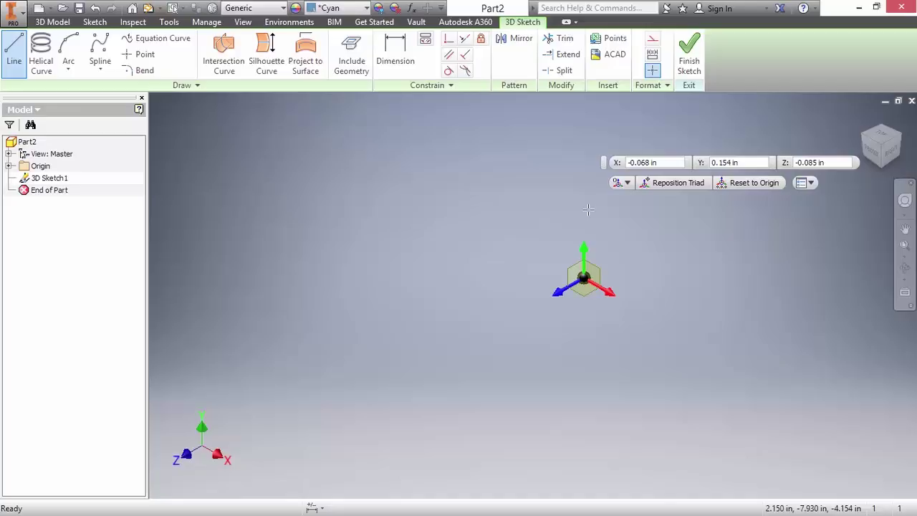
click(629, 182)
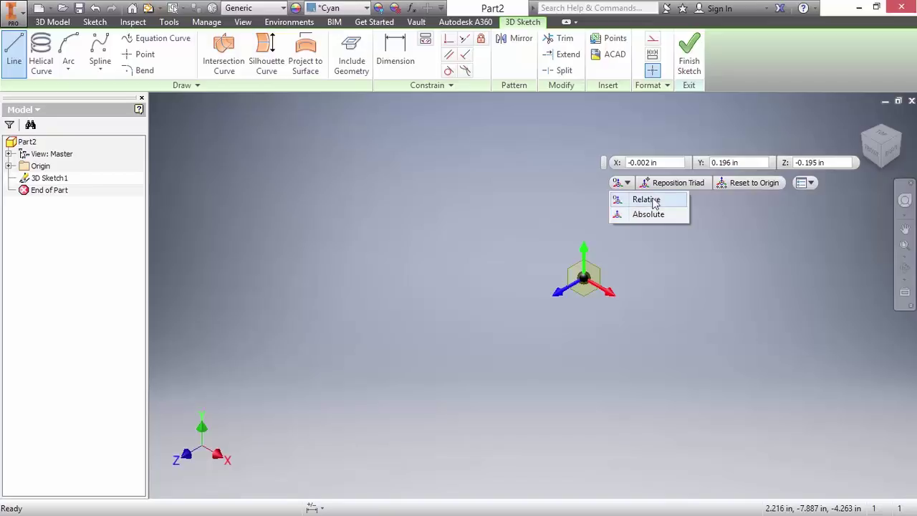
click(647, 199)
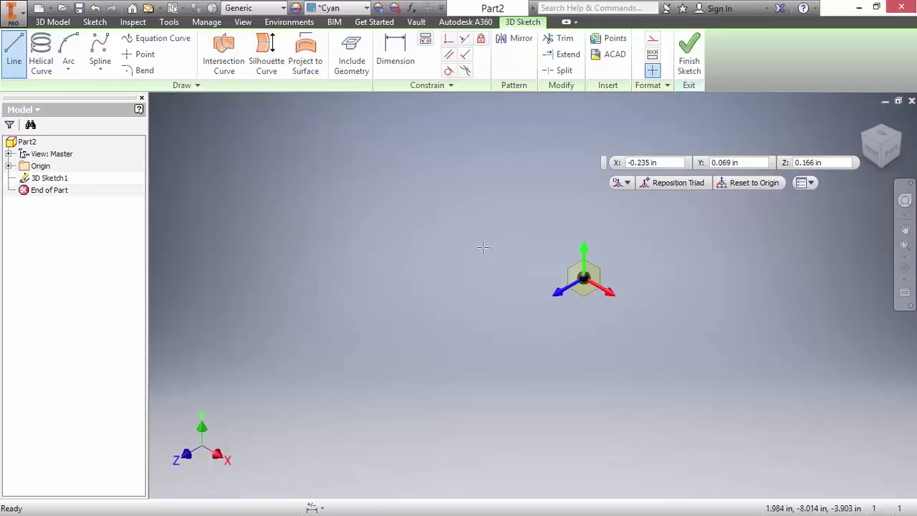
drag(660, 163, 618, 165)
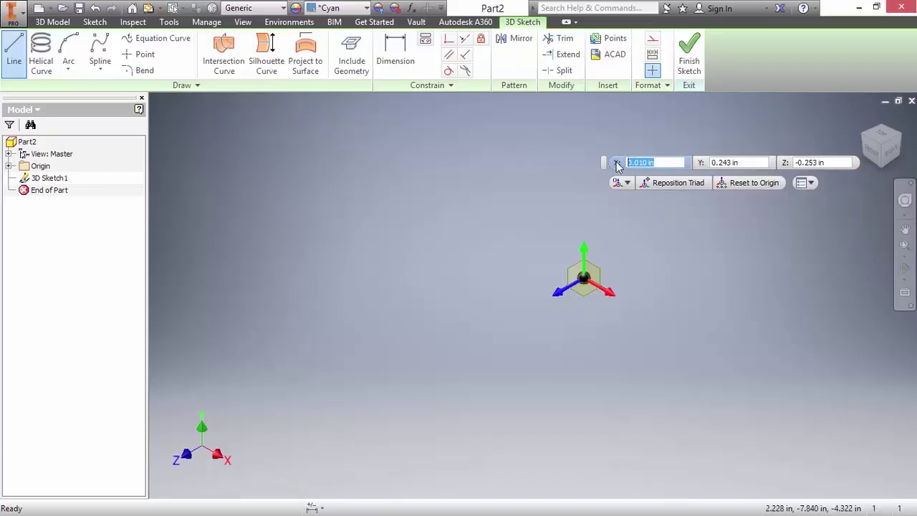
text(0)
key(Tab)
text(0)
key(Tab)
text(0)
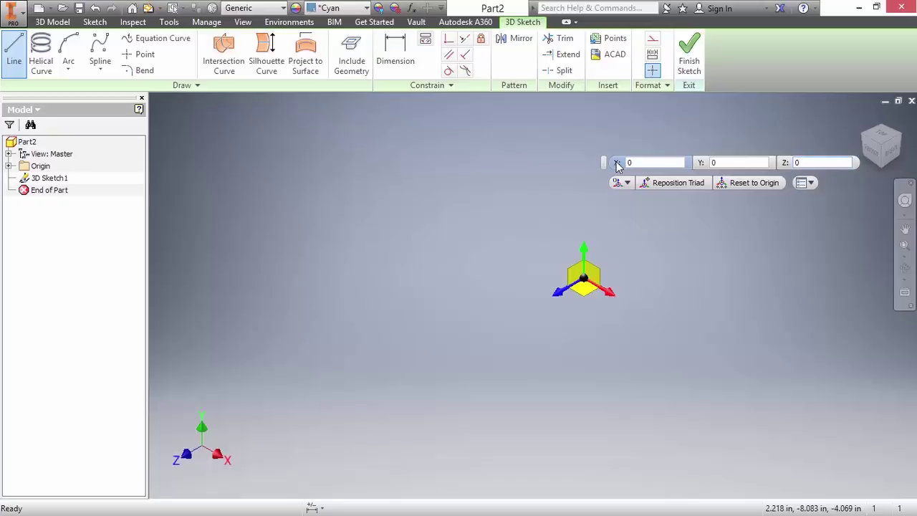
click(617, 162)
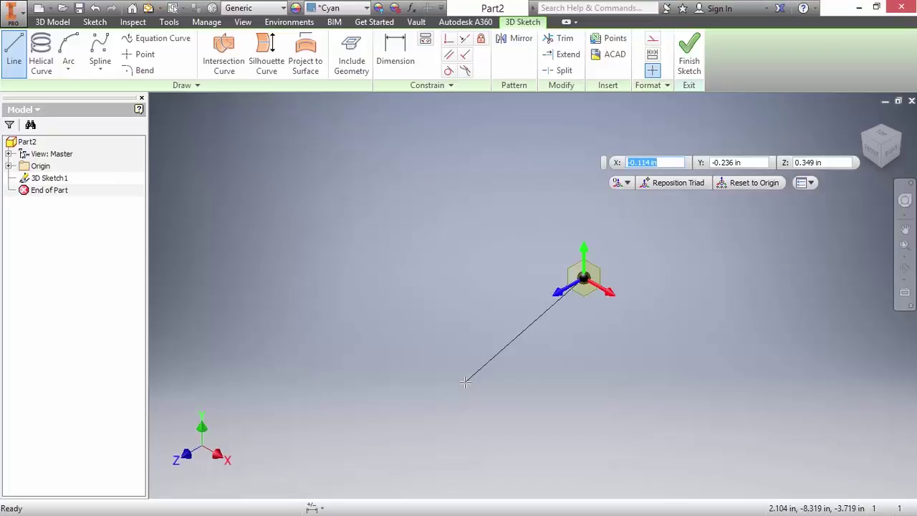
Step: Place the first segment's endpoint at relative X -3, Y -5, Z 3
text(-3)
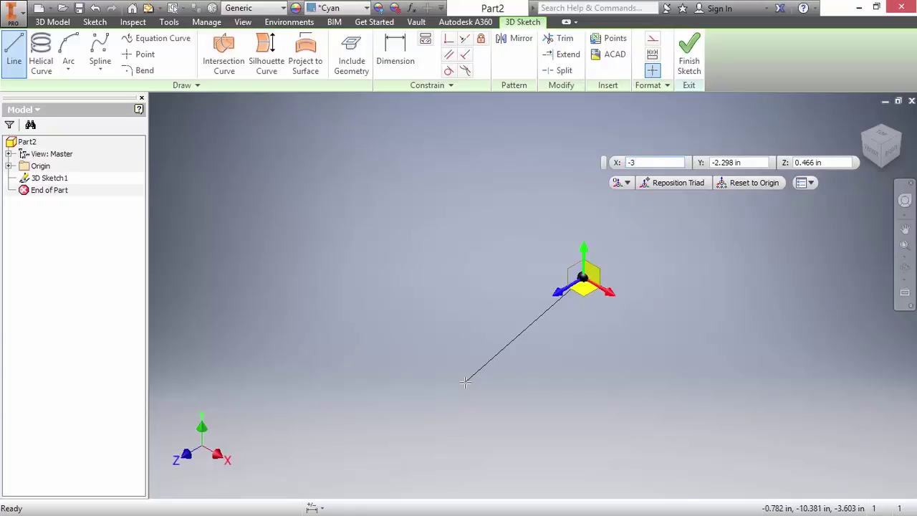
key(Tab)
text(-5)
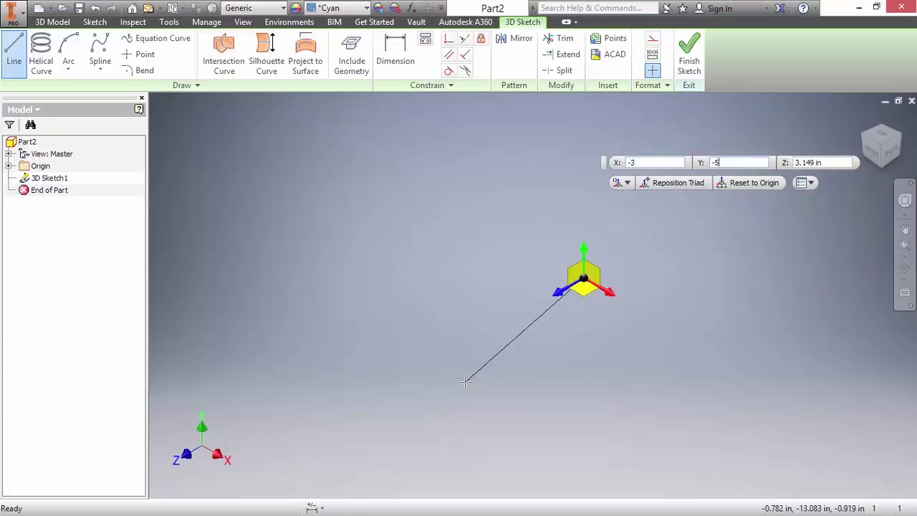
key(Tab)
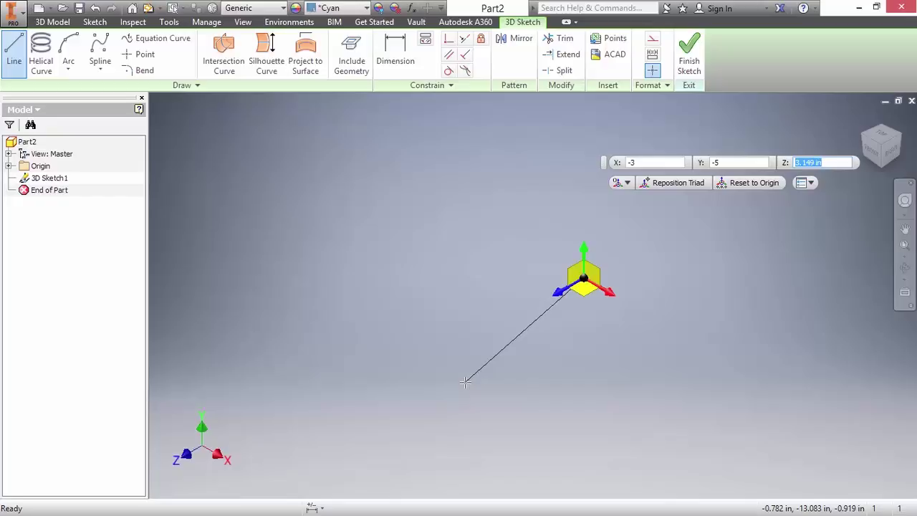
text(3)
key(Return)
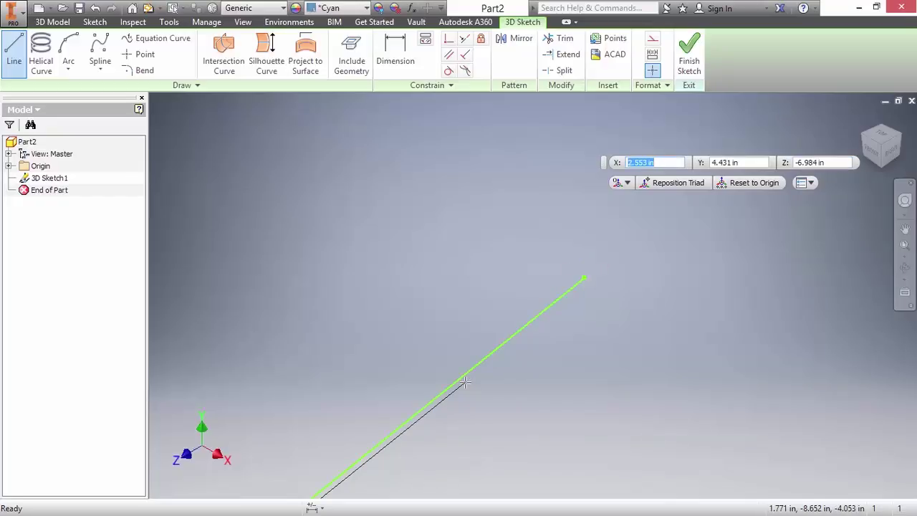
mouse_move(556, 352)
middle_down()
mouse_move(573, 351)
mouse_move(597, 303)
middle_up()
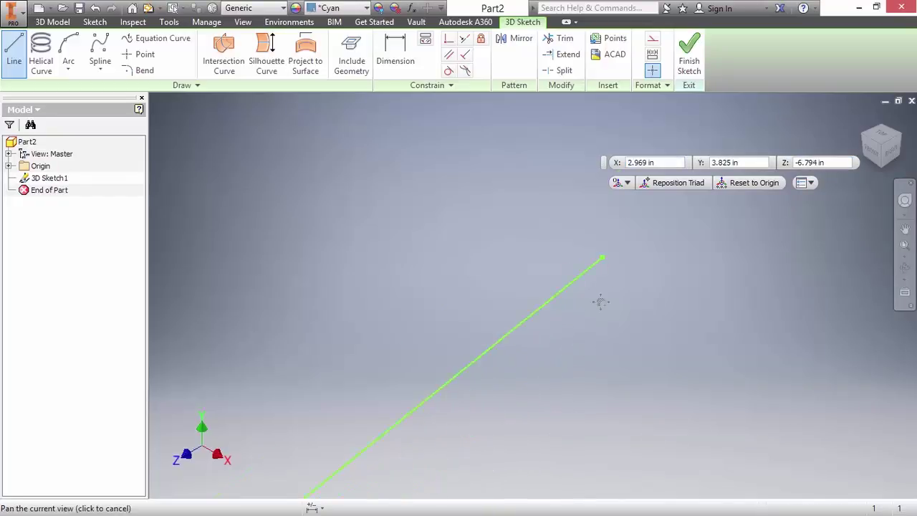
scroll(538, 308, down, 3)
scroll(524, 343, up, 3)
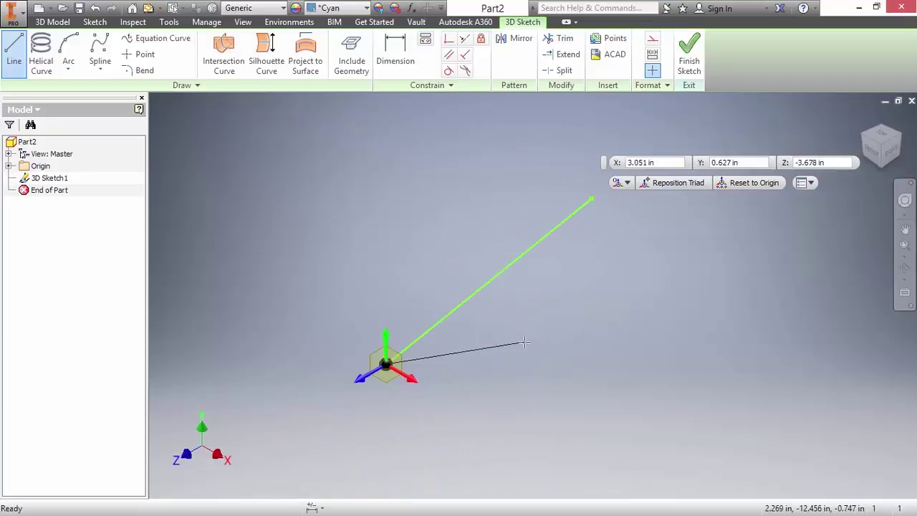
mouse_move(523, 343)
shift+middle_down()
mouse_move(545, 343)
mouse_move(507, 343)
mouse_move(523, 343)
shift+middle_up()
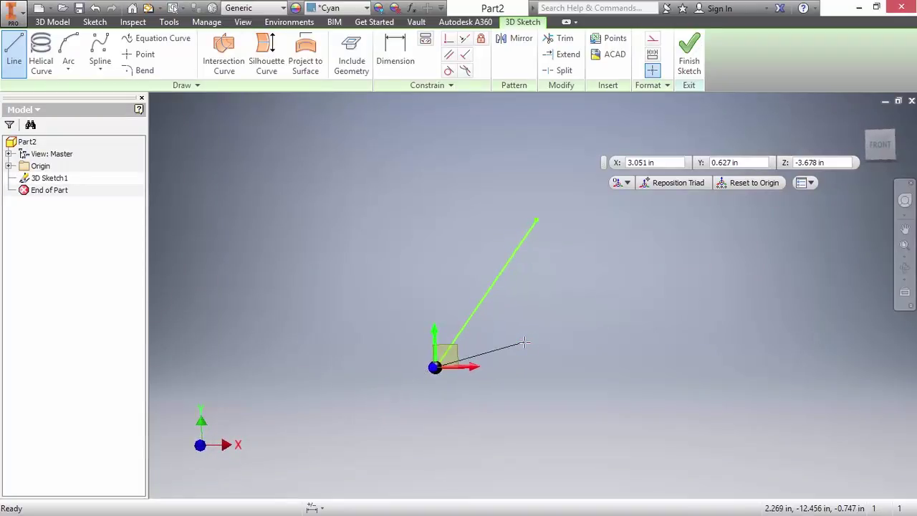
shift+middle_drag(523, 343, 524, 343)
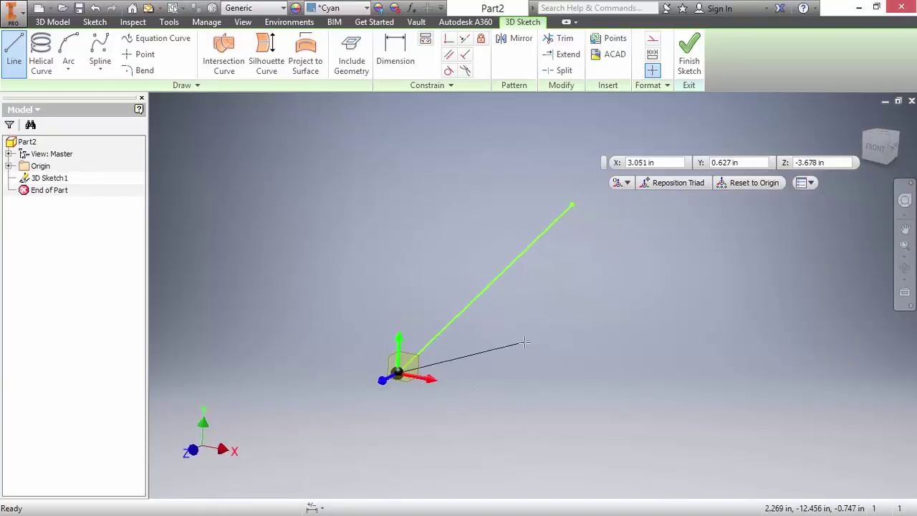
Step: Add a relative 0, -10, 0 segment to the line route
double_click(659, 162)
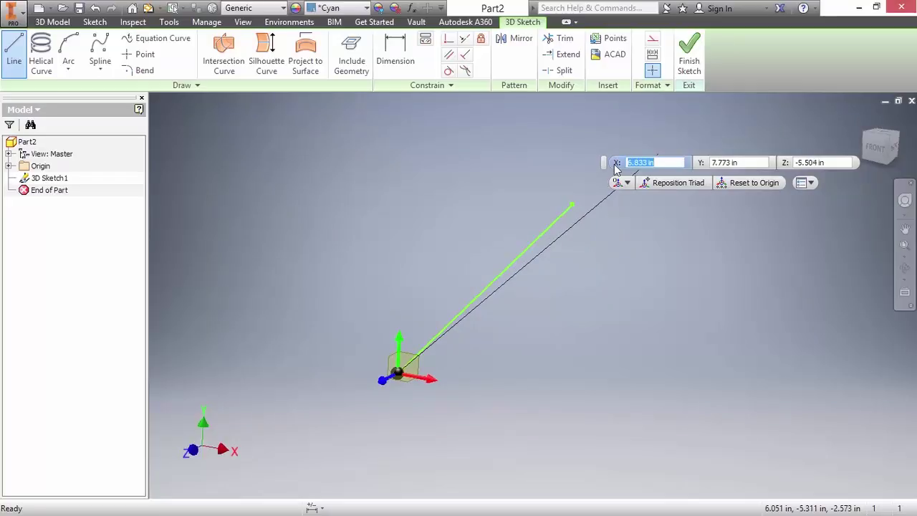
text(0)
key(Tab)
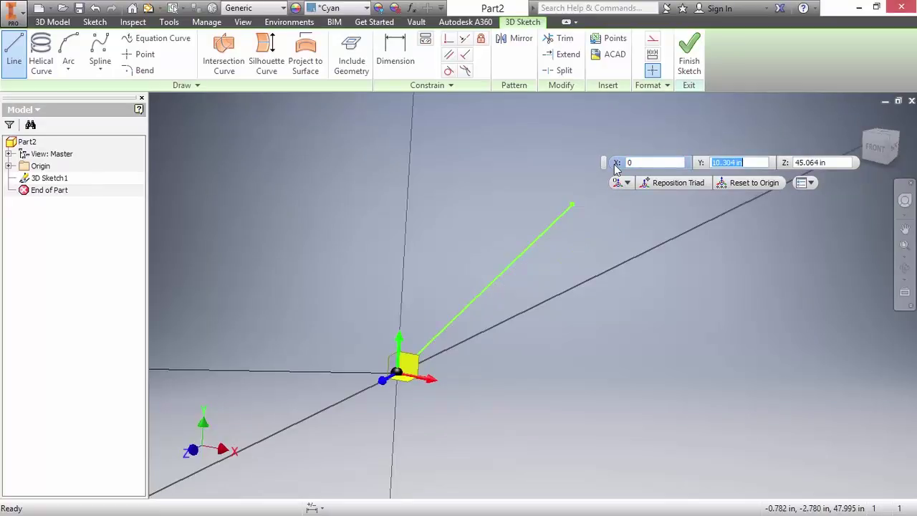
text(-10)
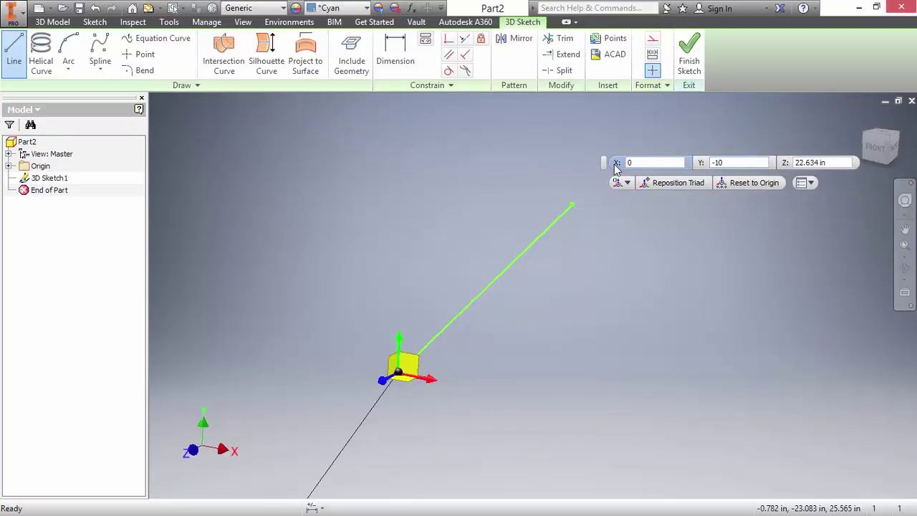
key(Tab)
text(0)
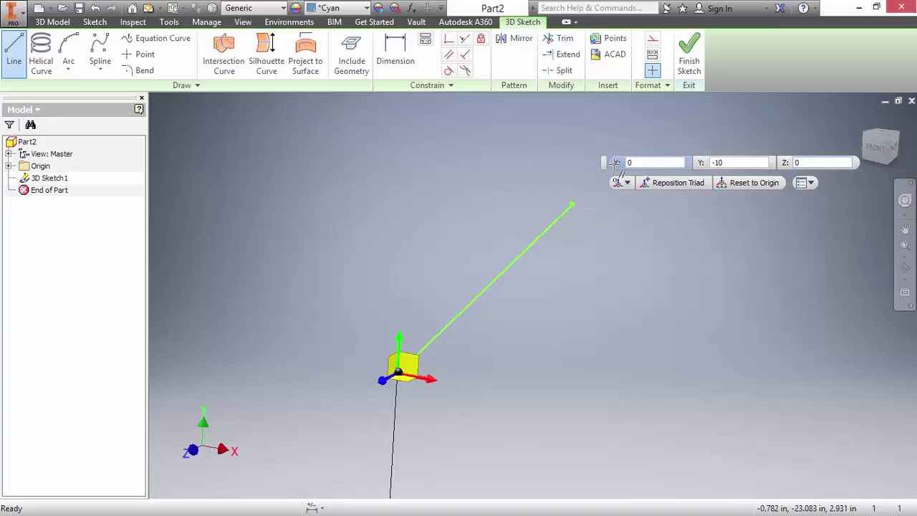
key(Return)
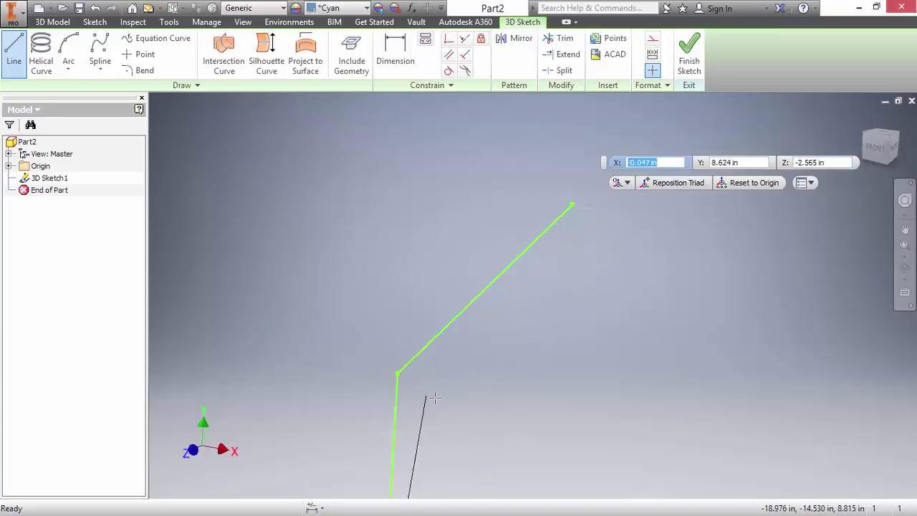
scroll(473, 344, down, 3)
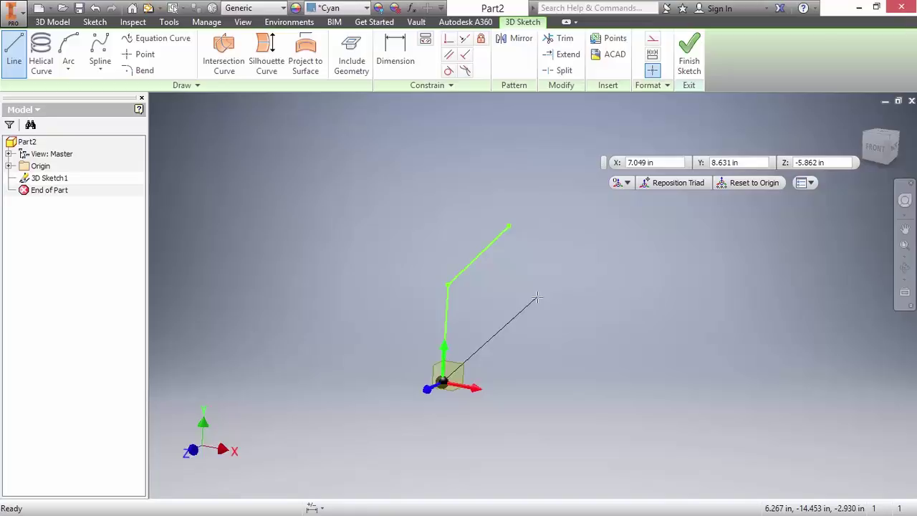
Step: From the front view, add a relative 15, 0, 0 segment to the route
click(878, 149)
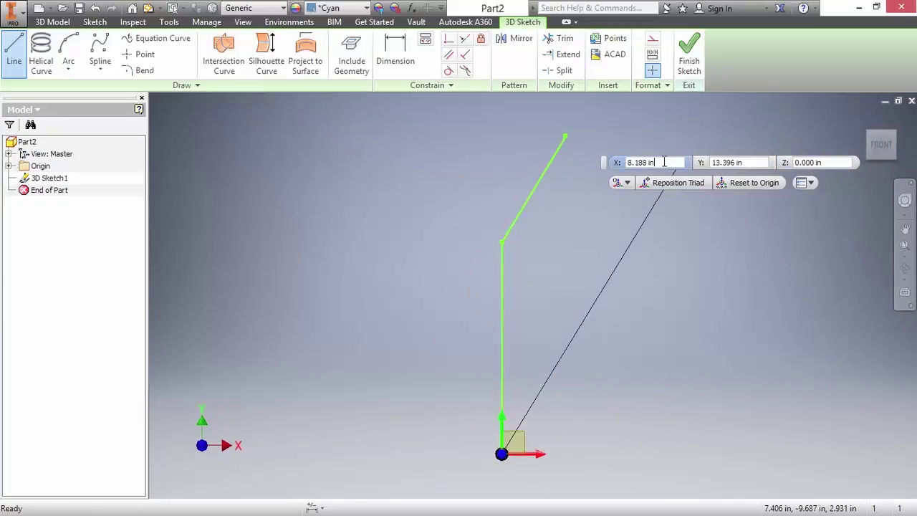
text(15)
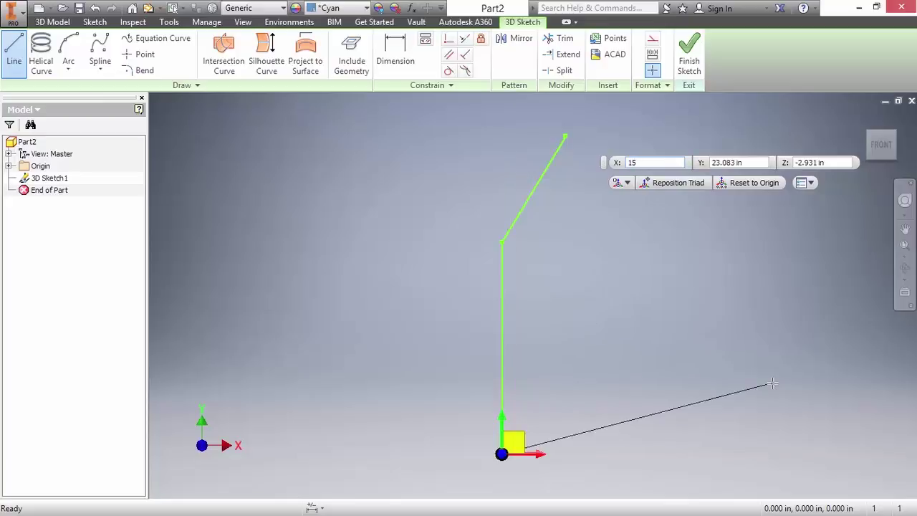
key(Tab)
text(0)
key(Tab)
text(0)
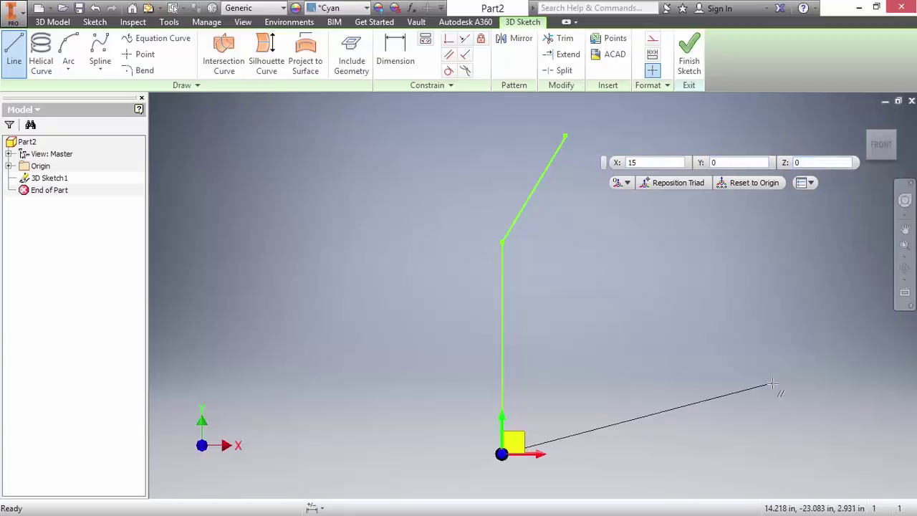
key(Return)
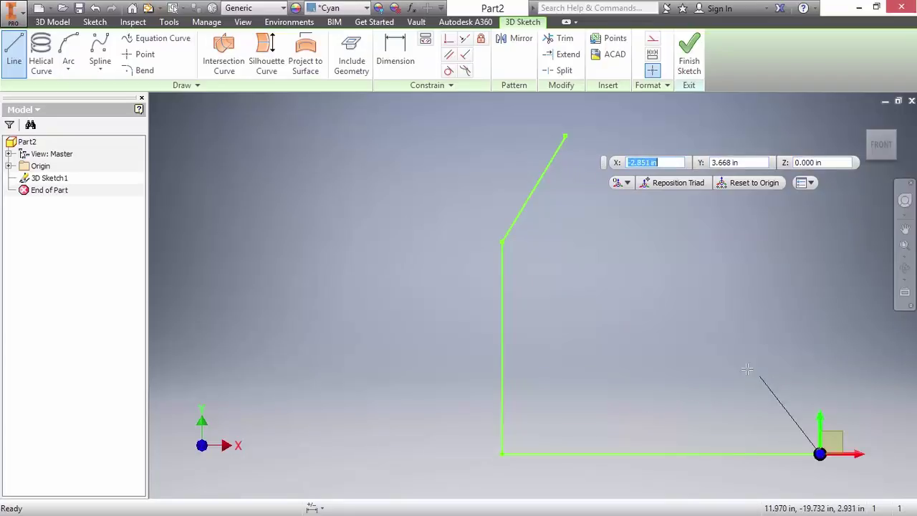
shift+middle_drag(747, 368, 697, 331)
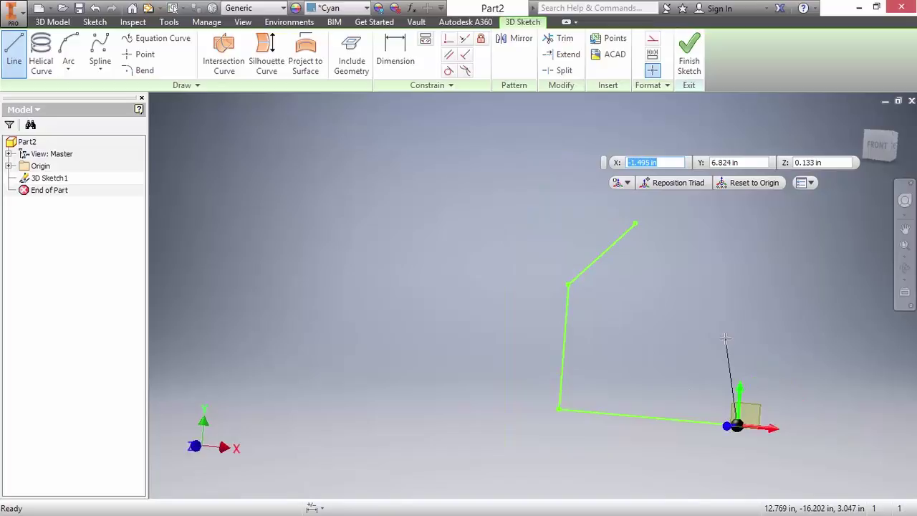
mouse_move(725, 338)
shift+middle_down()
mouse_move(534, 358)
mouse_move(569, 299)
shift+middle_up()
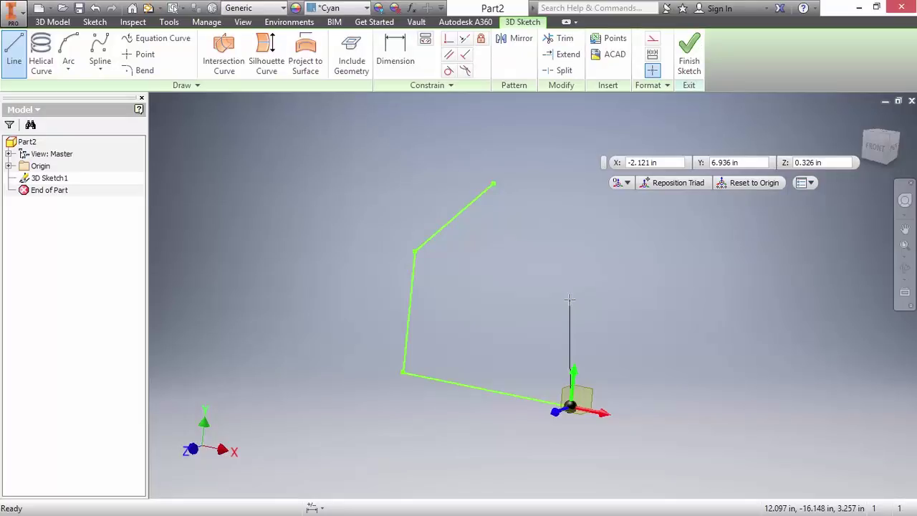
Step: Bend the upper corner between the top and vertical lines with a 2.000 radius
key(Escape)
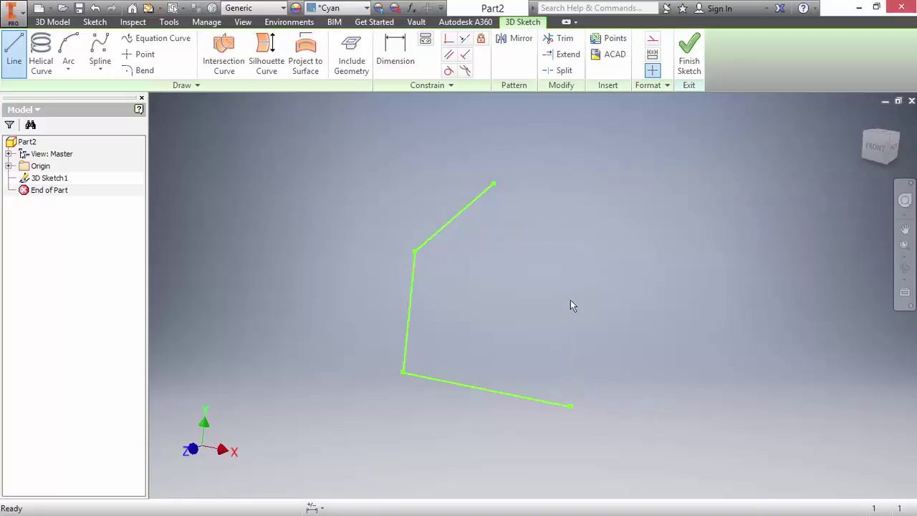
key(Escape)
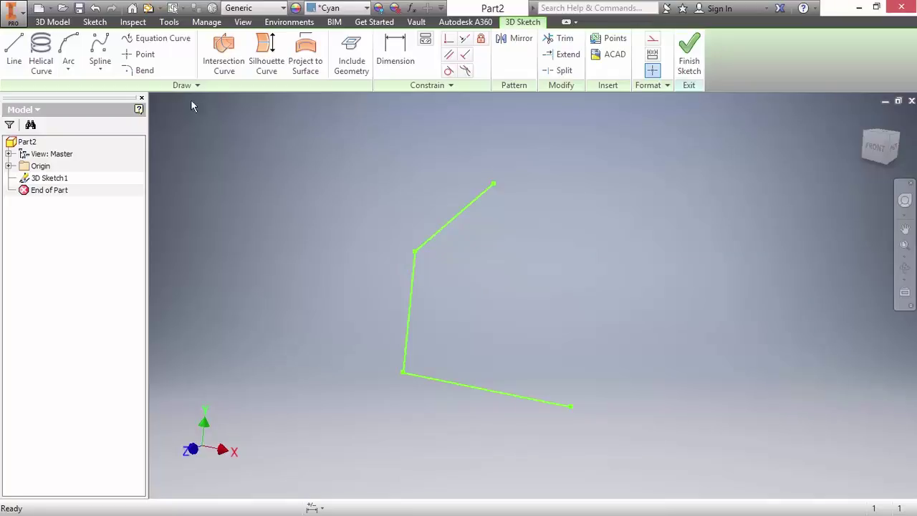
click(144, 71)
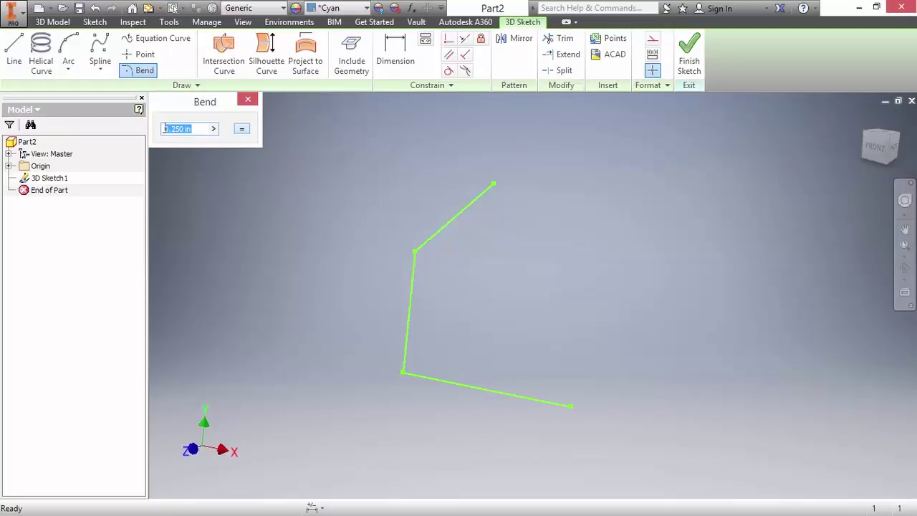
text(2)
click(424, 246)
click(413, 260)
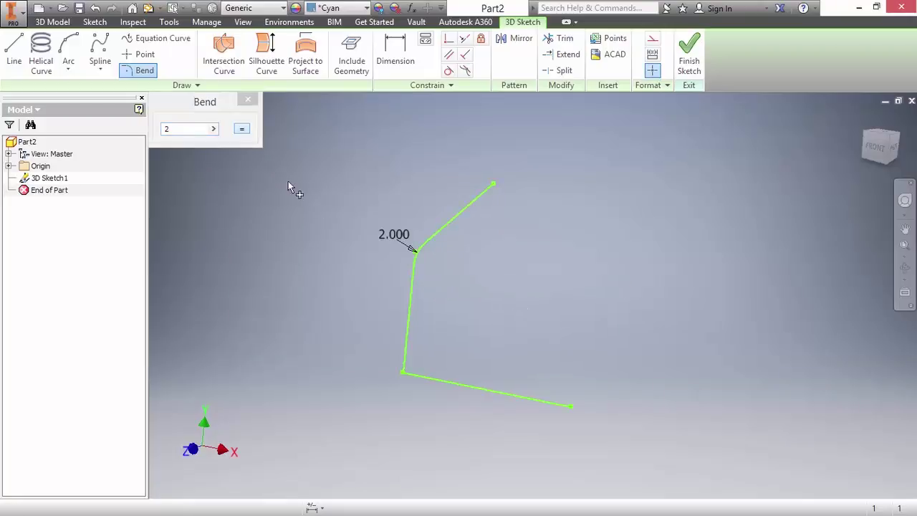
Step: Add an equal bend at the lower corner between the vertical and bottom lines
click(241, 131)
click(406, 366)
click(414, 378)
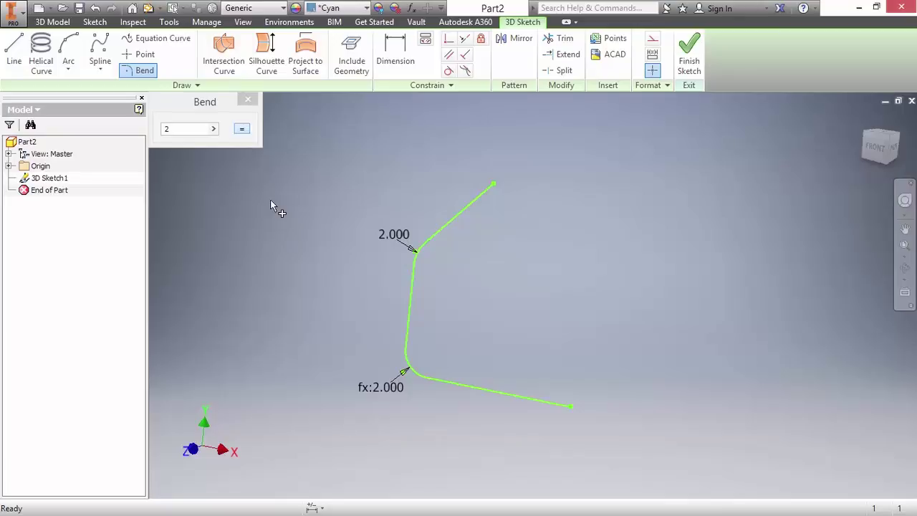
click(248, 99)
Step: Undo the lower equal bend and bend that corner with a 3.000 radius instead
right_click(300, 212)
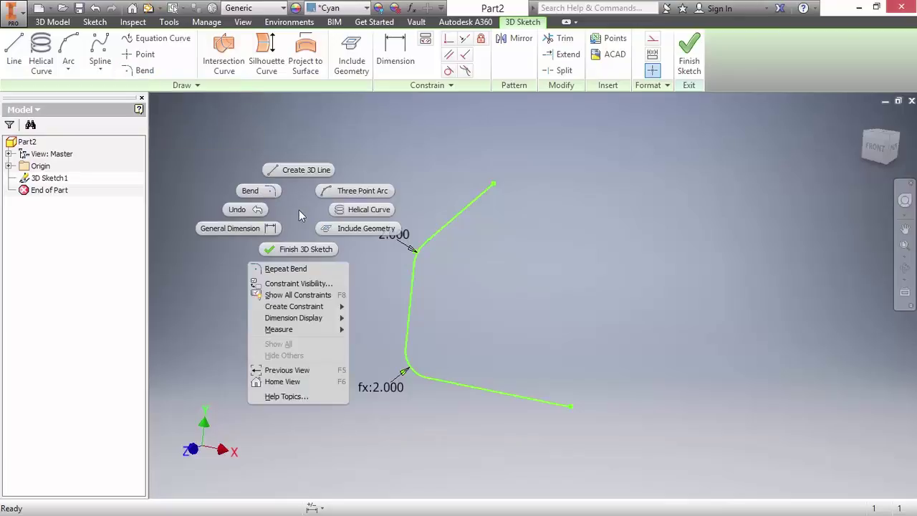
click(256, 211)
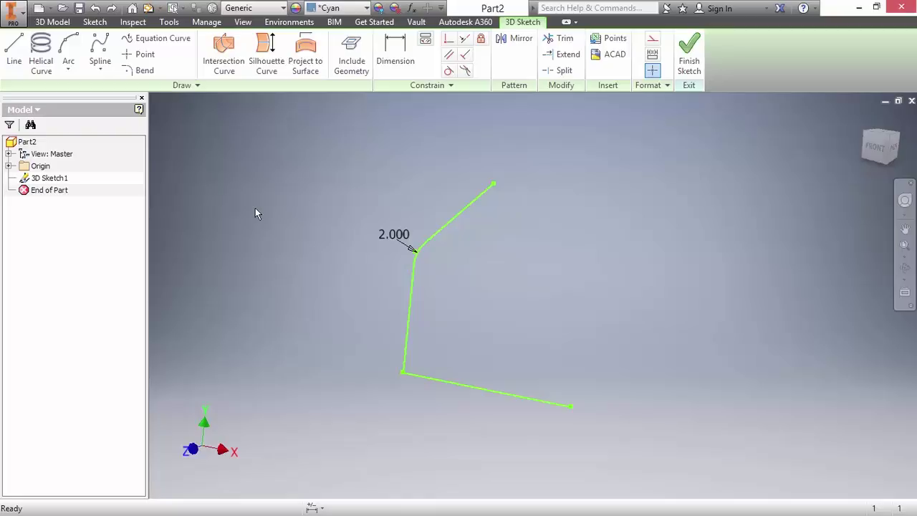
click(143, 76)
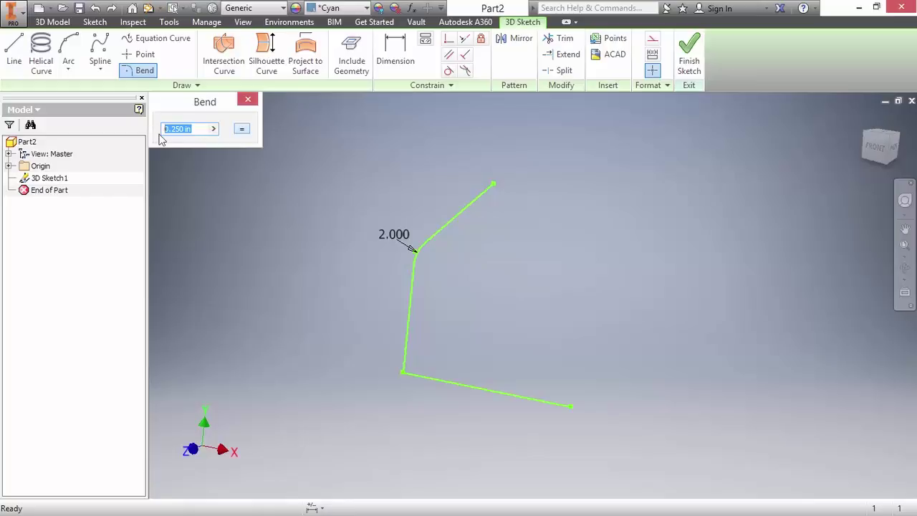
text(3)
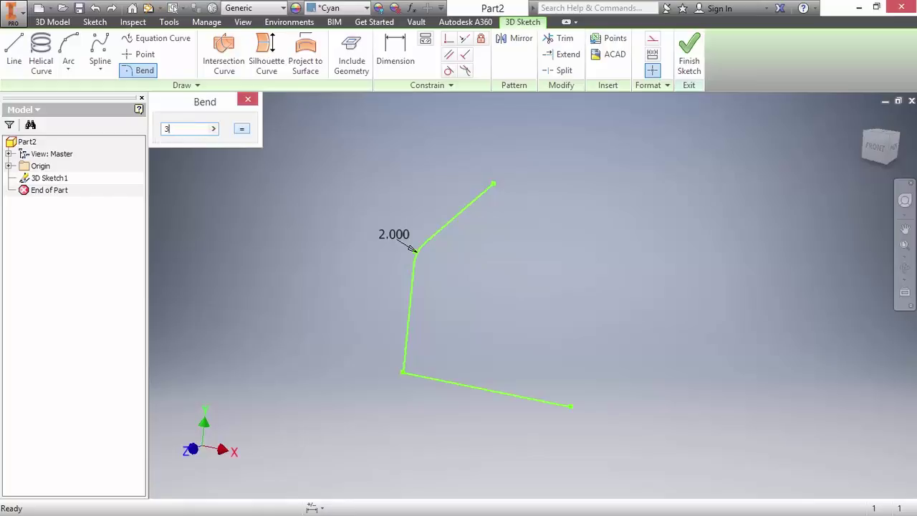
click(405, 357)
click(420, 376)
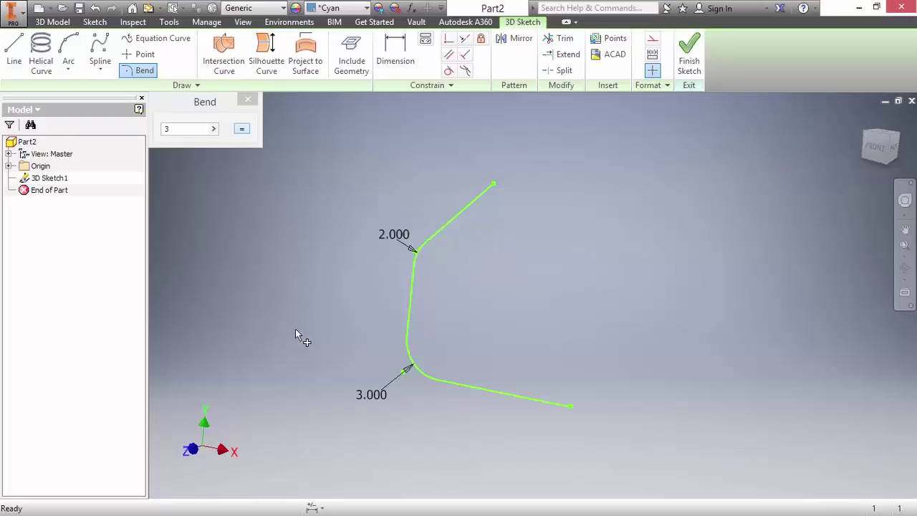
click(248, 102)
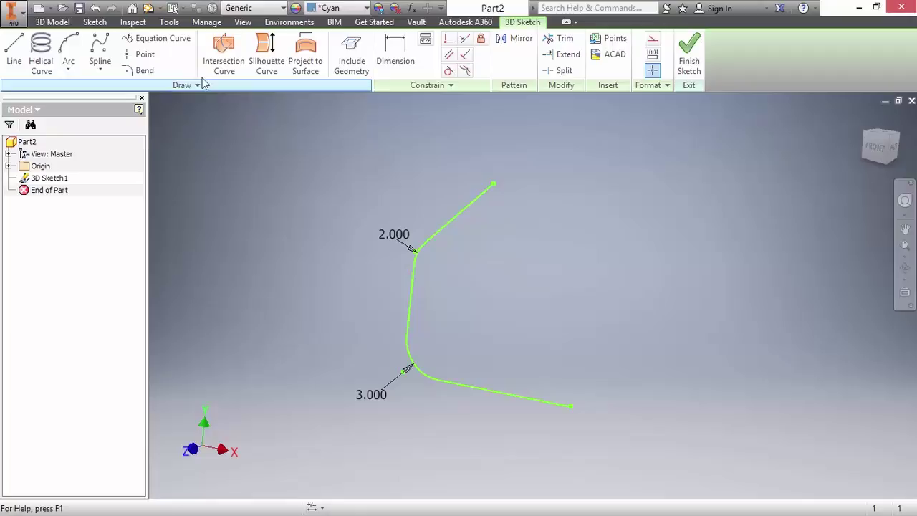
Step: In Document Settings' Sketch tab, change Auto-Bend Radius from 0.250 in to 1
click(170, 26)
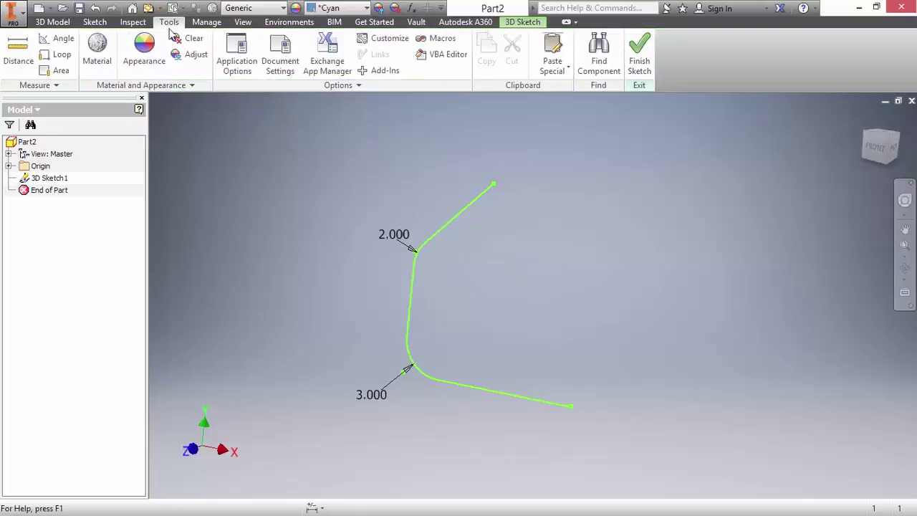
click(275, 55)
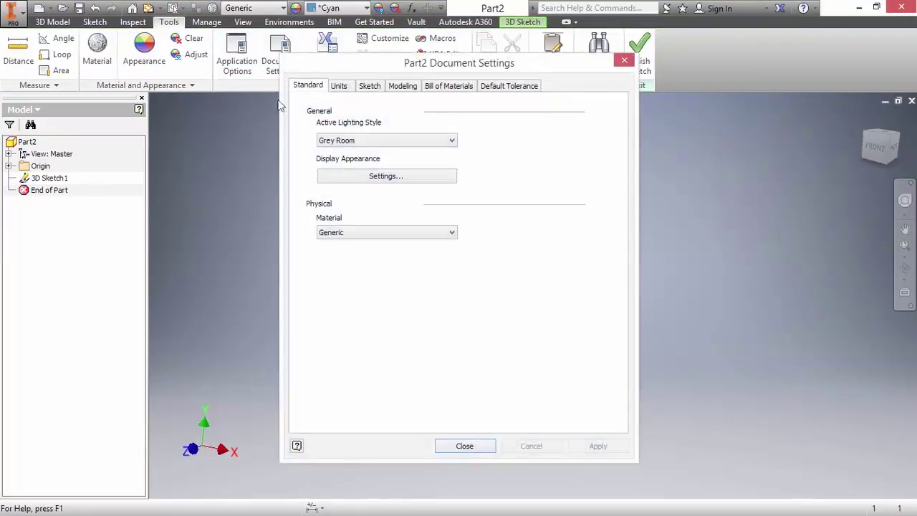
click(370, 85)
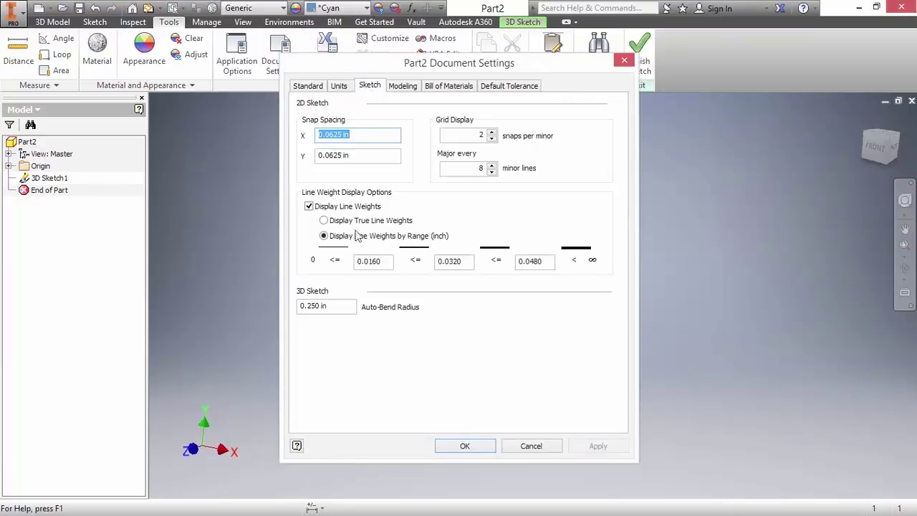
click(334, 307)
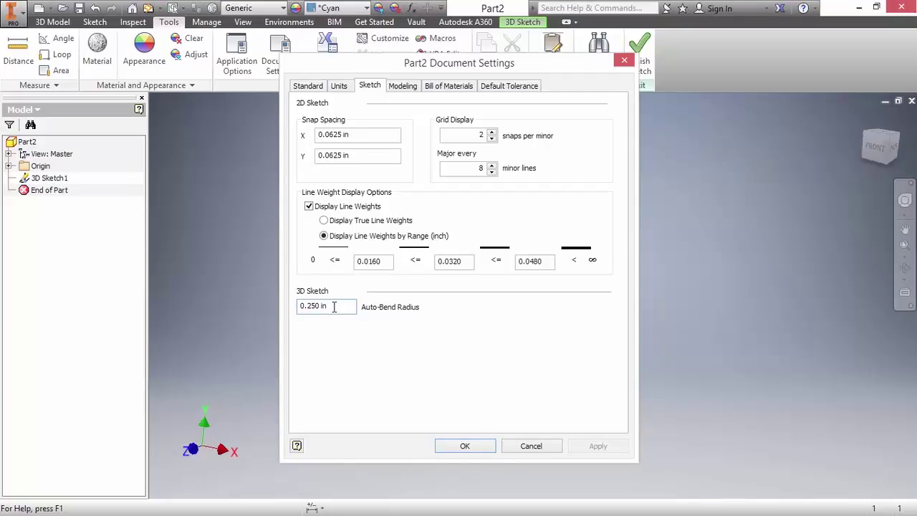
drag(334, 306, 273, 309)
text(1)
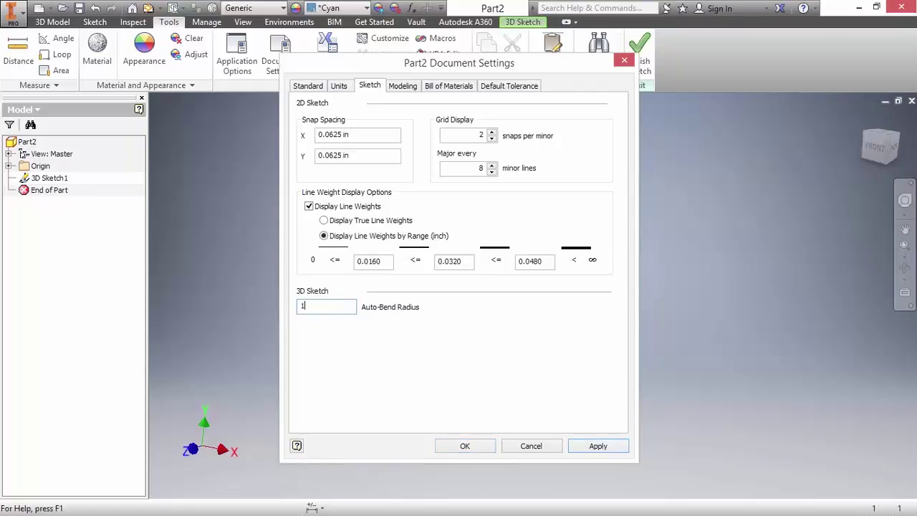
click(462, 446)
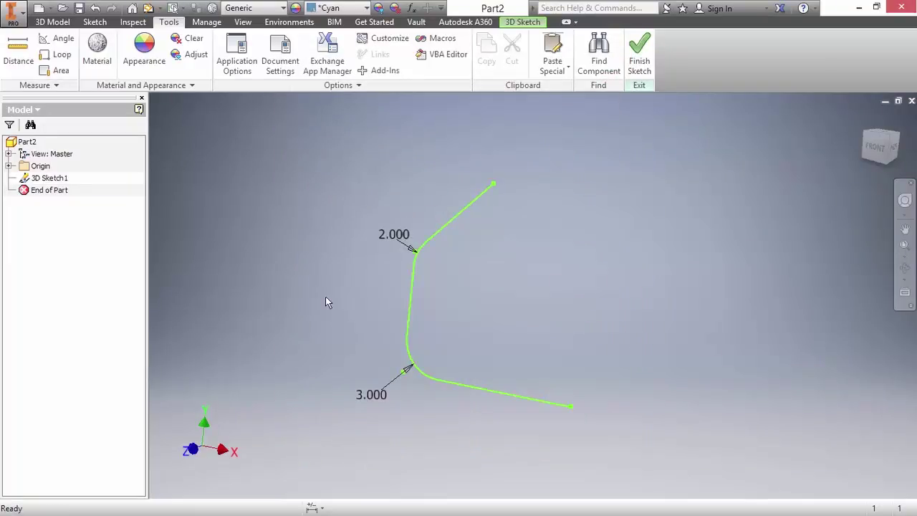
Step: Start a 3D sketch bend to check its radius, then cancel it
click(523, 21)
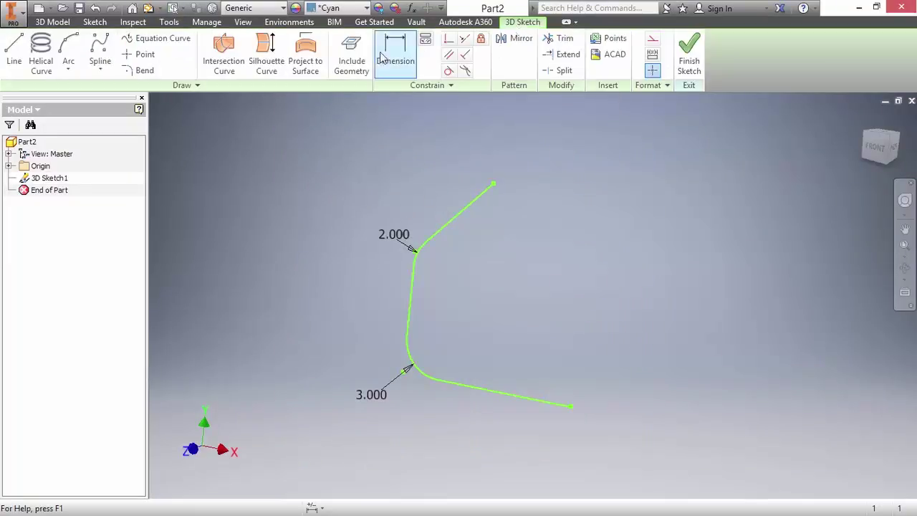
click(140, 70)
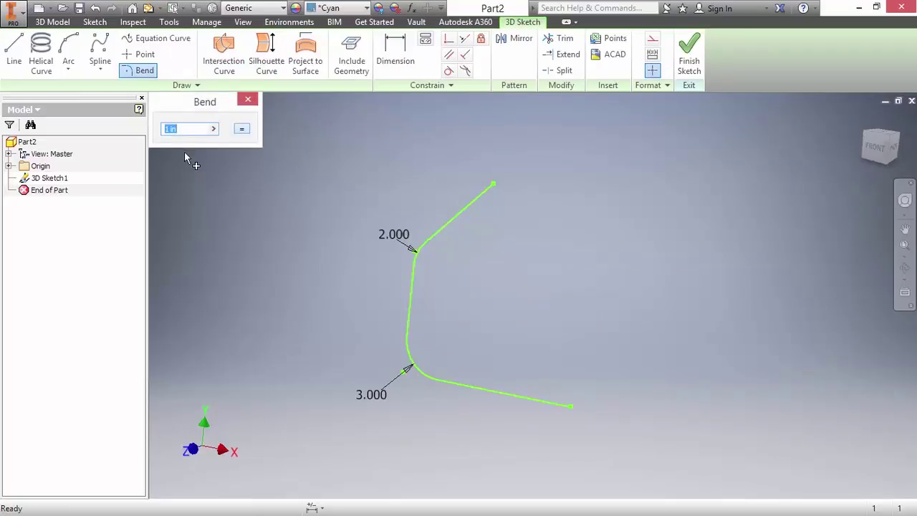
click(248, 100)
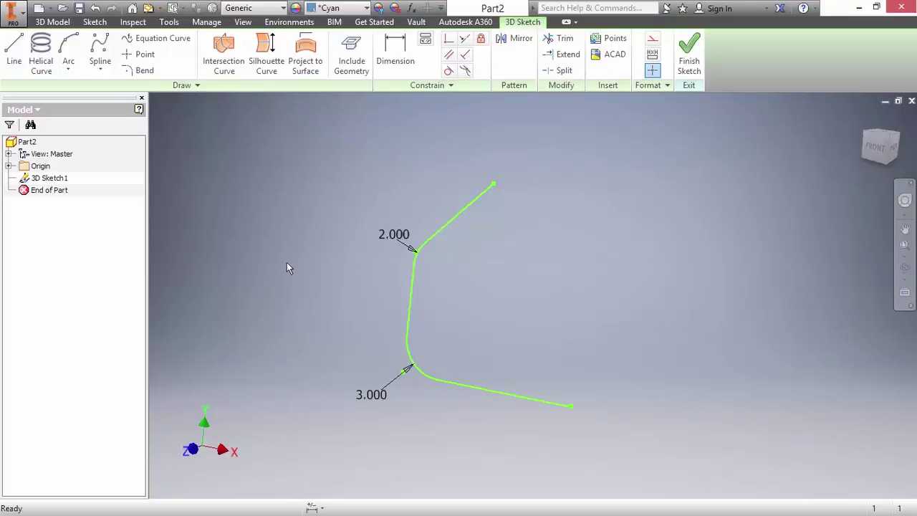
Step: Turn on Auto-bend with 3D line creation in the Application Options Sketch settings
click(168, 22)
click(237, 52)
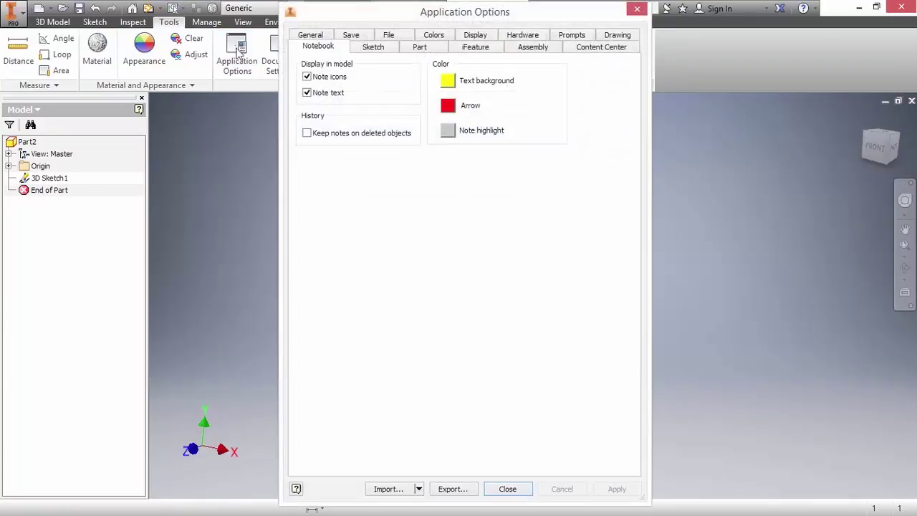
click(384, 47)
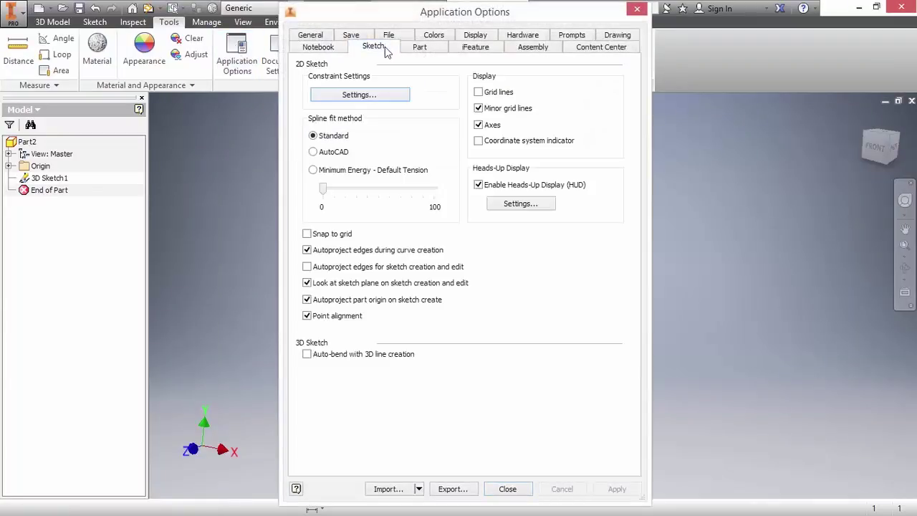
click(331, 356)
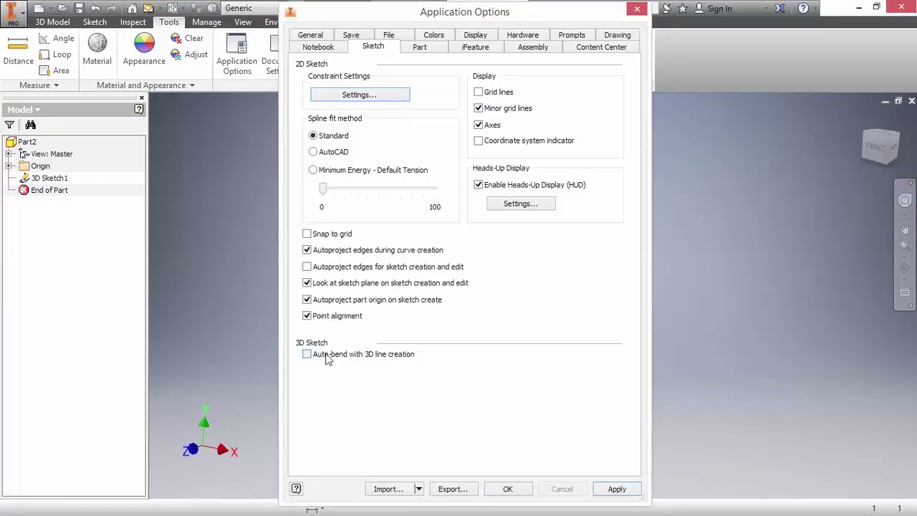
click(501, 488)
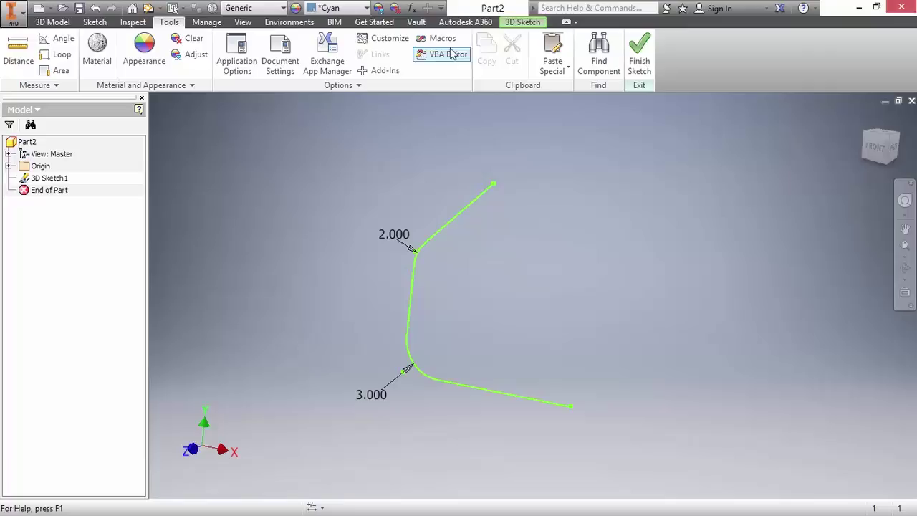
Step: Draw a horizontal run right from the route's upper end, then a vertical riser upward
click(522, 22)
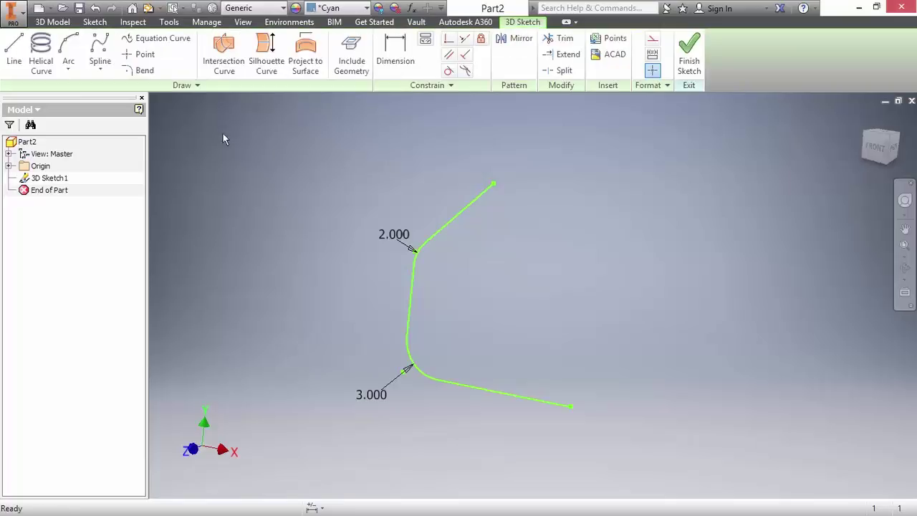
click(13, 50)
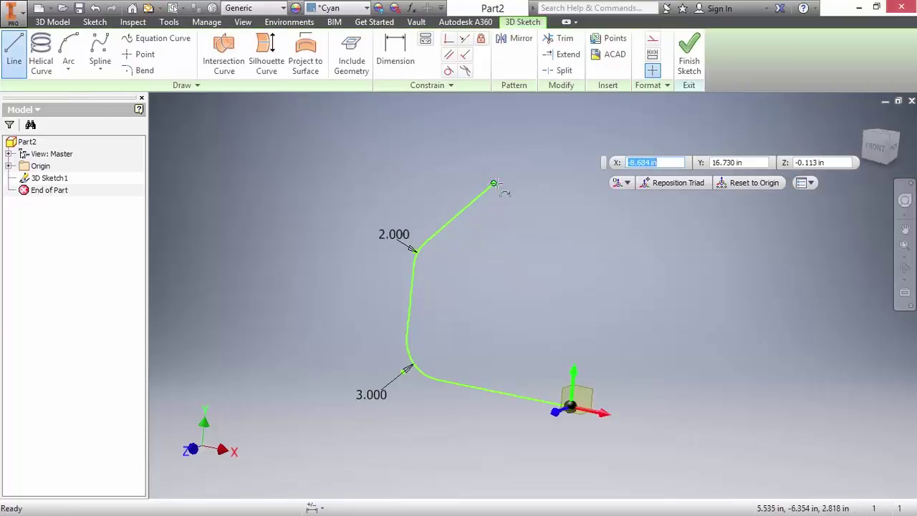
click(805, 183)
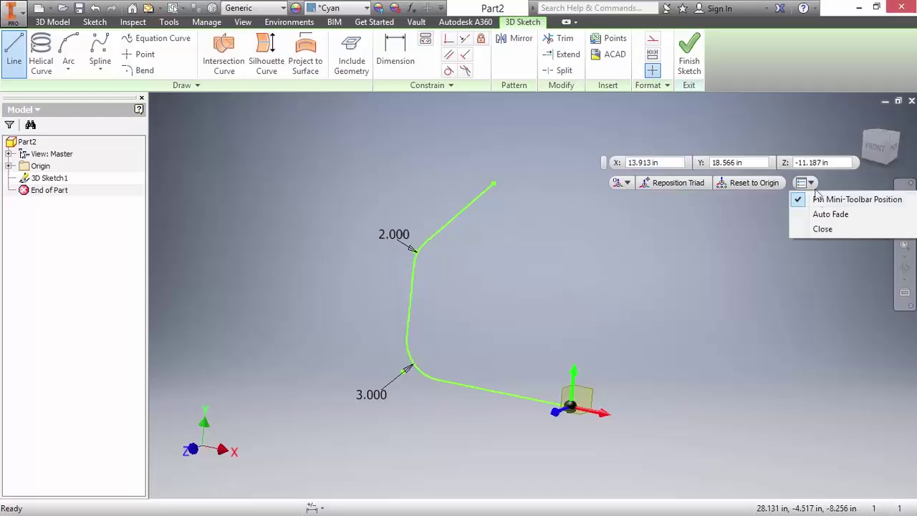
click(821, 230)
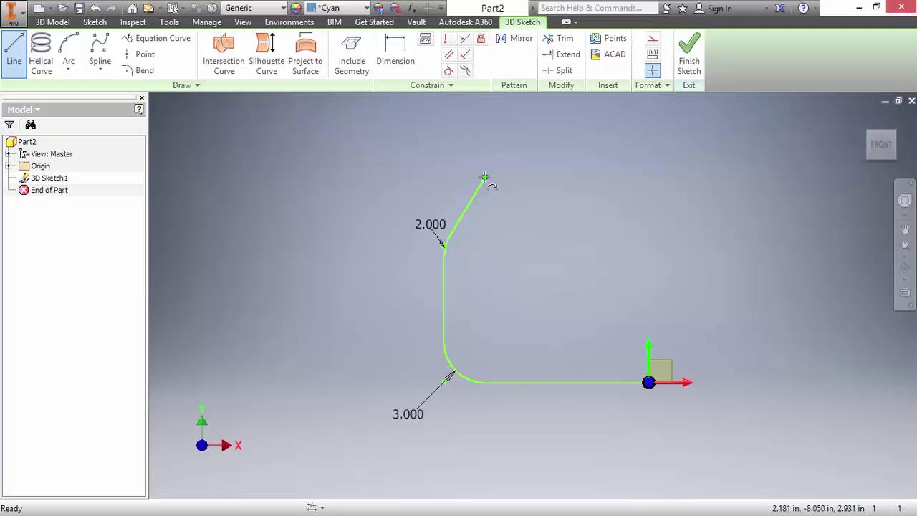
click(484, 177)
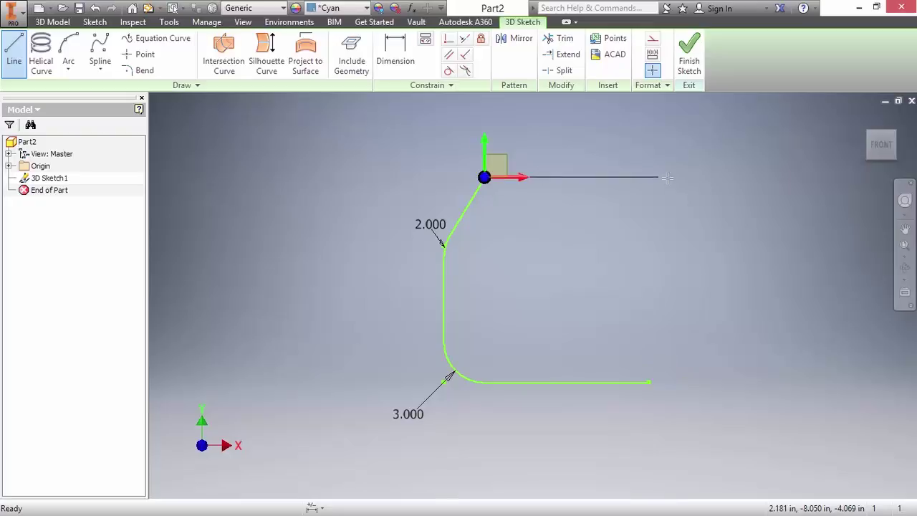
click(703, 176)
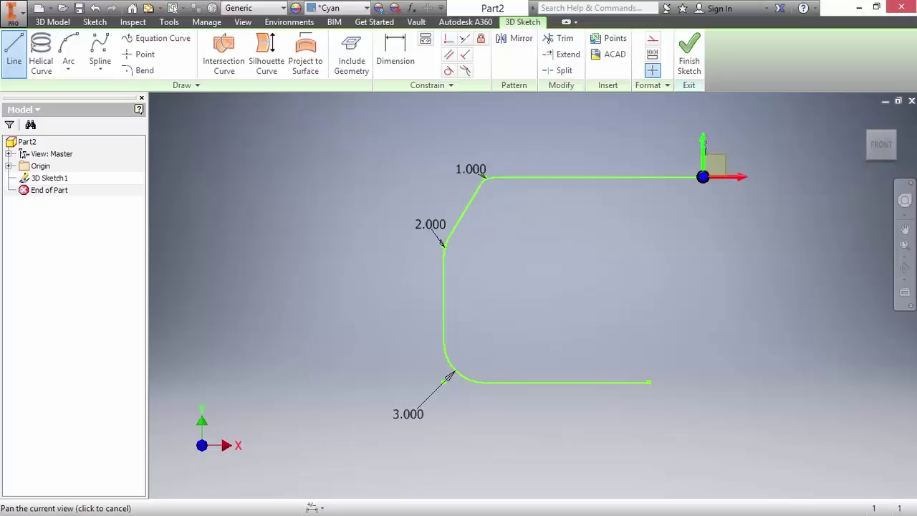
middle_drag(703, 177, 616, 277)
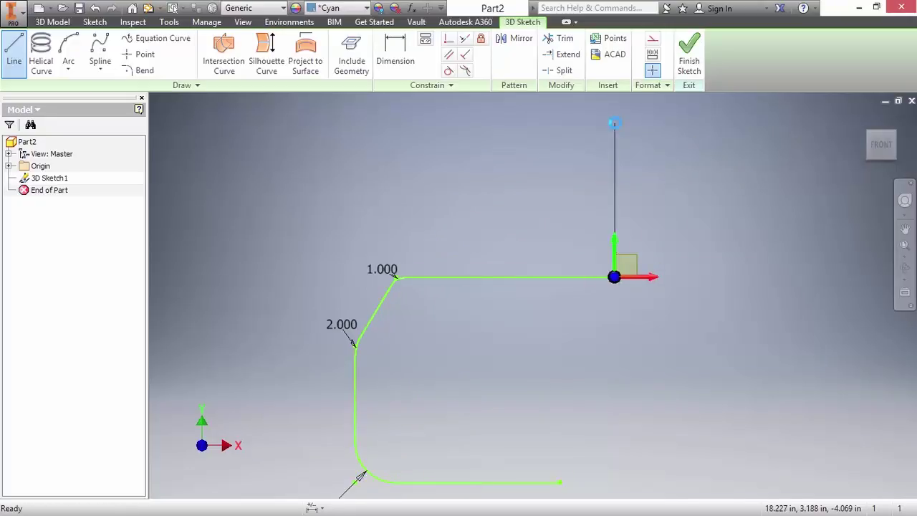
click(614, 123)
right_click(672, 221)
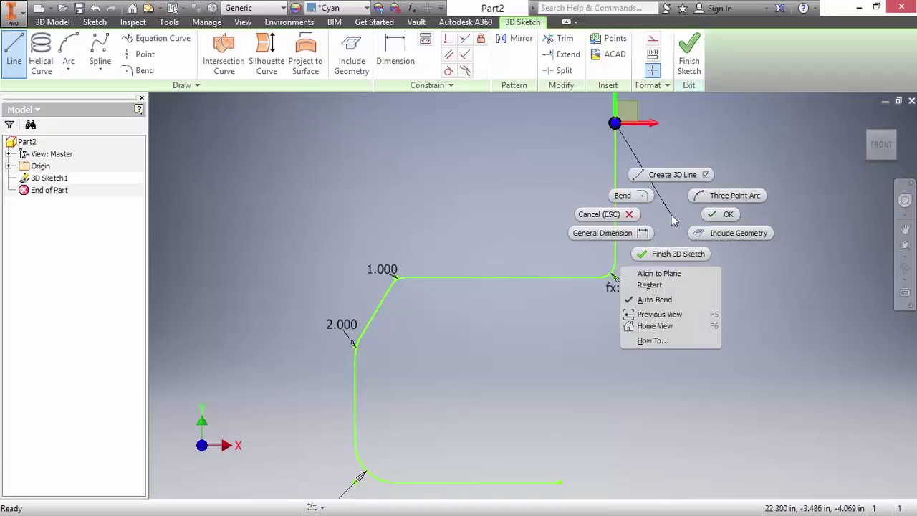
click(721, 215)
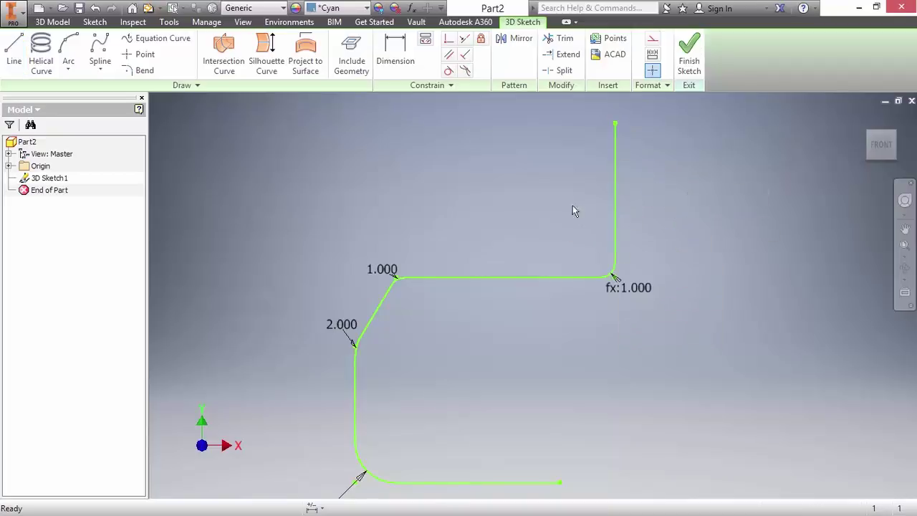
Step: Try a constraint on the new lines without applying it, then drag the route's right corner
middle_drag(451, 174, 497, 199)
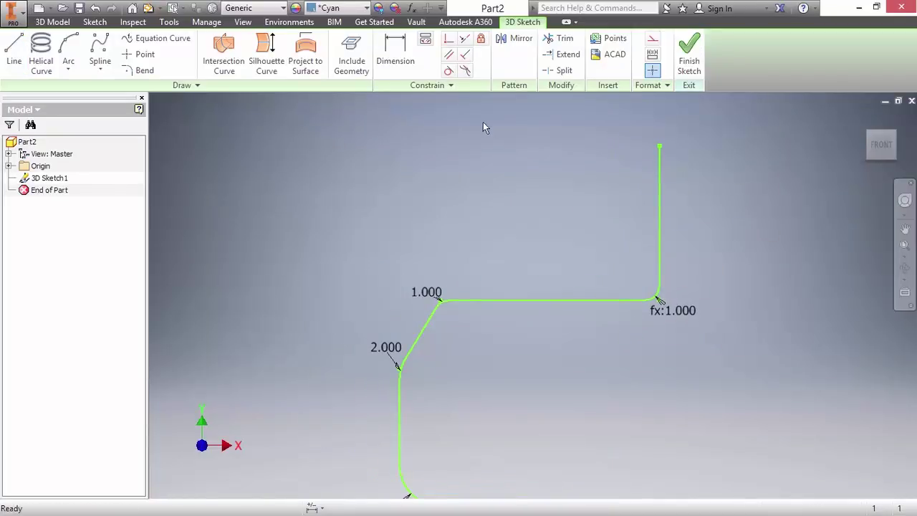
click(465, 55)
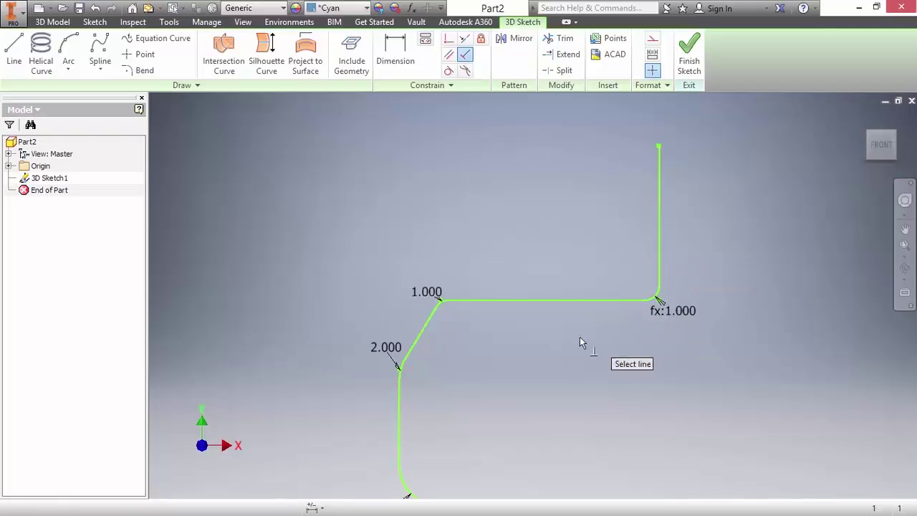
right_click(476, 329)
click(523, 326)
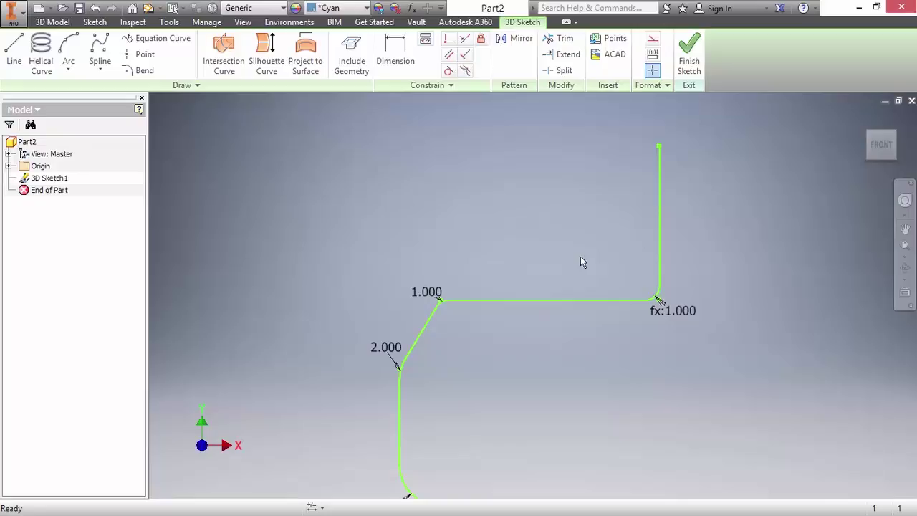
drag(667, 312, 443, 299)
Step: Start a helix with its axis from the riser's top, at 3.877 in diameter, 1.000 in pitch, 10.275 revolutions
click(41, 63)
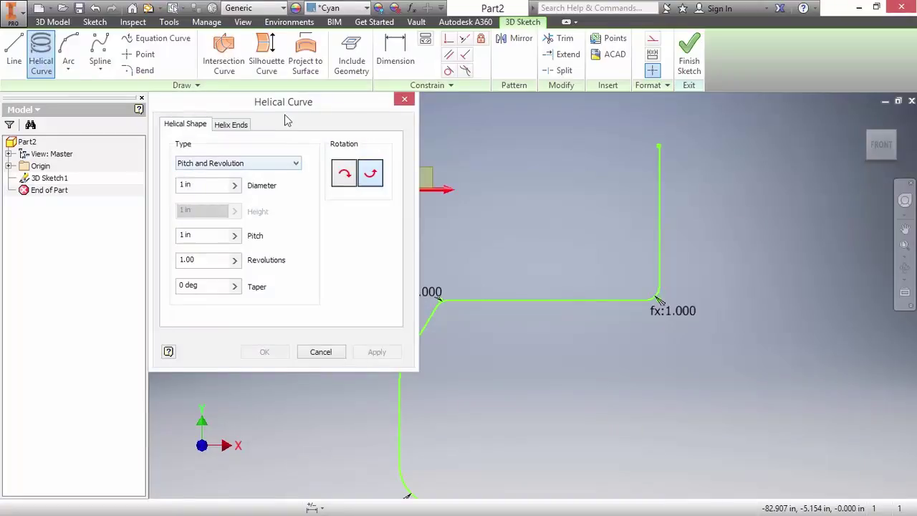
drag(282, 108, 200, 87)
scroll(573, 252, down, 3)
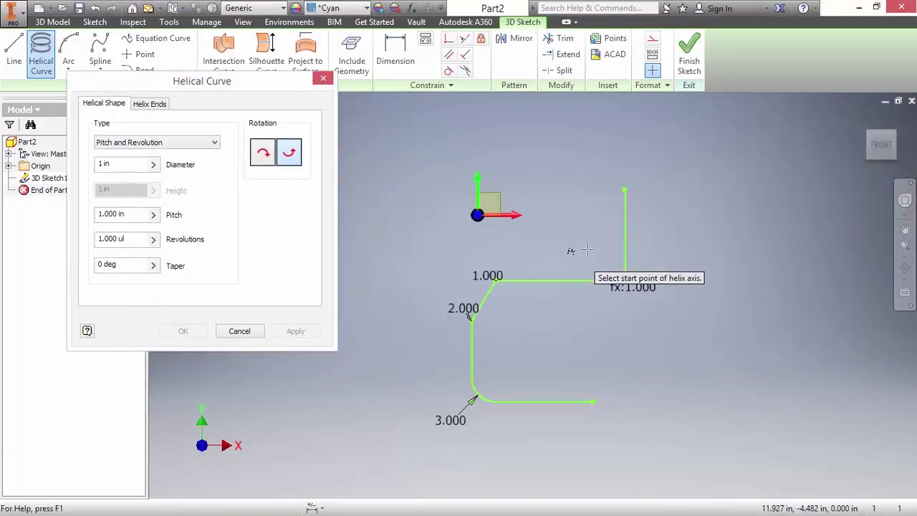
click(625, 188)
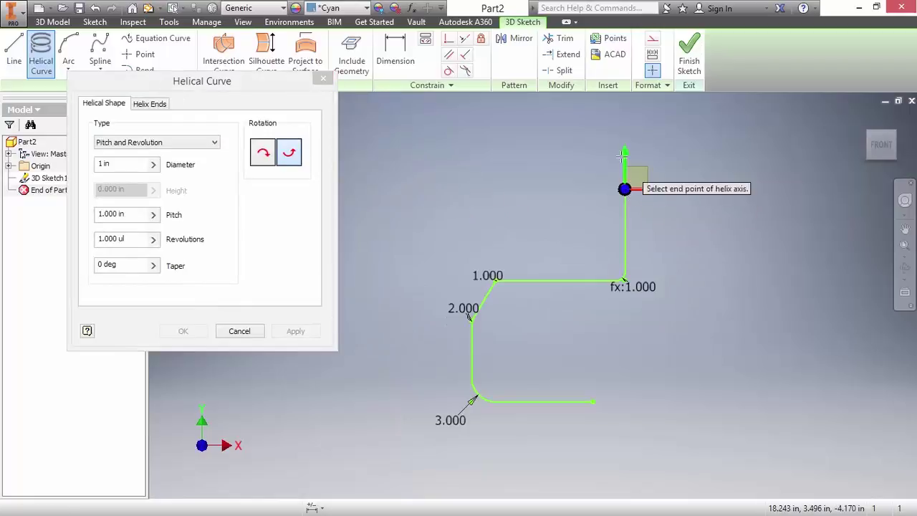
middle_drag(591, 151, 503, 269)
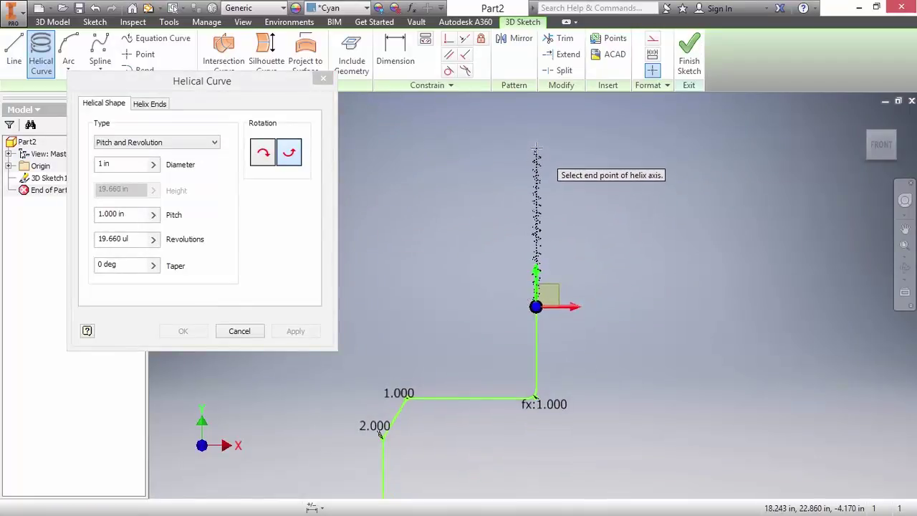
click(536, 390)
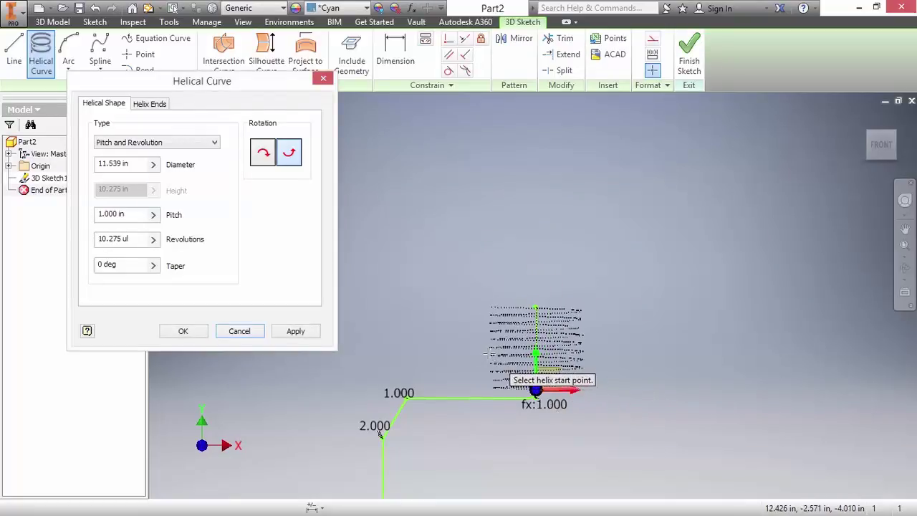
mouse_move(495, 362)
shift+middle_down()
mouse_move(515, 374)
mouse_move(552, 339)
shift+middle_up()
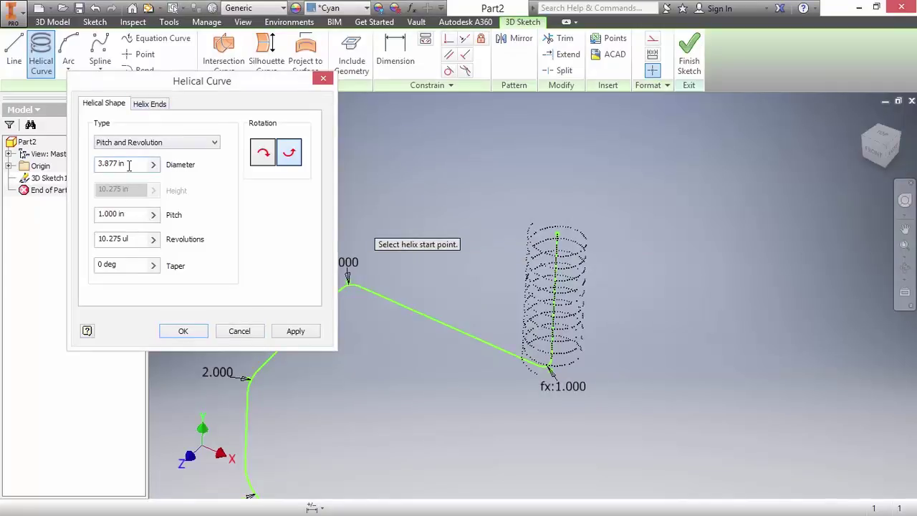
Step: Try helix taper values 10 and -10, then set the taper back to 0
click(132, 216)
click(125, 266)
drag(125, 266, 91, 267)
text(10)
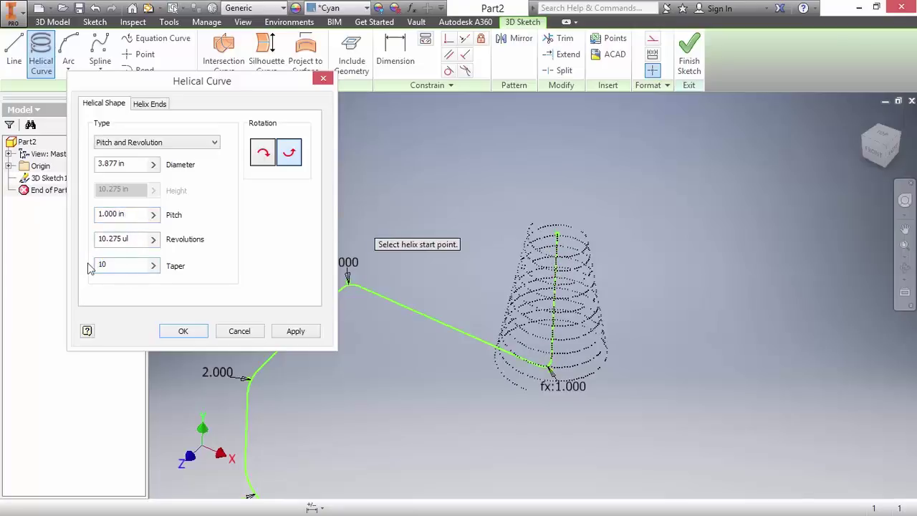
key(BackSpace)
key(BackSpace)
text(-10)
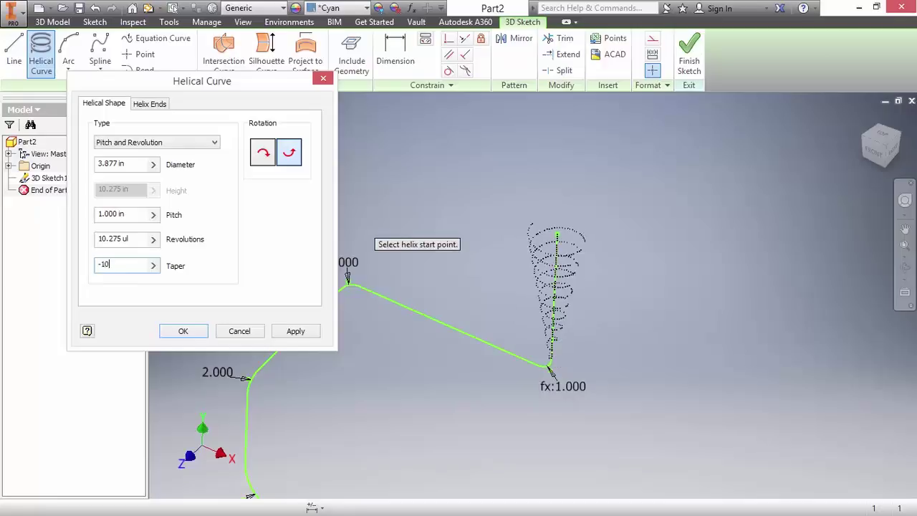
key(Home)
key(Delete)
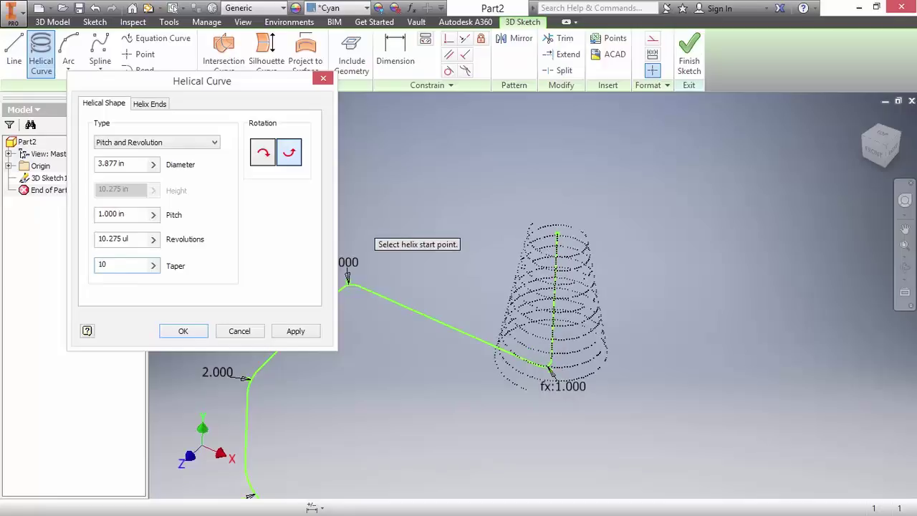
key(BackSpace)
key(BackSpace)
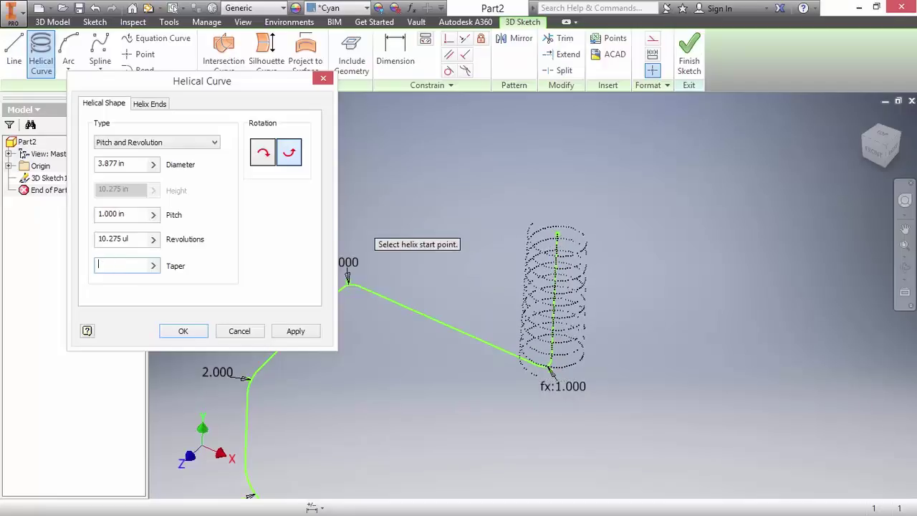
text(0)
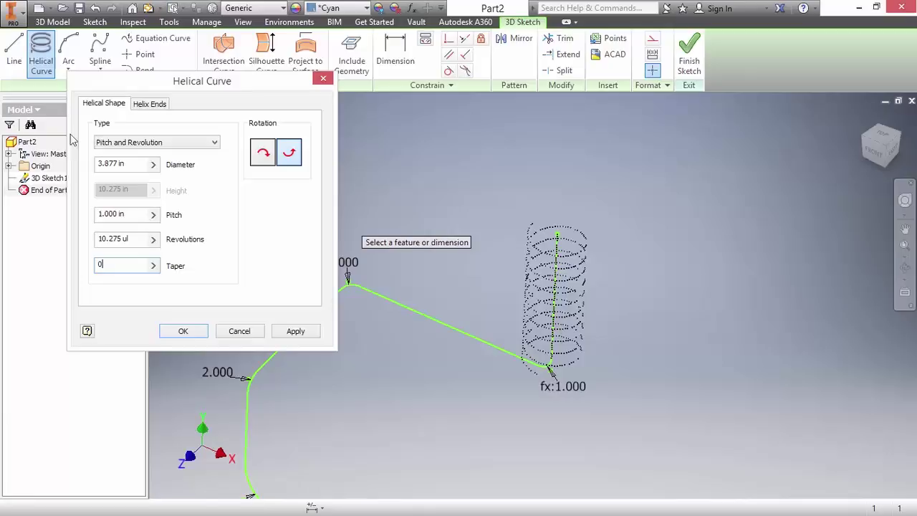
Step: Keep Natural helix ends and create the helical curve
click(139, 106)
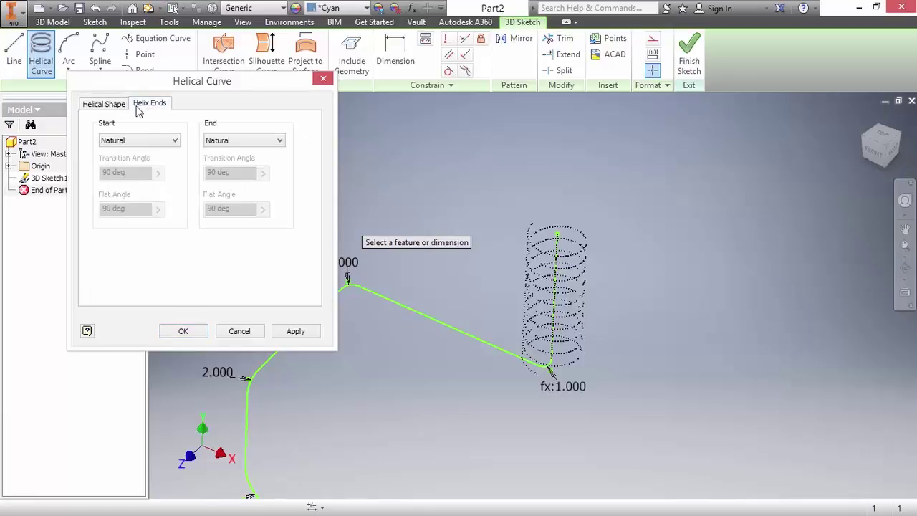
click(175, 141)
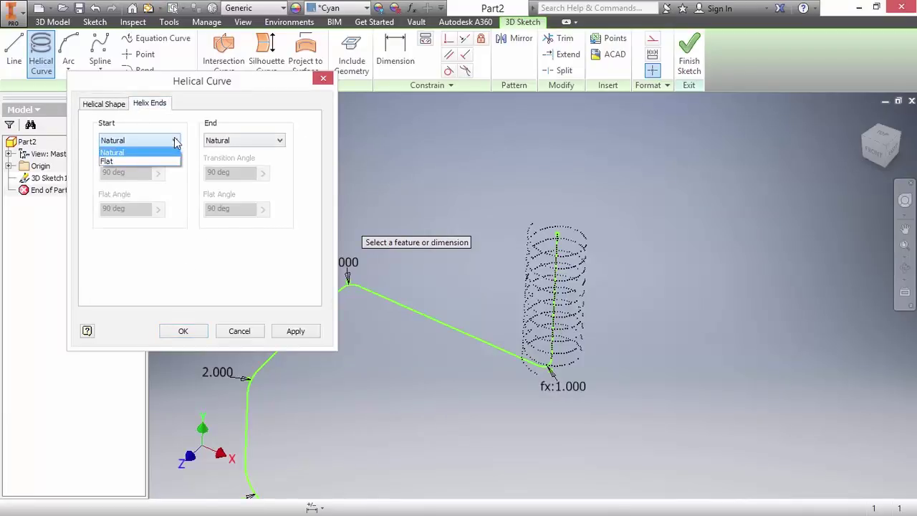
click(188, 127)
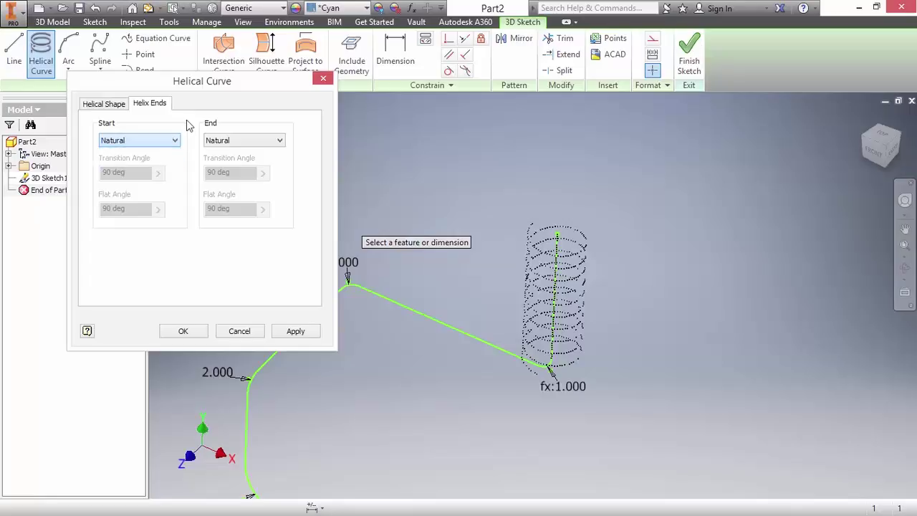
click(126, 107)
click(183, 331)
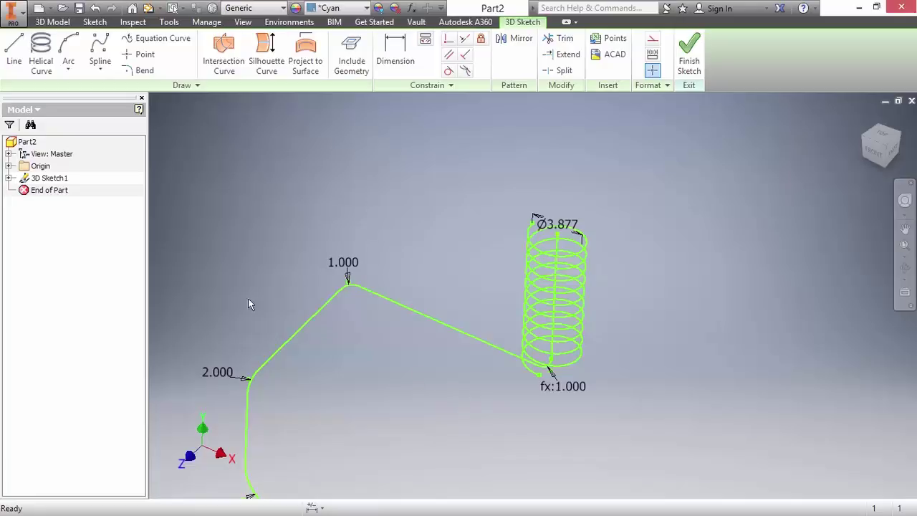
Step: Review the Arc and Spline options, then start an Equation Curve
click(65, 70)
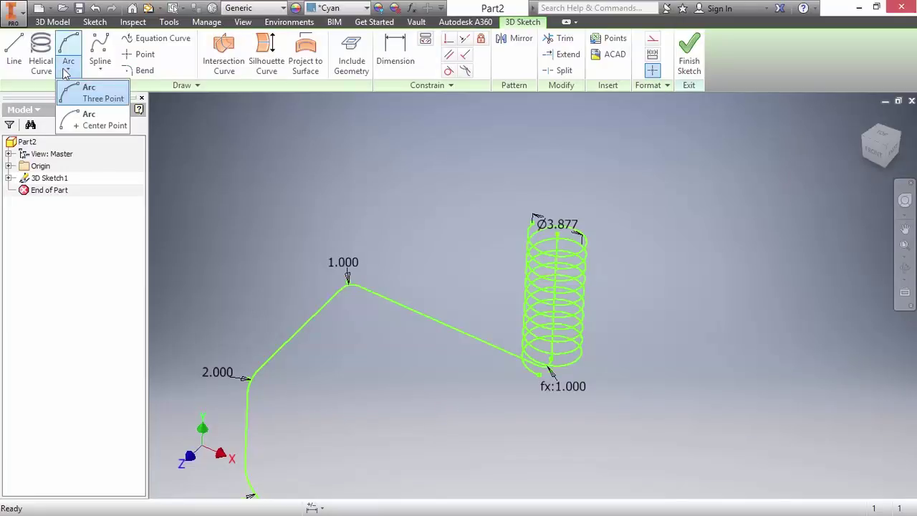
click(100, 70)
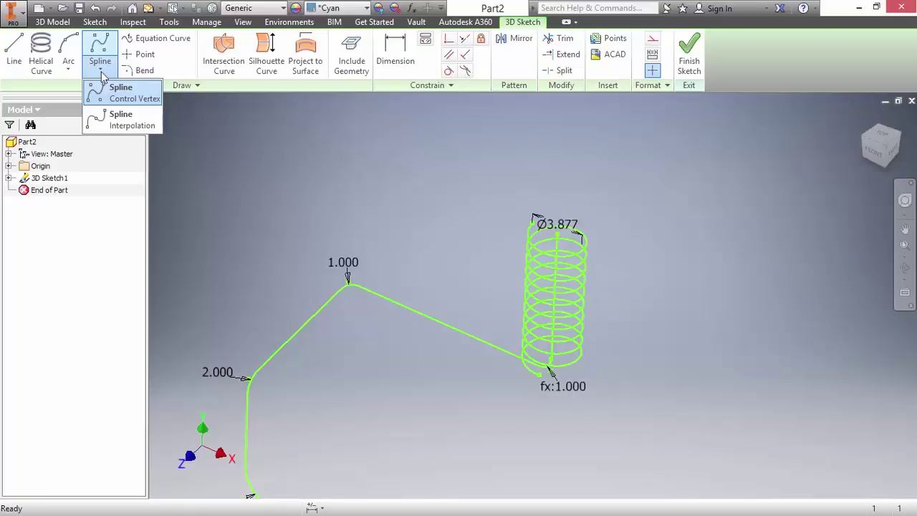
click(179, 45)
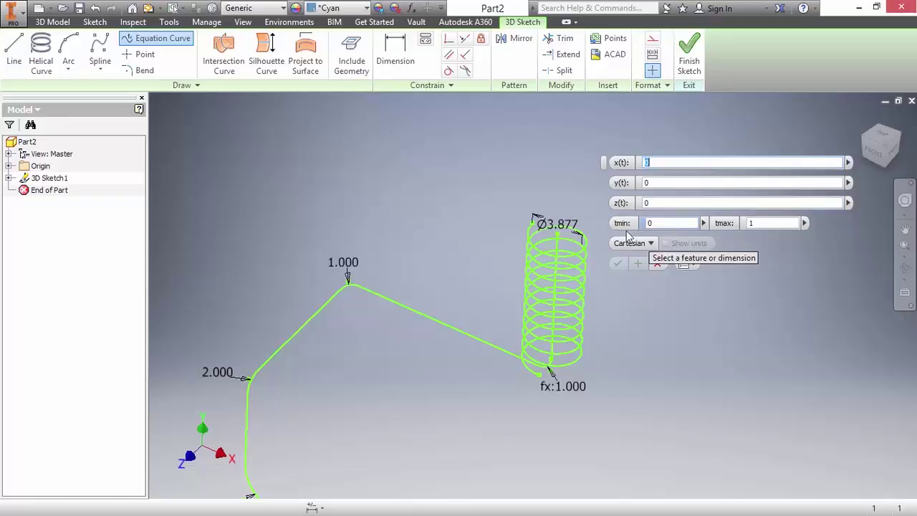
Step: Check the Cylindrical and Spherical coordinate choices, keep Cartesian, and cancel the Equation Curve
click(651, 243)
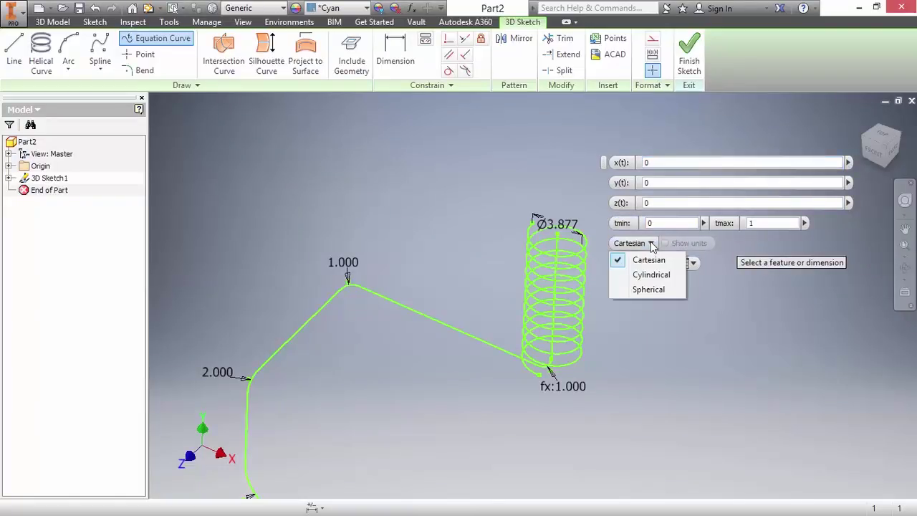
click(654, 336)
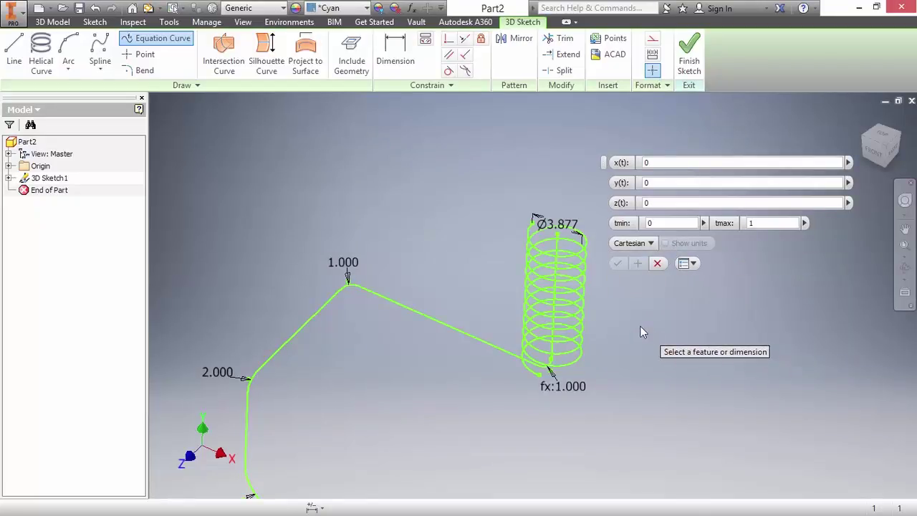
click(655, 263)
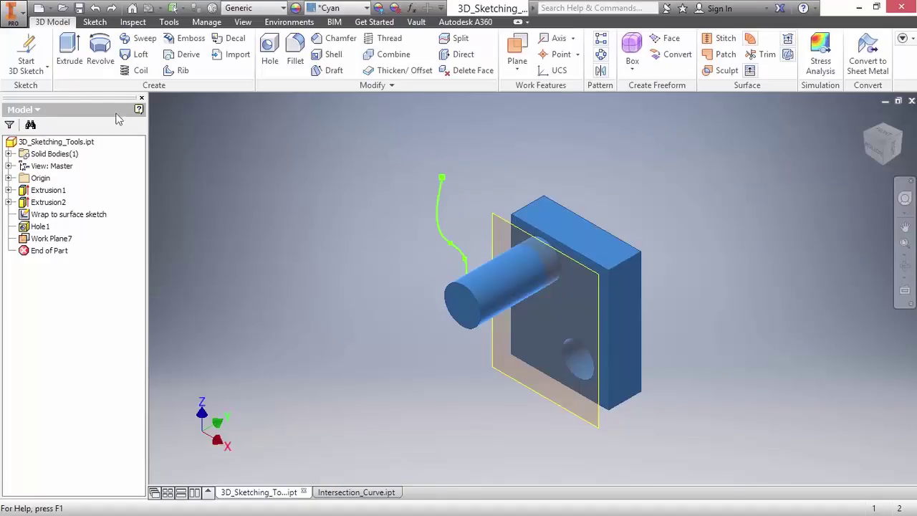
Step: Start a new 3D sketch and draw a line straight out from the cylinder end-face centre
click(27, 52)
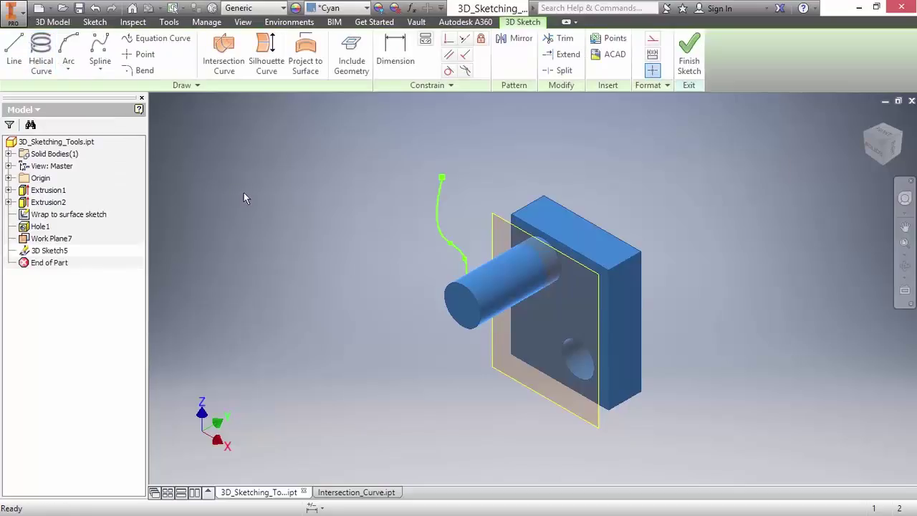
click(14, 52)
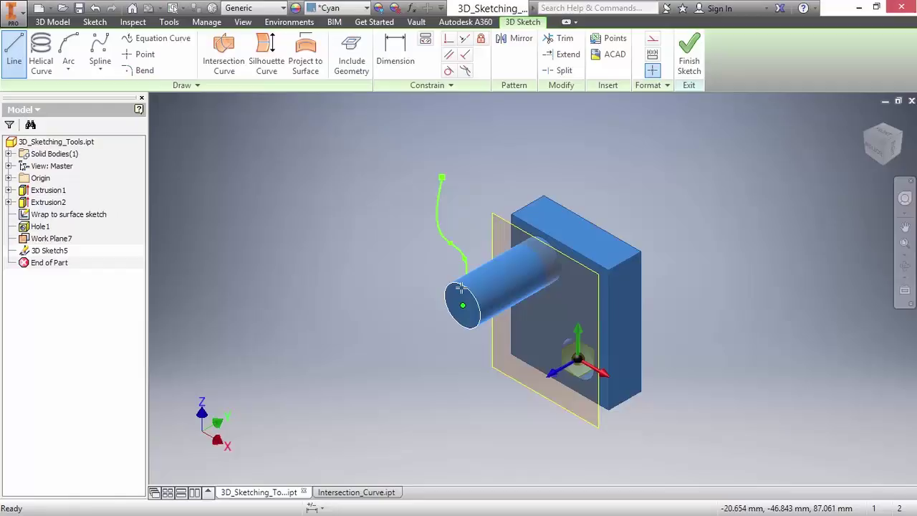
click(462, 305)
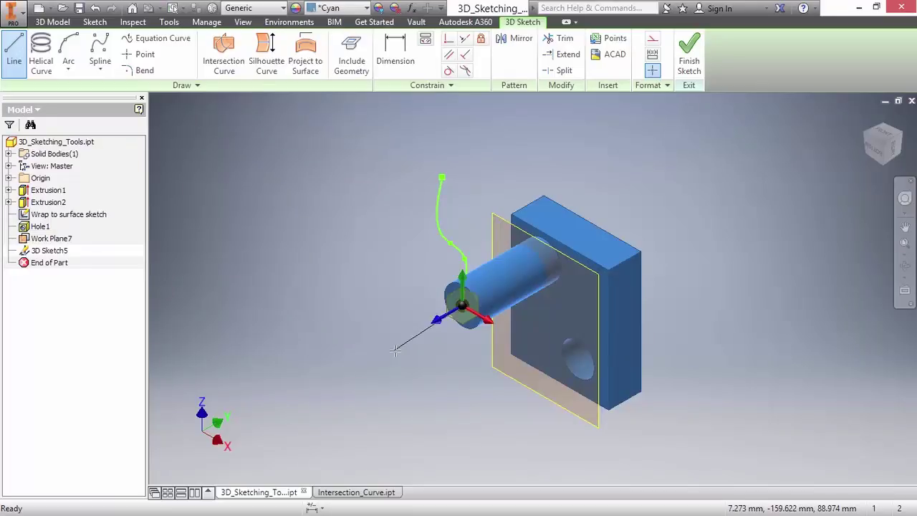
click(892, 148)
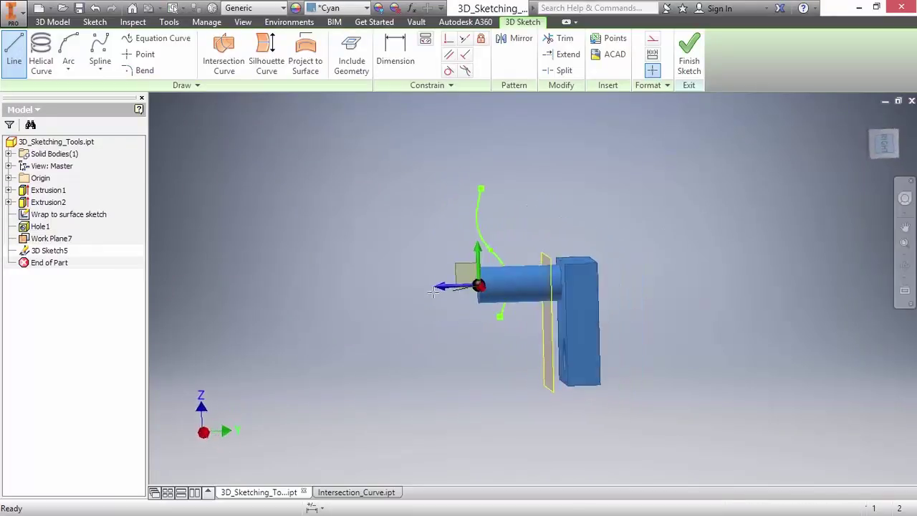
click(366, 285)
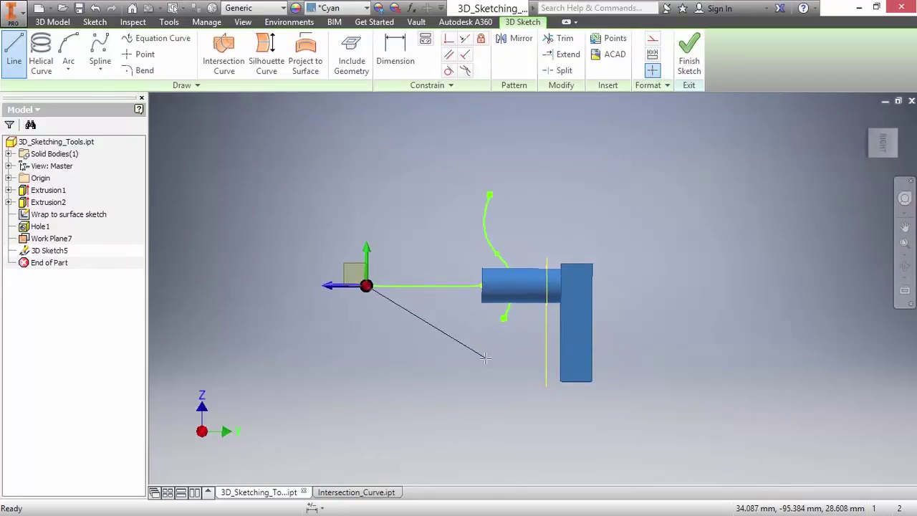
key(F6)
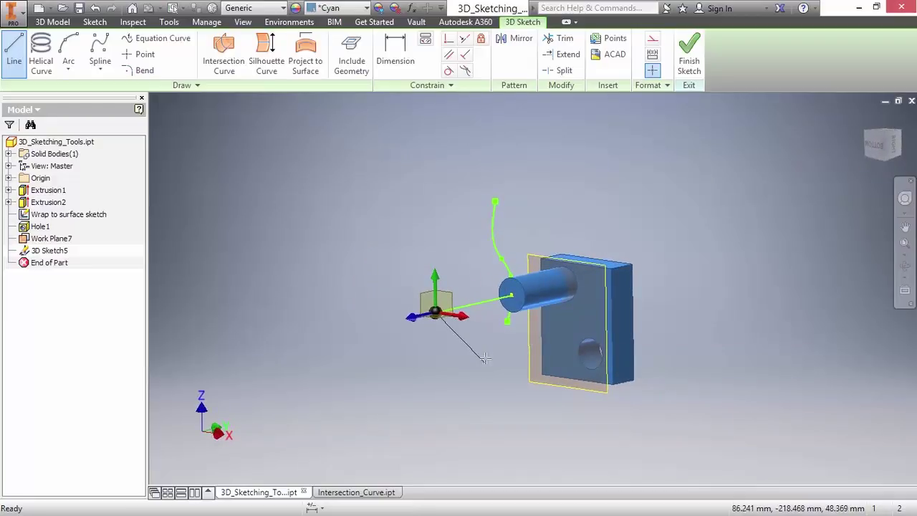
Step: Constrain the next segment to the block's face plane and end it at the hole centre
right_click(486, 356)
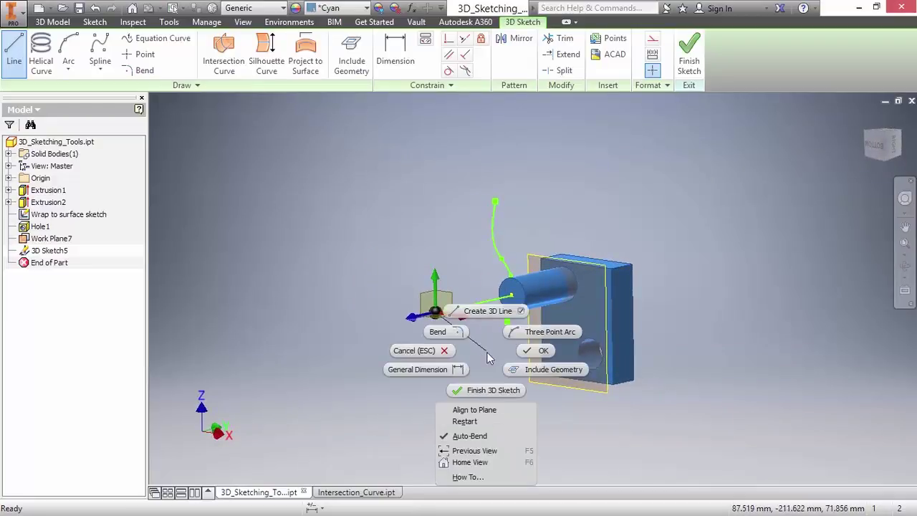
click(491, 411)
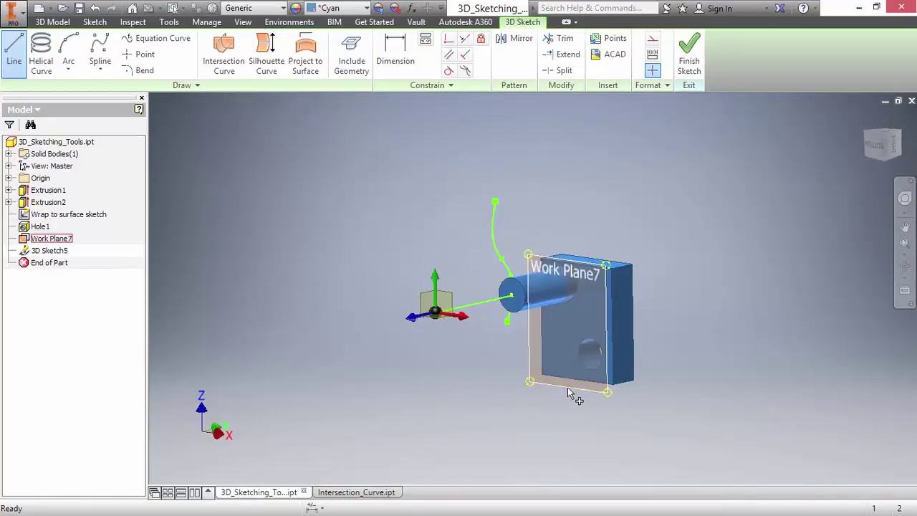
click(592, 353)
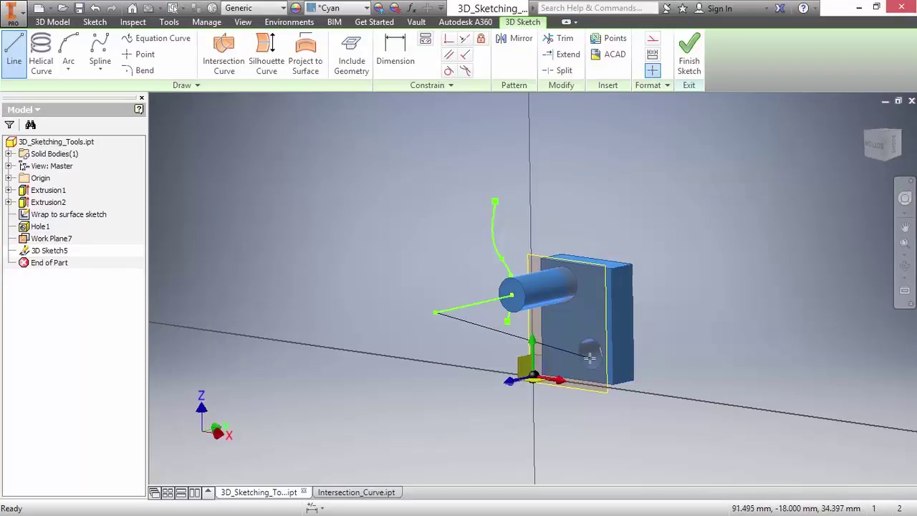
click(589, 354)
shift+middle_drag(558, 387, 557, 387)
scroll(618, 347, up, 5)
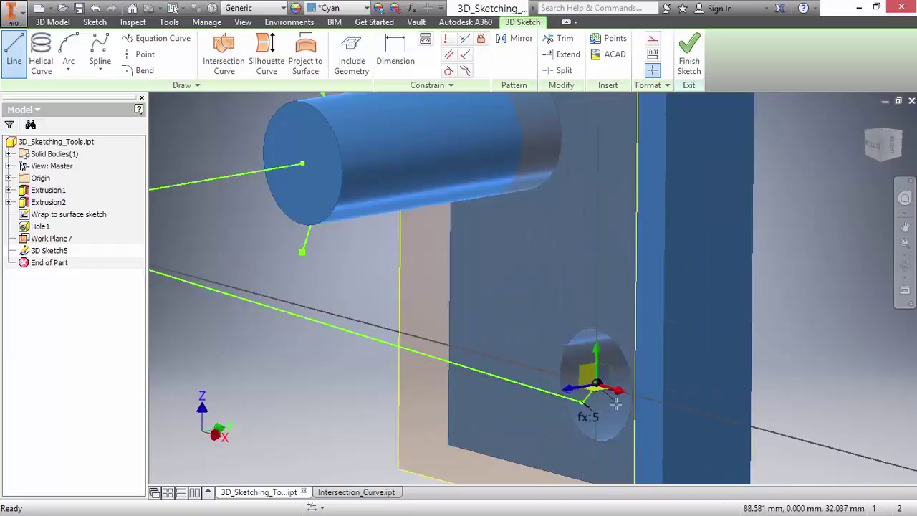
mouse_move(619, 373)
shift+middle_down()
mouse_move(635, 426)
mouse_move(648, 395)
shift+middle_up()
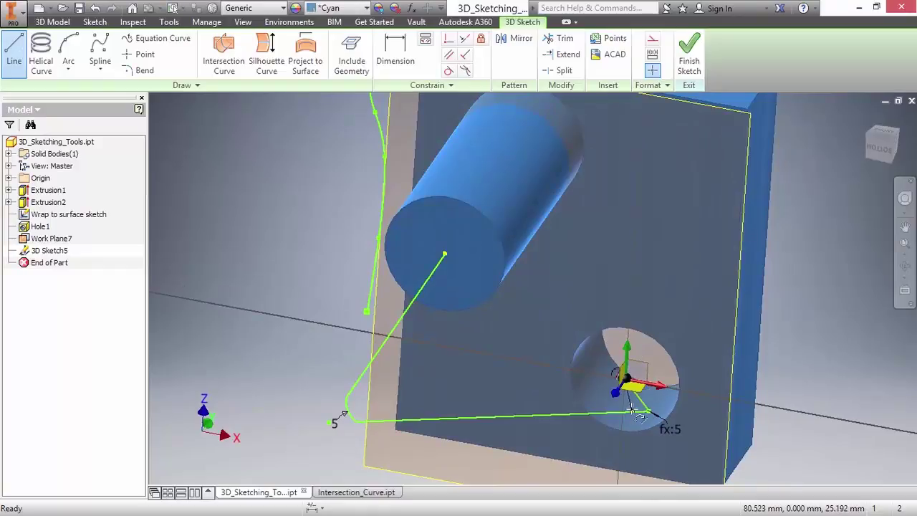
Step: In Right view, add another corner and a vertical segment, then finish the line route
key(F6)
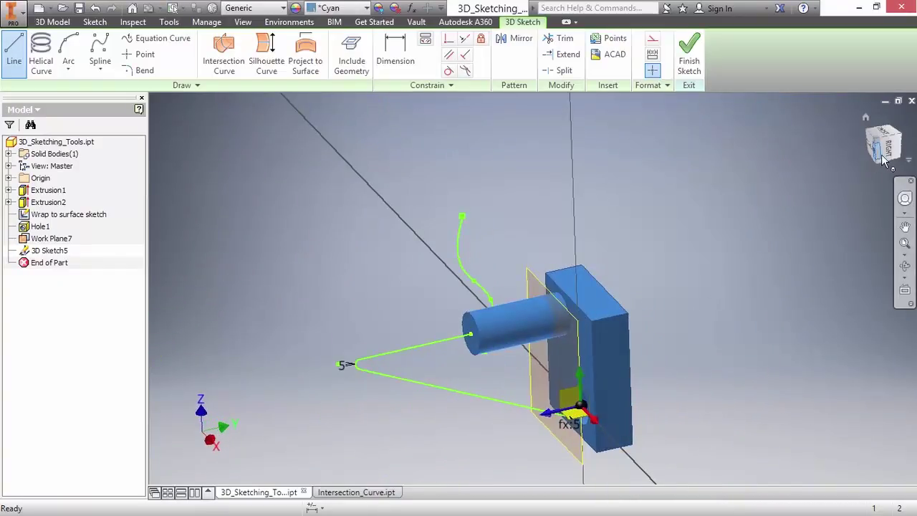
click(886, 161)
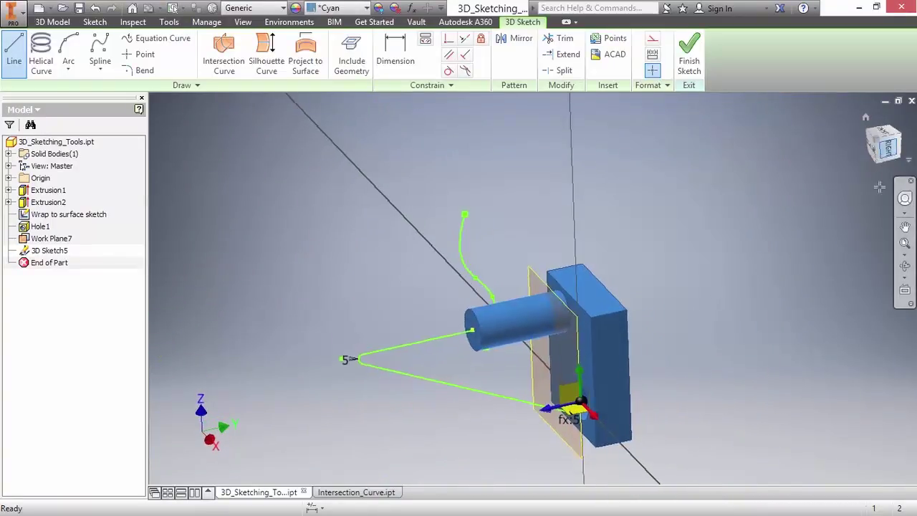
right_click(633, 341)
click(631, 406)
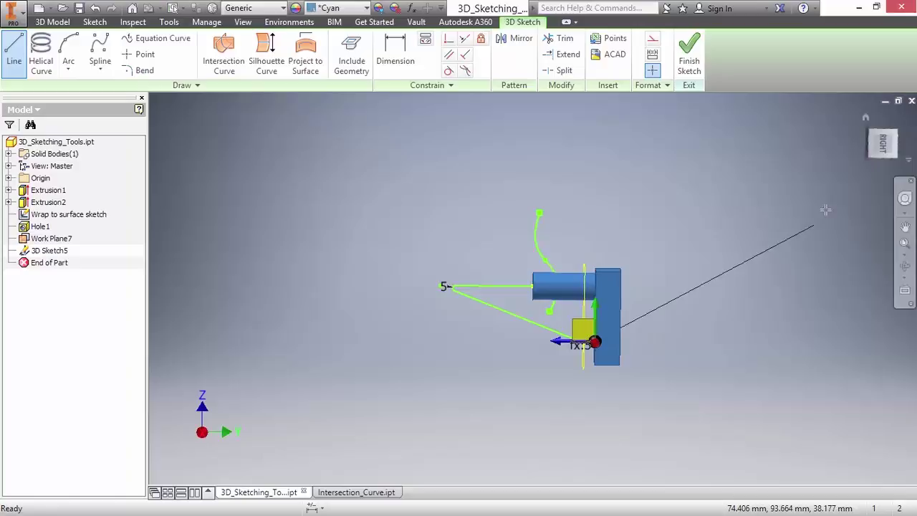
click(659, 338)
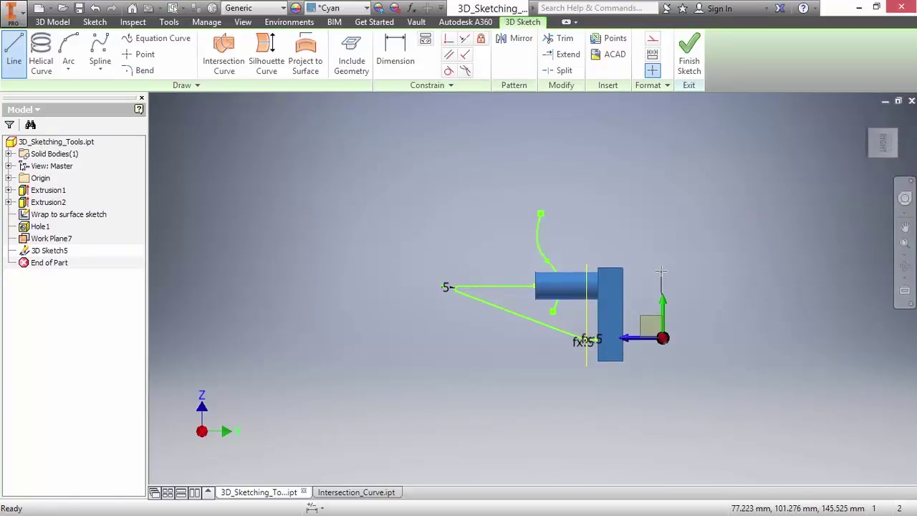
click(660, 271)
right_click(694, 296)
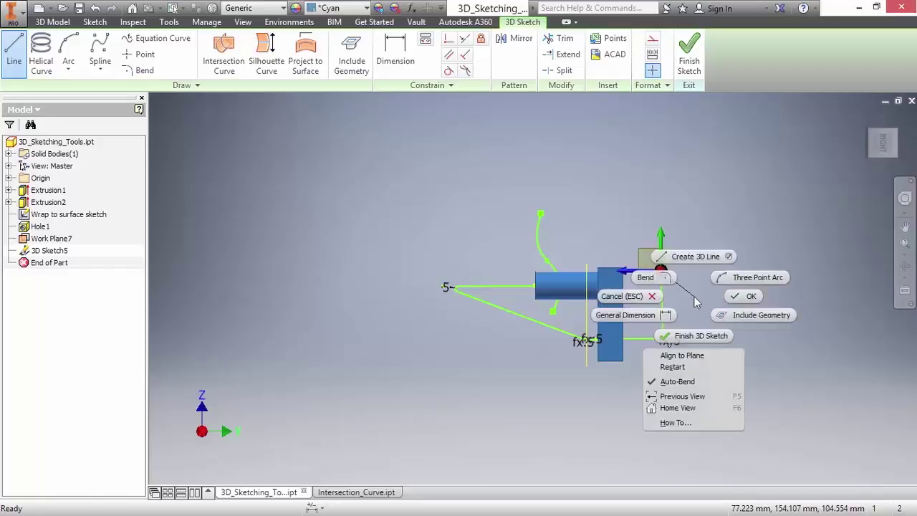
click(745, 295)
Step: Drag the route's corner onto the hole's edge
key(F6)
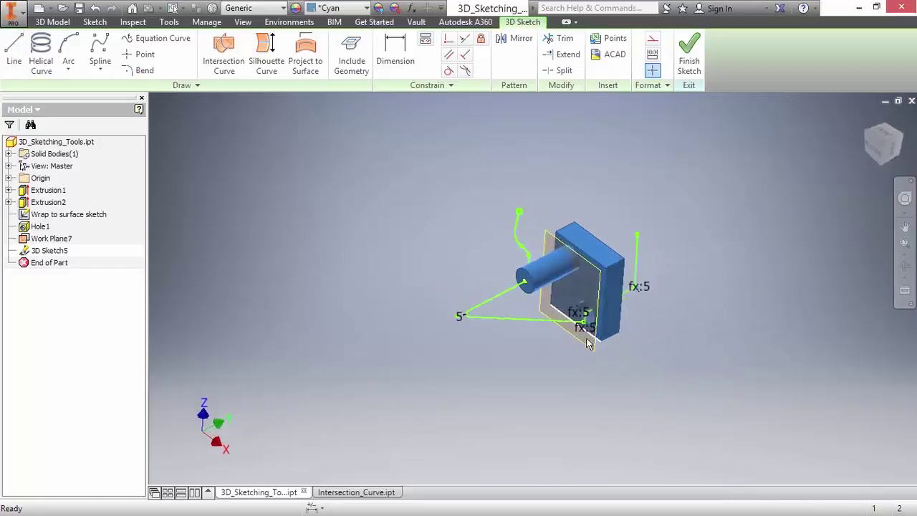
scroll(585, 342, up, 5)
drag(585, 330, 583, 315)
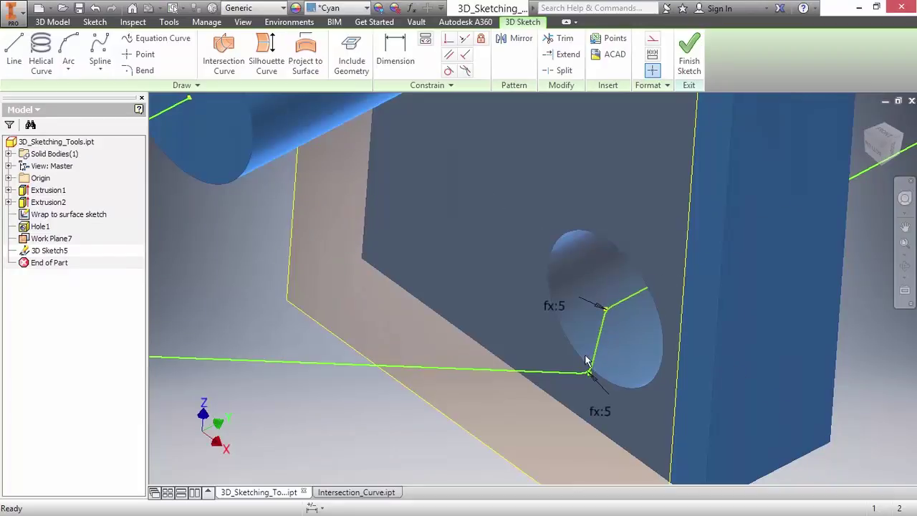
Step: Cancel a collinear constraint that broke the bends and delete the extra bend at the hole corner
scroll(585, 359, down, 5)
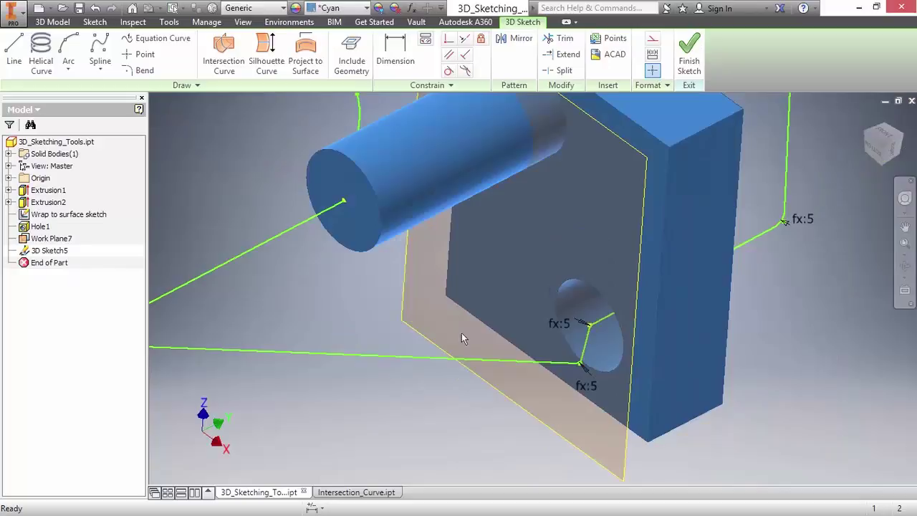
click(464, 40)
click(583, 356)
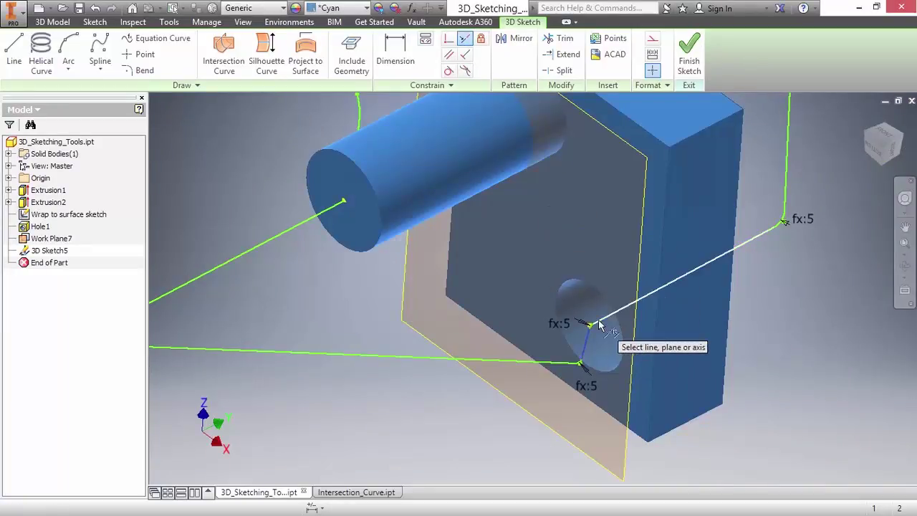
click(601, 326)
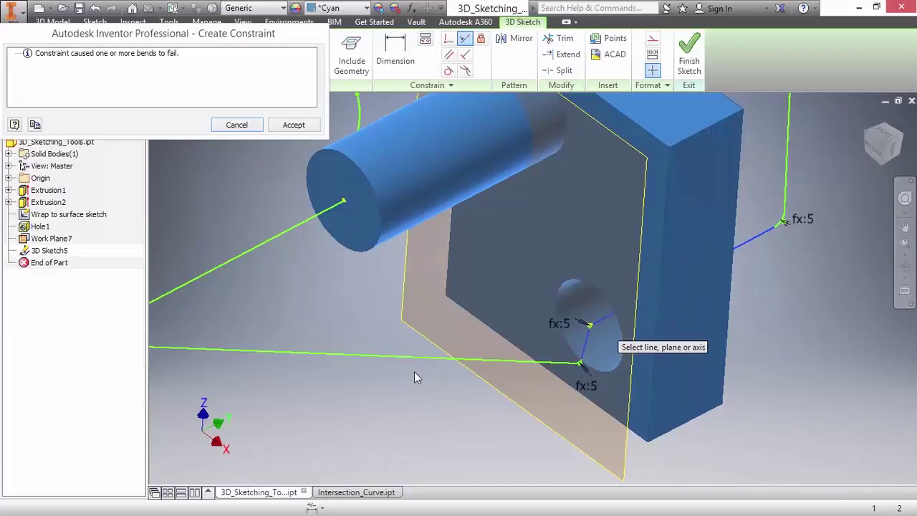
click(236, 125)
mouse_move(566, 337)
mouse_down()
mouse_move(556, 321)
mouse_move(571, 333)
mouse_up()
right_click(565, 327)
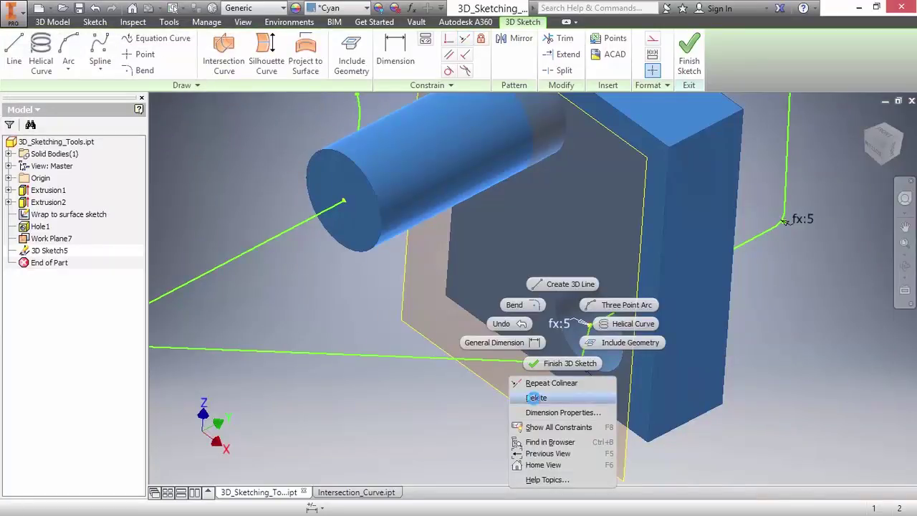
click(535, 398)
scroll(585, 306, up, 5)
scroll(585, 307, down, 5)
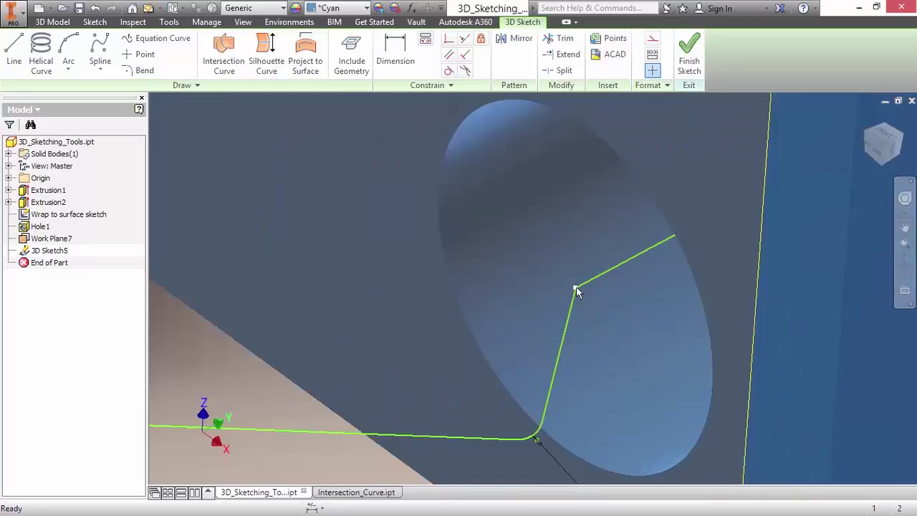
Step: Make the segment running out of the hole collinear with the hole's axis
click(465, 38)
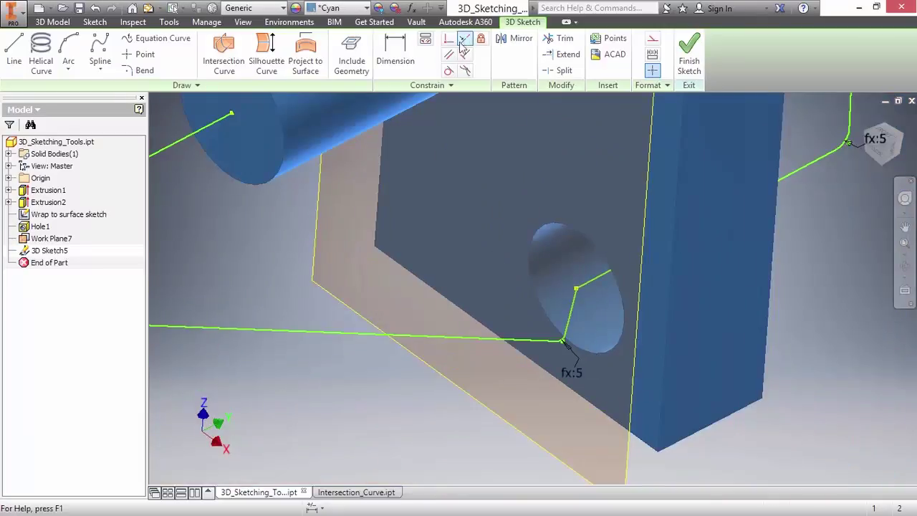
click(589, 285)
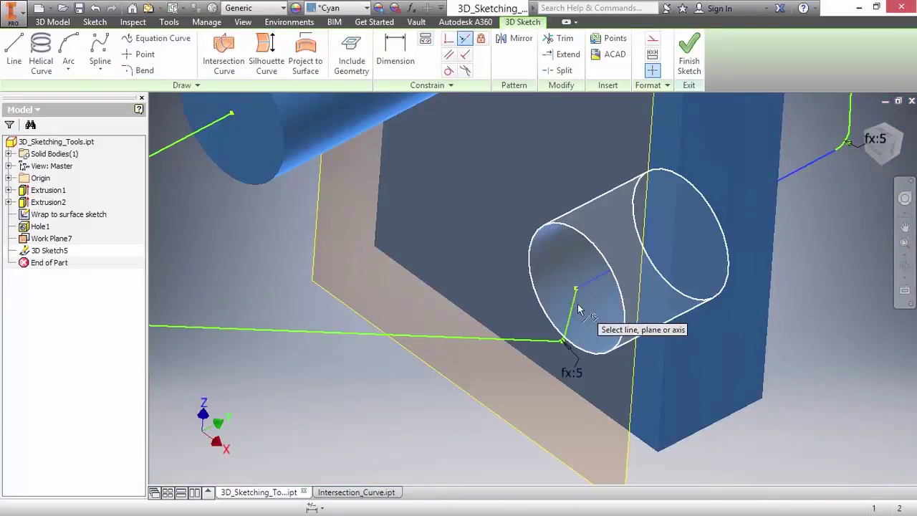
click(578, 308)
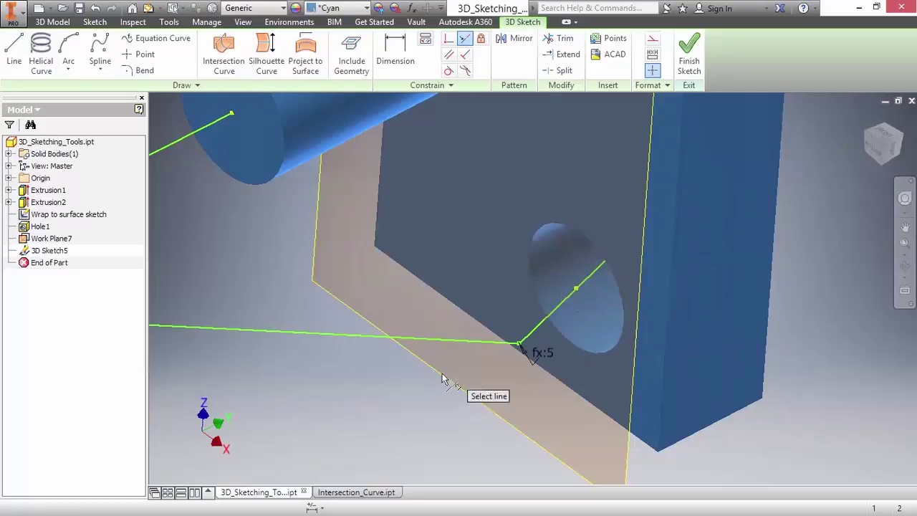
scroll(446, 379, down, 5)
shift+middle_drag(585, 351, 634, 342)
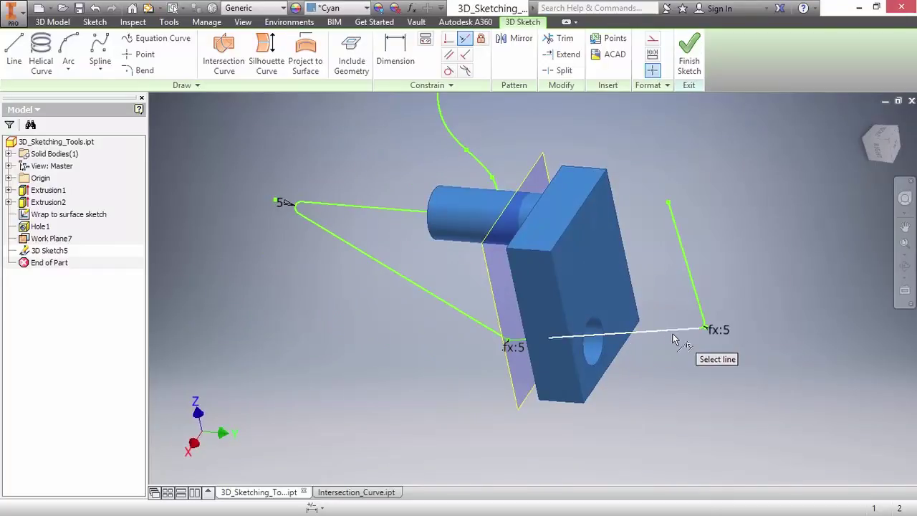
shift+middle_drag(676, 337, 518, 379)
right_click(387, 333)
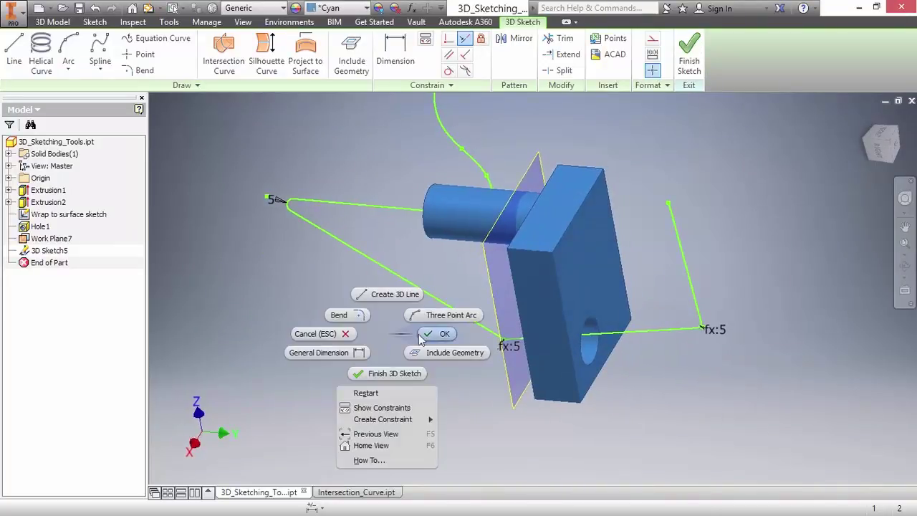
Step: Include the hole's edge in the sketch and constrain the hole segment through its centre
click(422, 340)
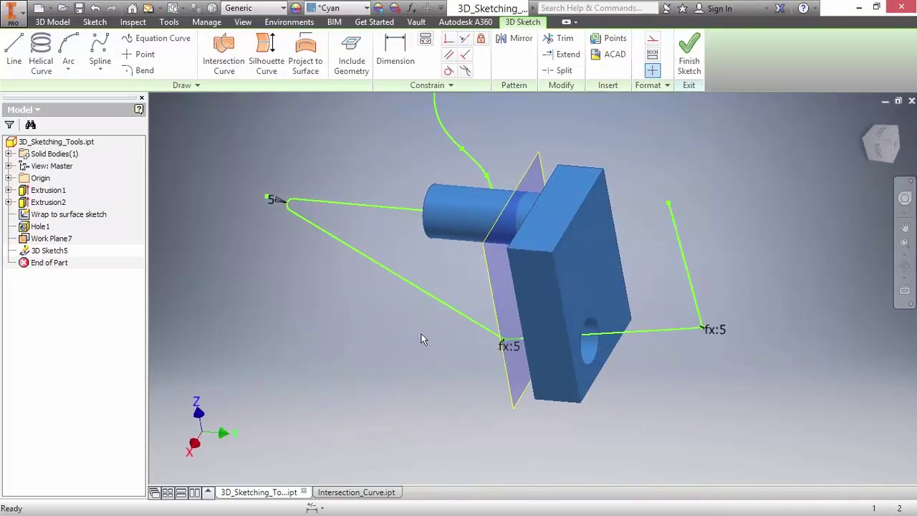
click(351, 57)
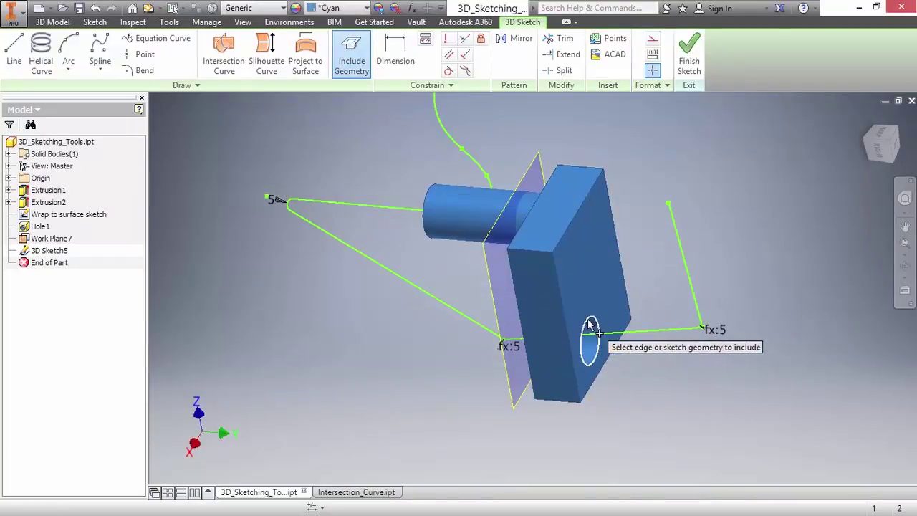
mouse_move(614, 344)
shift+middle_down()
mouse_move(579, 396)
mouse_move(499, 385)
shift+middle_up()
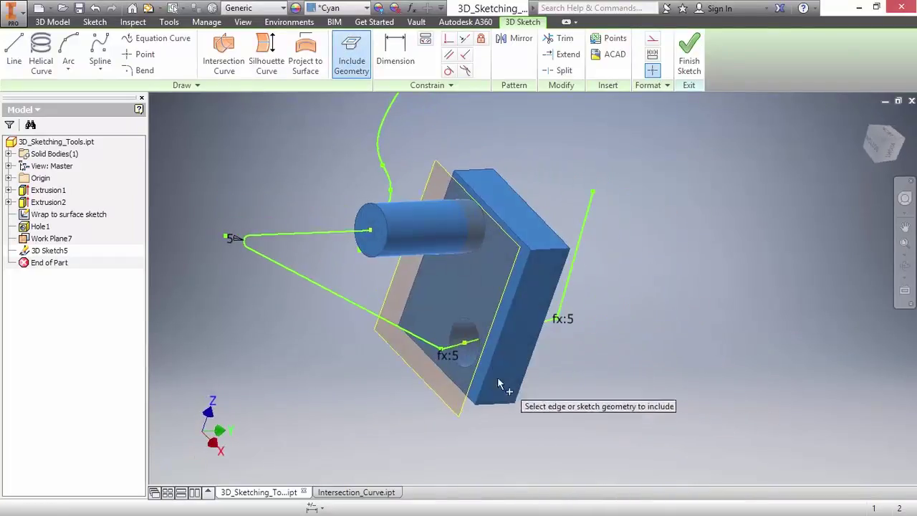
click(466, 346)
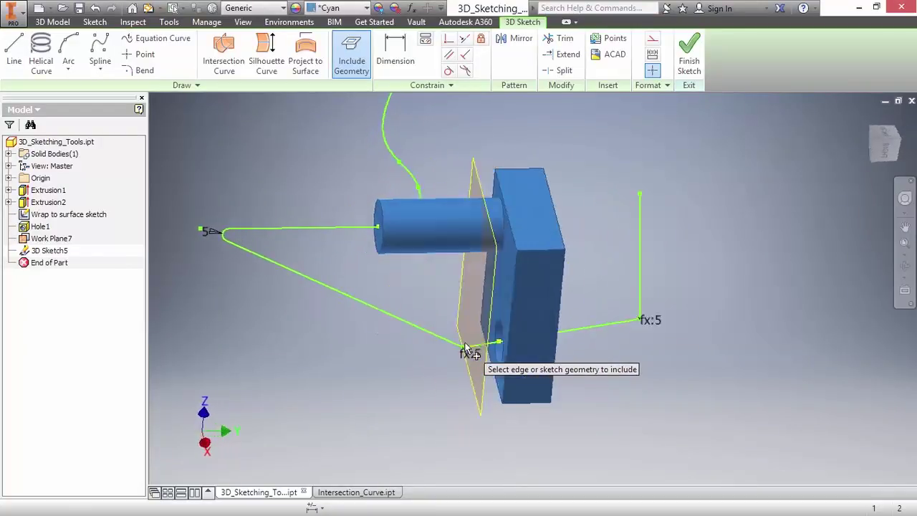
click(447, 41)
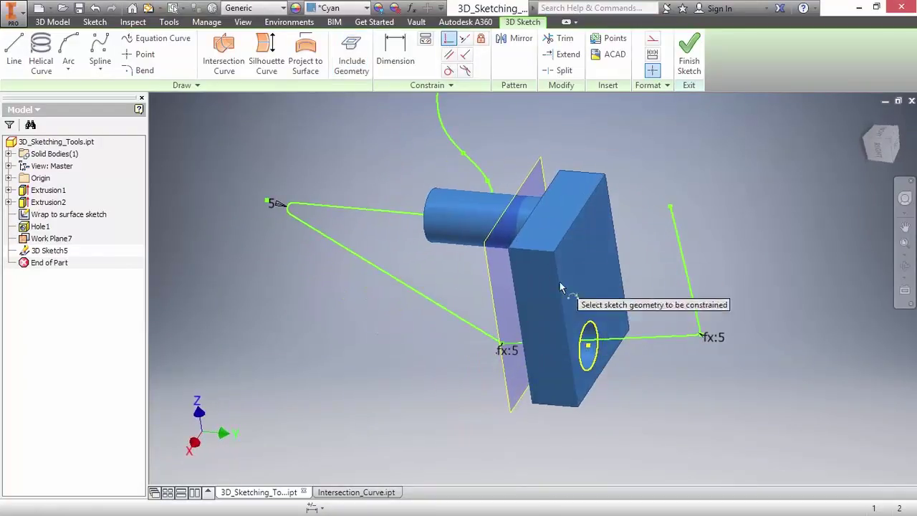
click(592, 343)
click(588, 347)
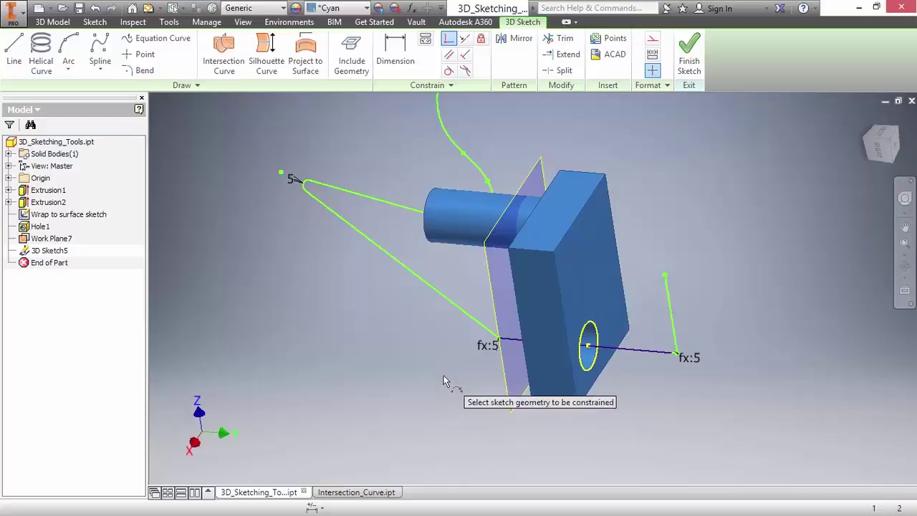
Step: Make the cylinder-end segment parallel to the segment through the hole
mouse_move(444, 381)
shift+middle_down()
mouse_move(343, 294)
mouse_move(362, 273)
shift+middle_up()
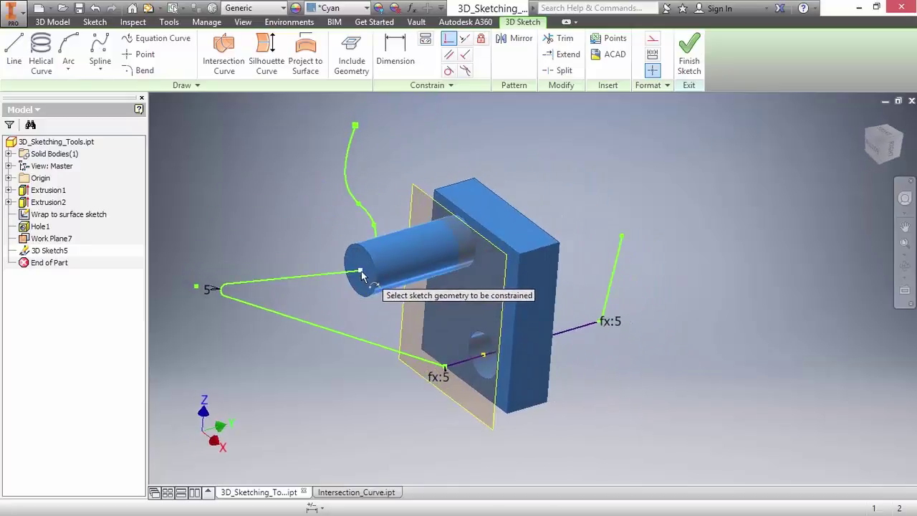
shift+middle_drag(328, 300, 337, 303)
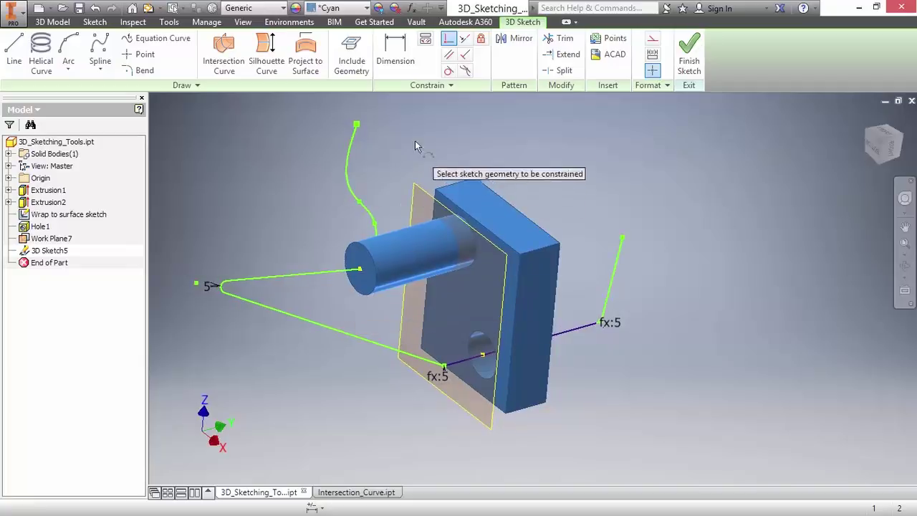
click(449, 56)
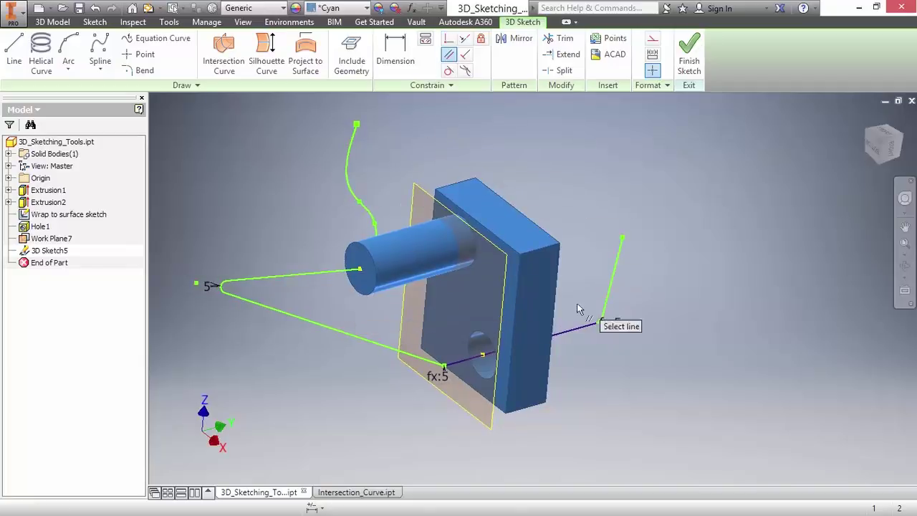
click(298, 275)
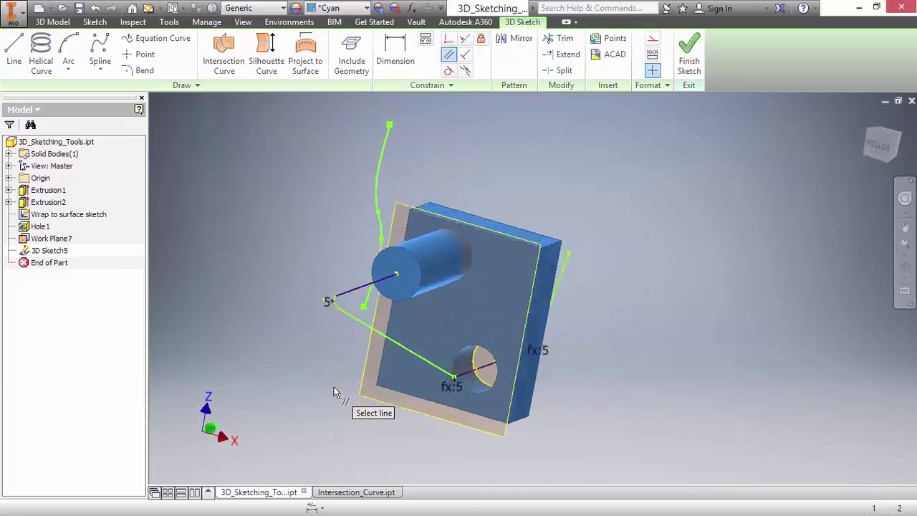
right_click(322, 318)
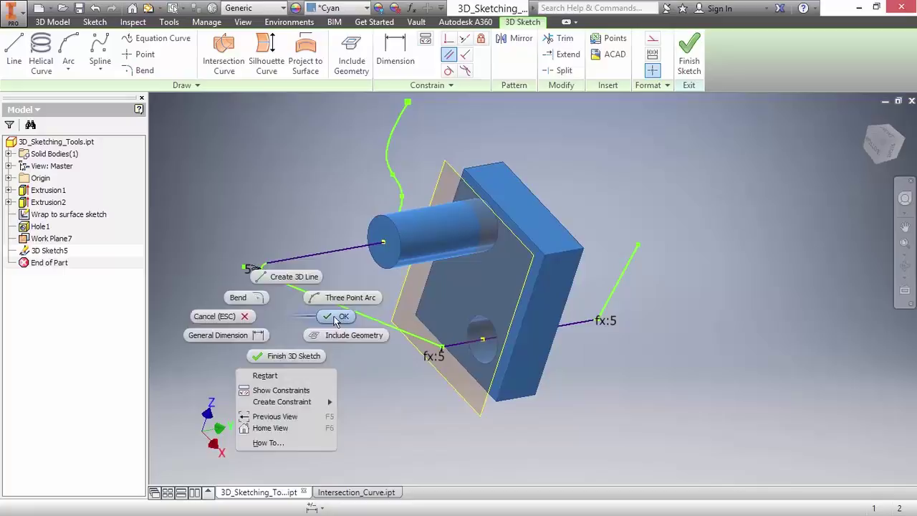
Step: Change the bend dimension to 10 and the lower route line's dimension to 7
click(214, 318)
drag(248, 269, 249, 271)
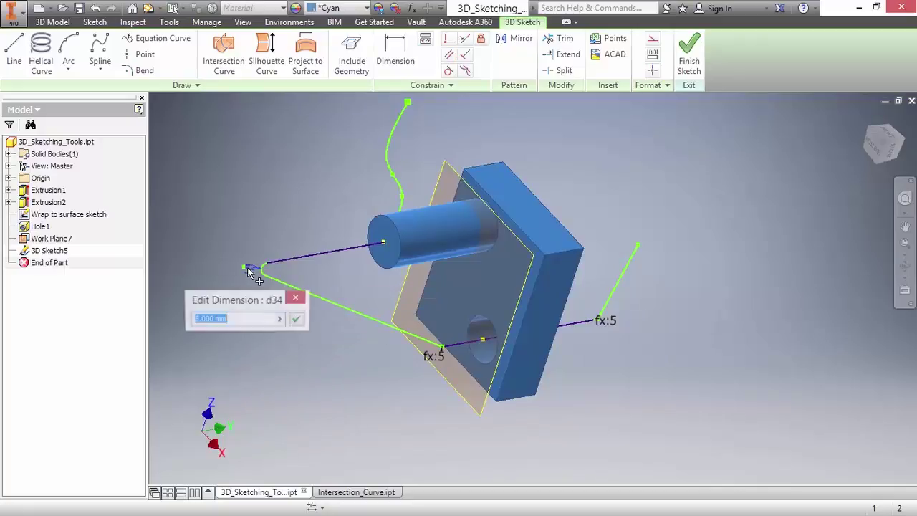
text(10)
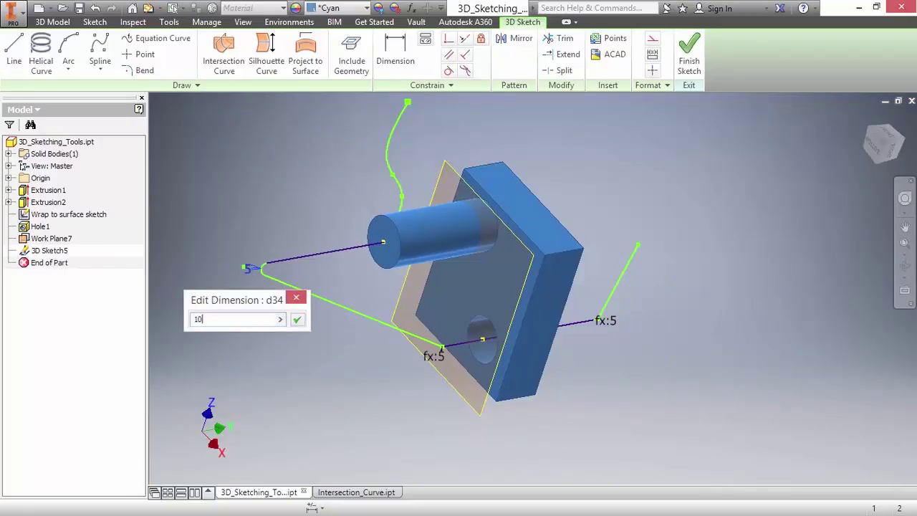
key(Return)
mouse_move(309, 381)
shift+middle_down()
mouse_move(409, 377)
mouse_move(456, 351)
shift+middle_up()
shift+middle_drag(629, 323, 441, 362)
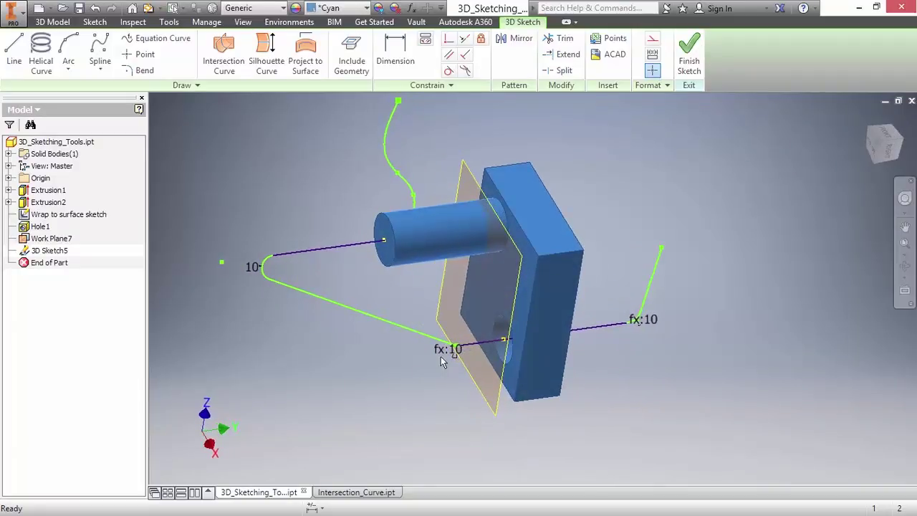
double_click(451, 351)
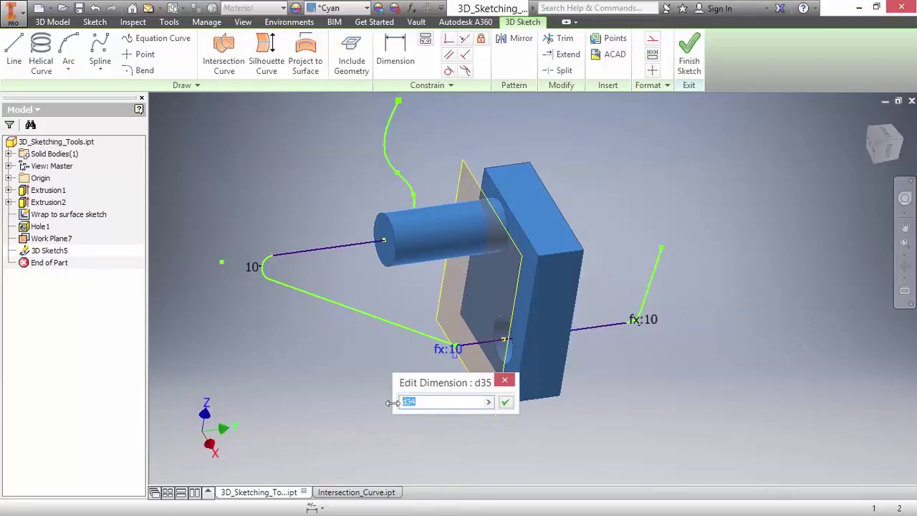
key(Return)
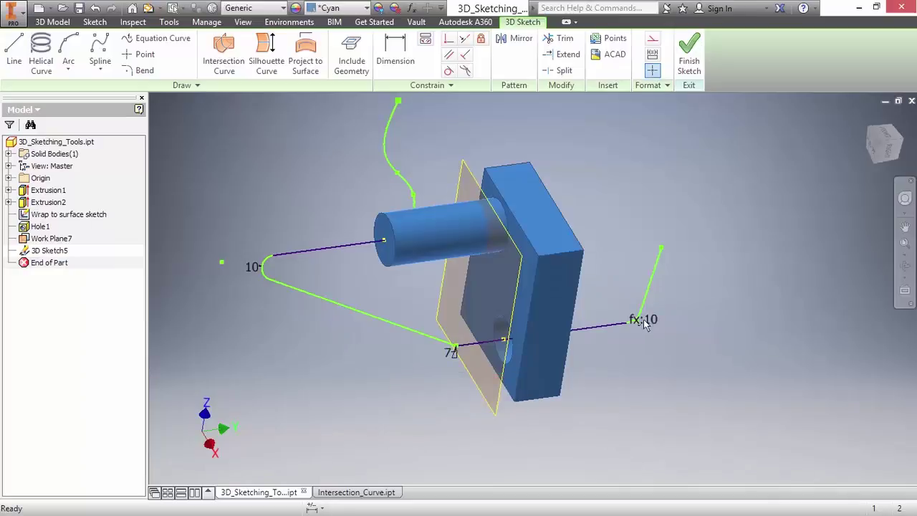
Step: Dimension the short line at the right-hand bend as 20
scroll(651, 336, down, 5)
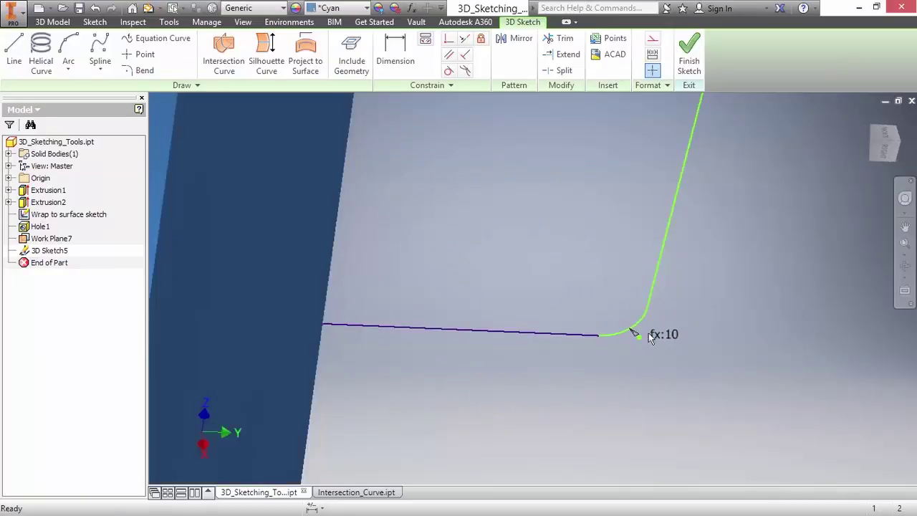
click(635, 338)
text(2)
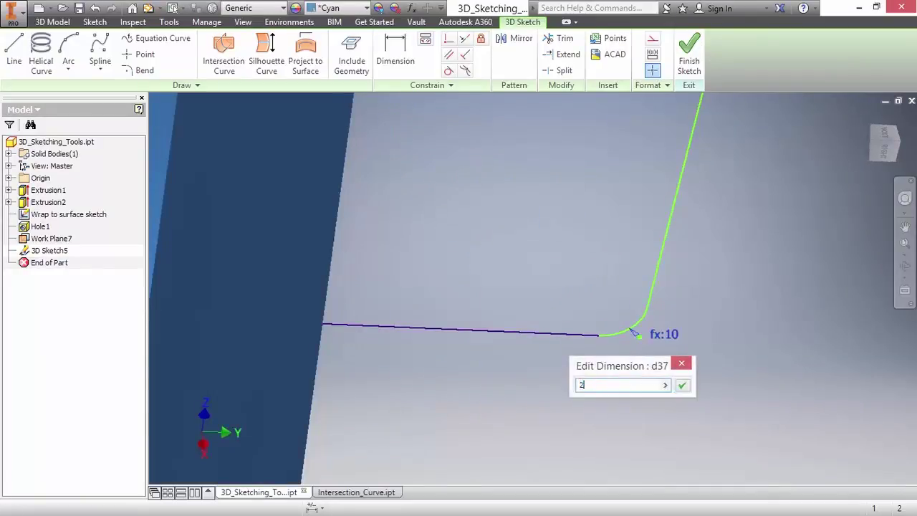
text(0)
key(Return)
key(F6)
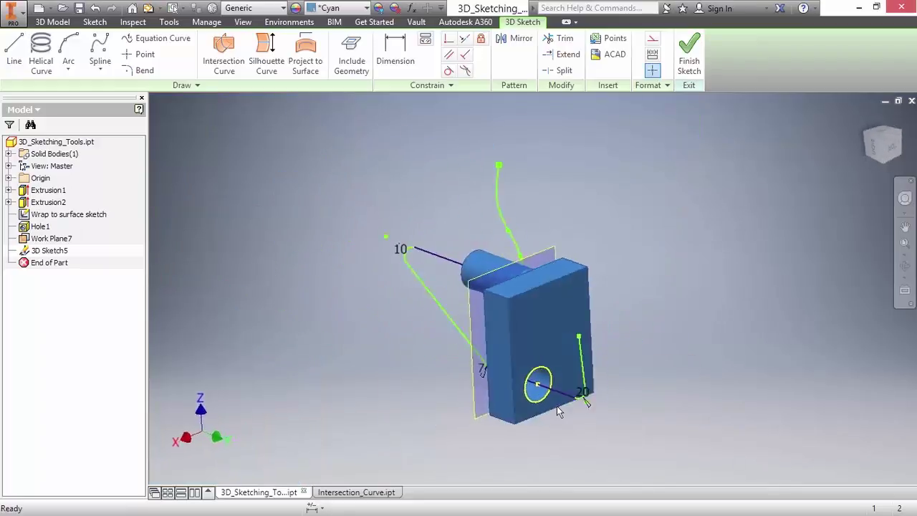
key(Page_Up)
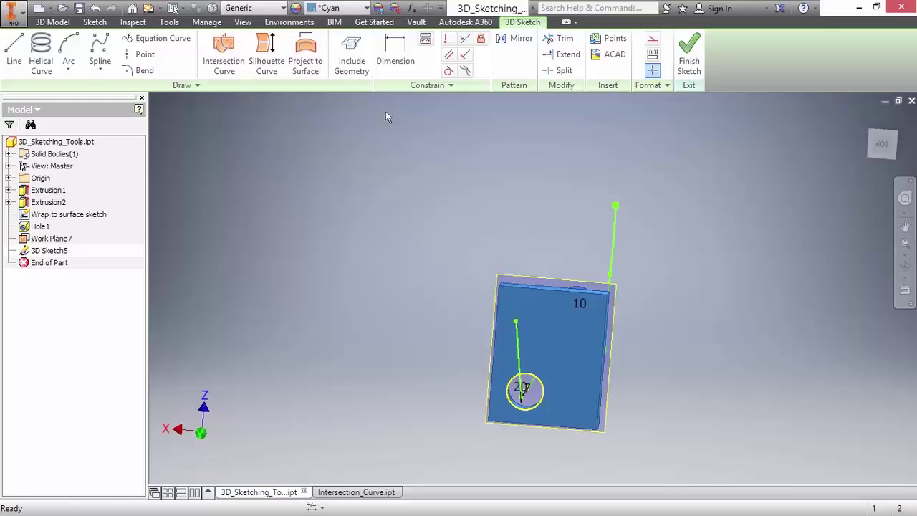
Step: Include the plate's left edge in 3D Sketch5 and constrain the vertical route line parallel to it
click(351, 54)
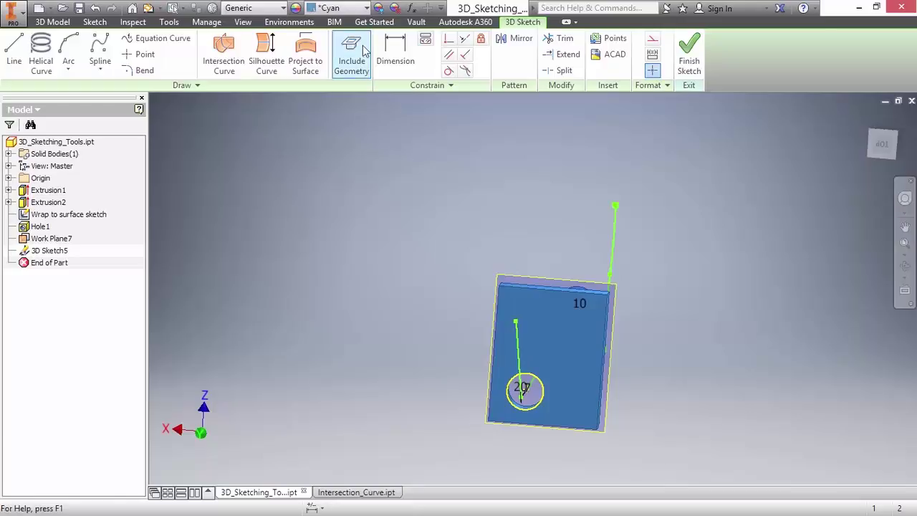
click(496, 328)
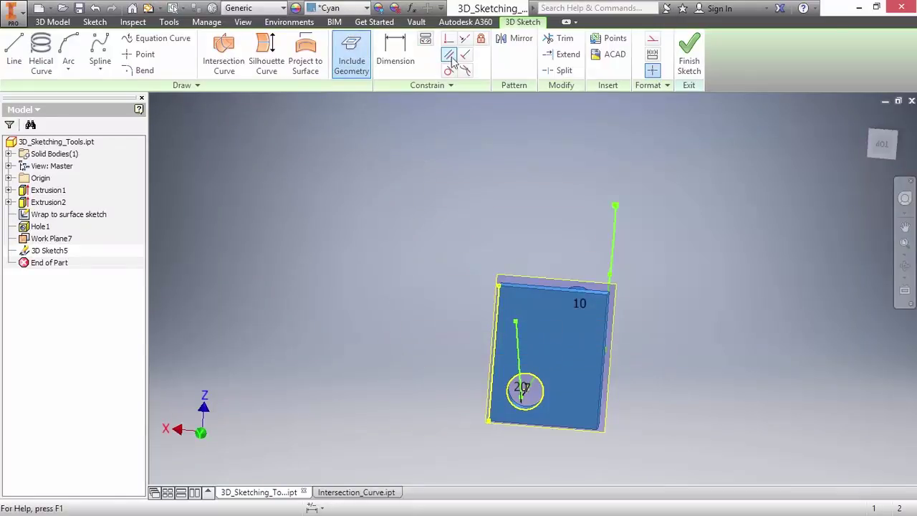
click(449, 57)
click(496, 315)
click(517, 348)
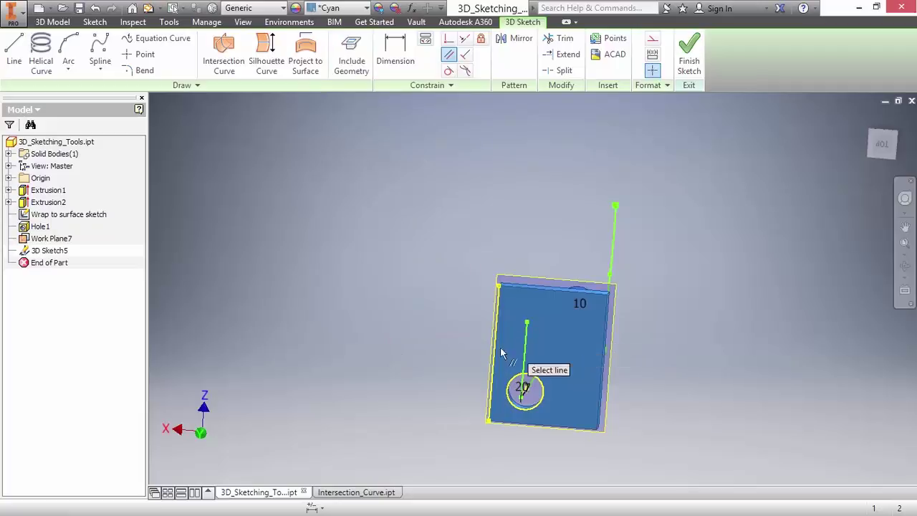
key(F6)
right_click(338, 385)
key(Escape)
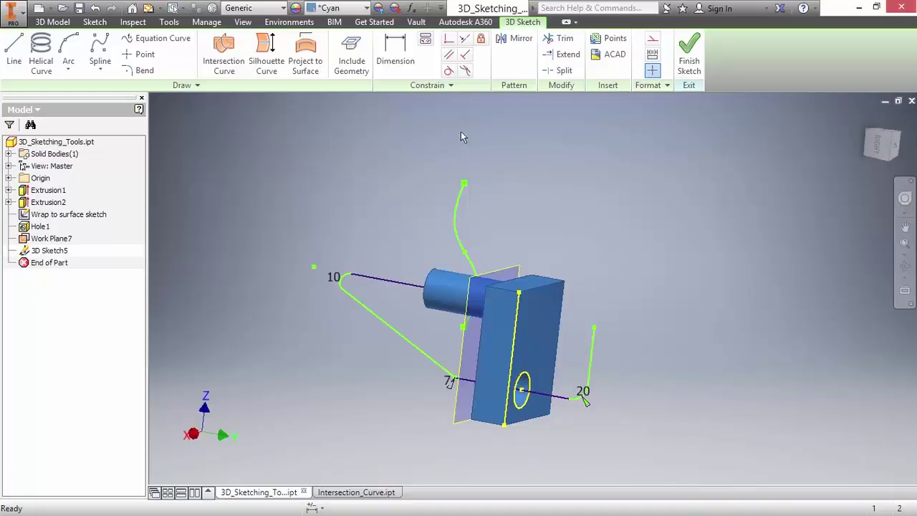
Step: Dimension the vertical route line to a length of 100
click(395, 57)
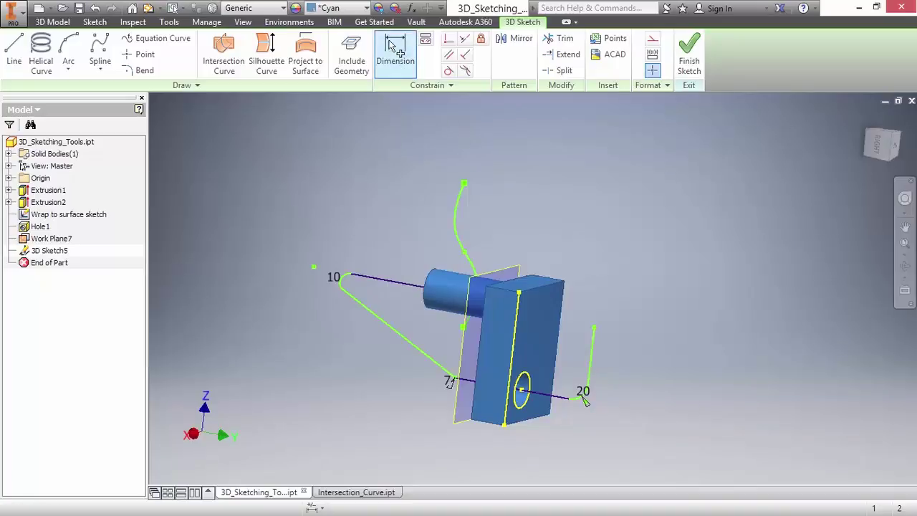
click(594, 328)
click(522, 393)
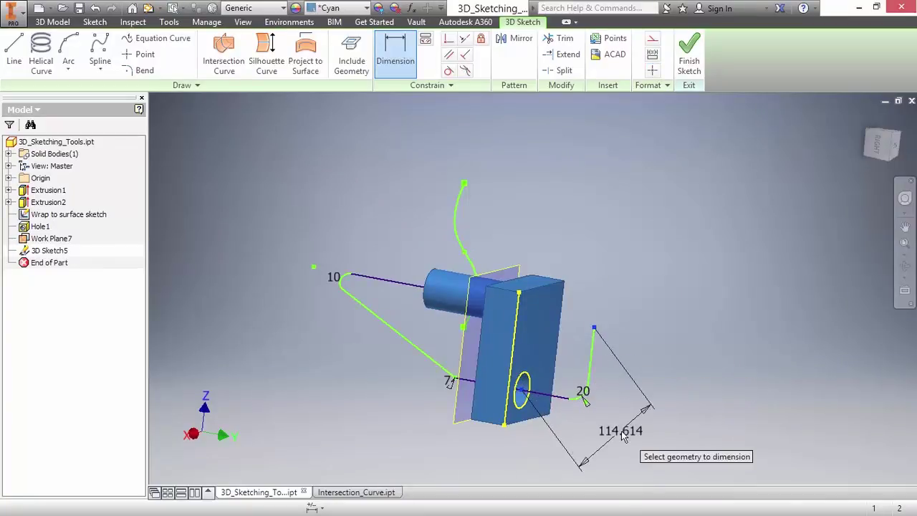
key(Escape)
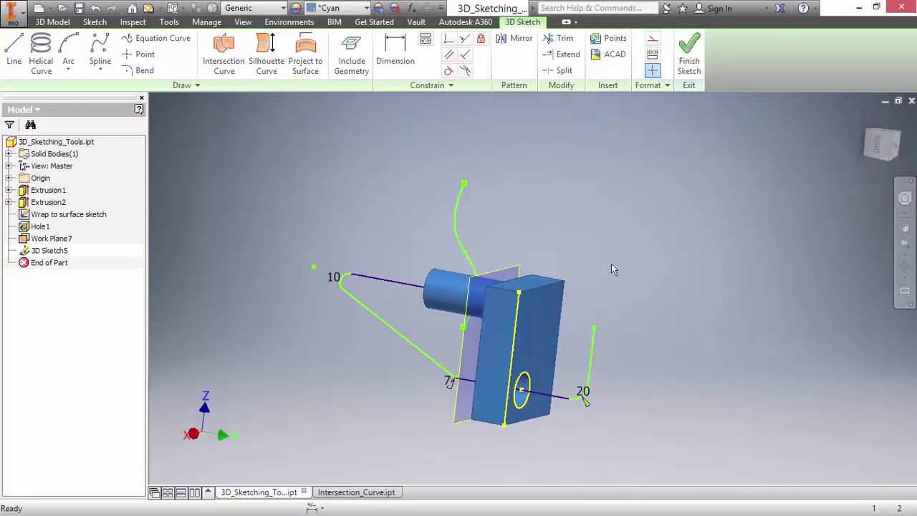
click(402, 68)
click(593, 352)
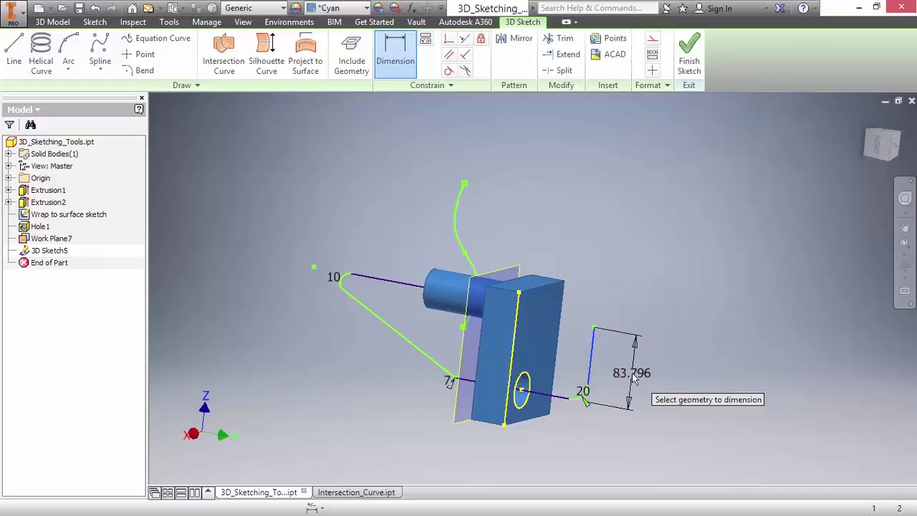
click(621, 377)
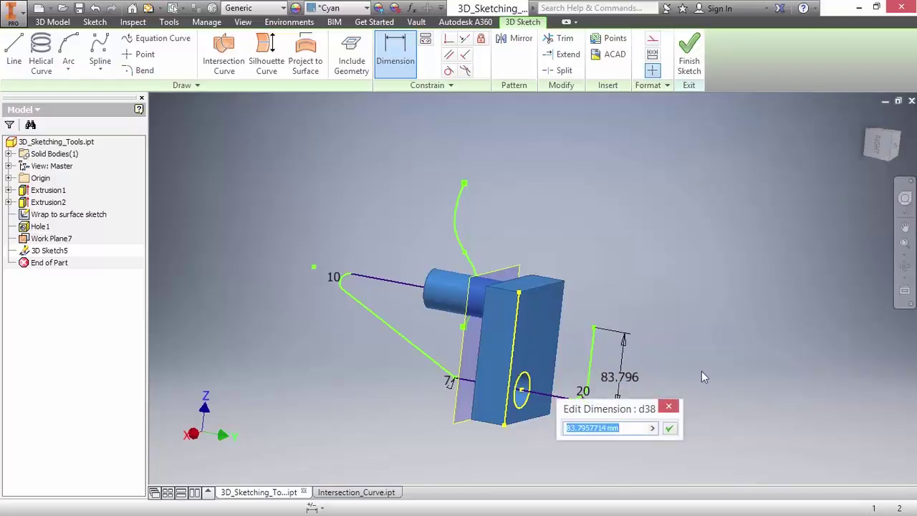
text(100)
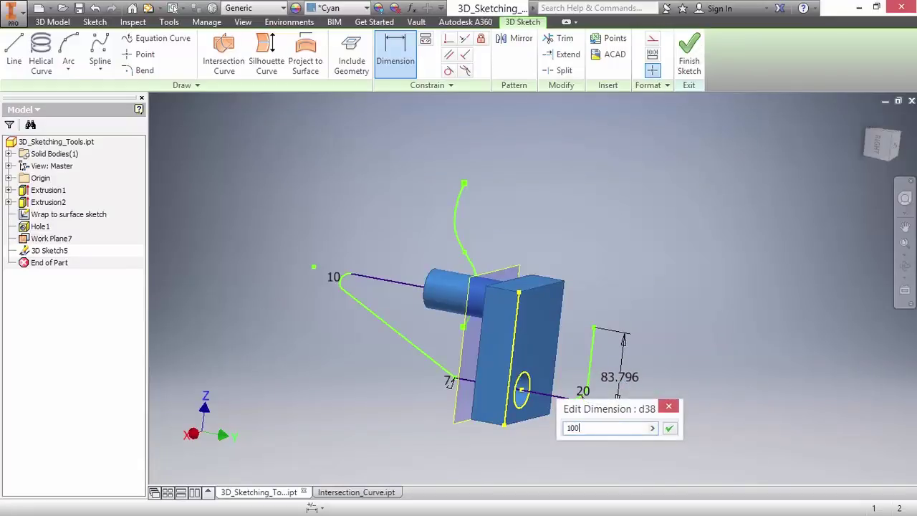
key(Return)
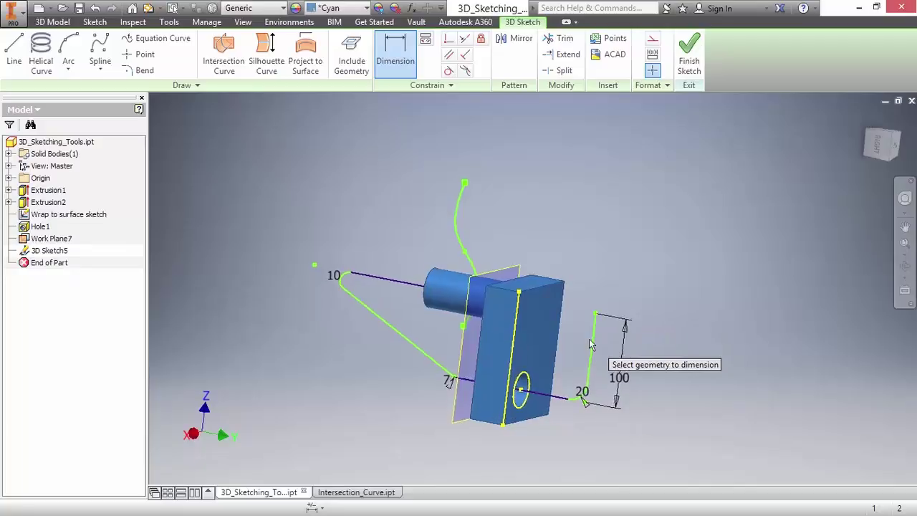
Step: Dimension the line's top end from the plate's top edge, first 80, then 100
shift+middle_drag(592, 326, 595, 328)
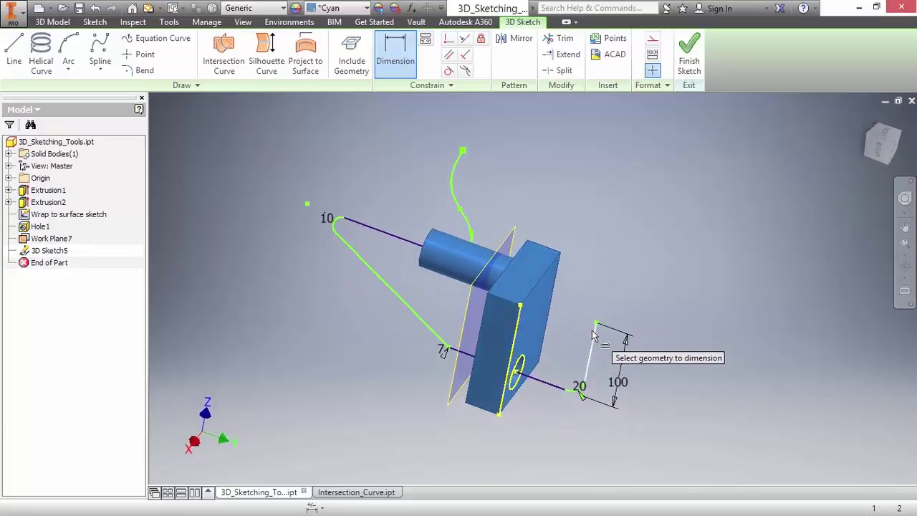
click(530, 300)
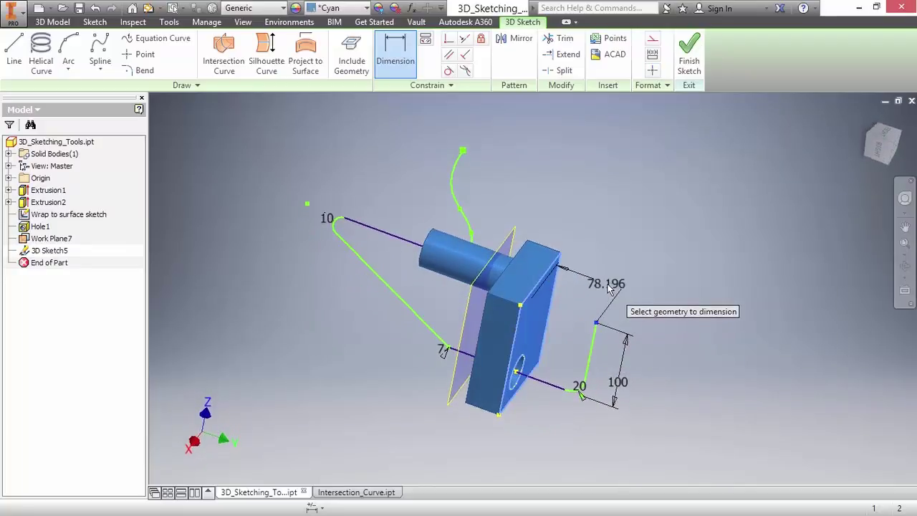
click(616, 248)
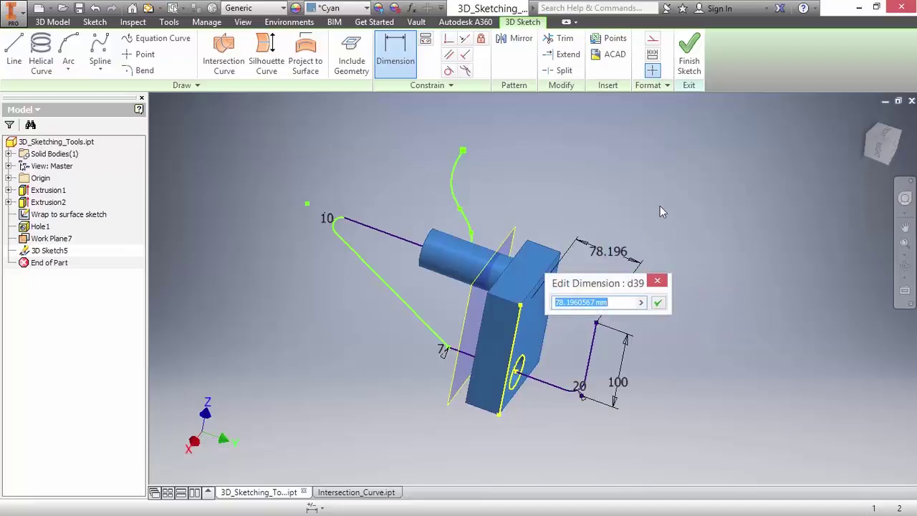
text(80)
key(Return)
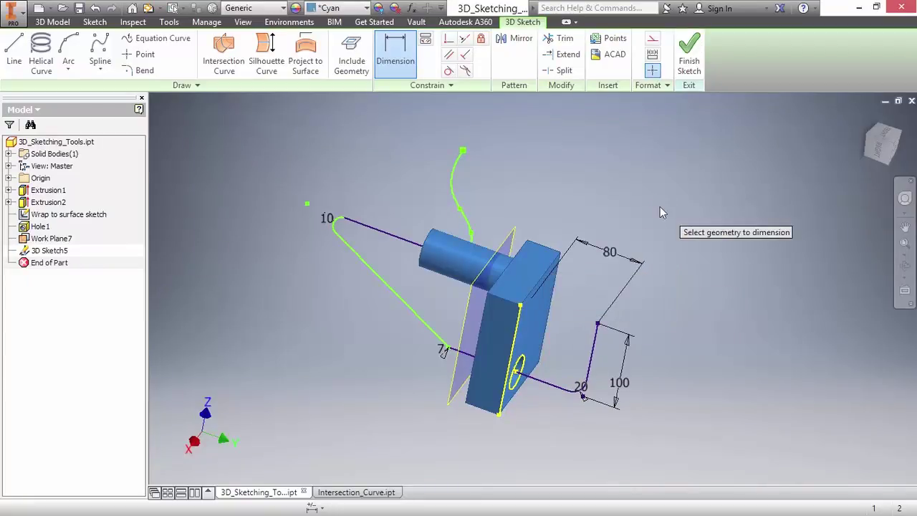
click(618, 250)
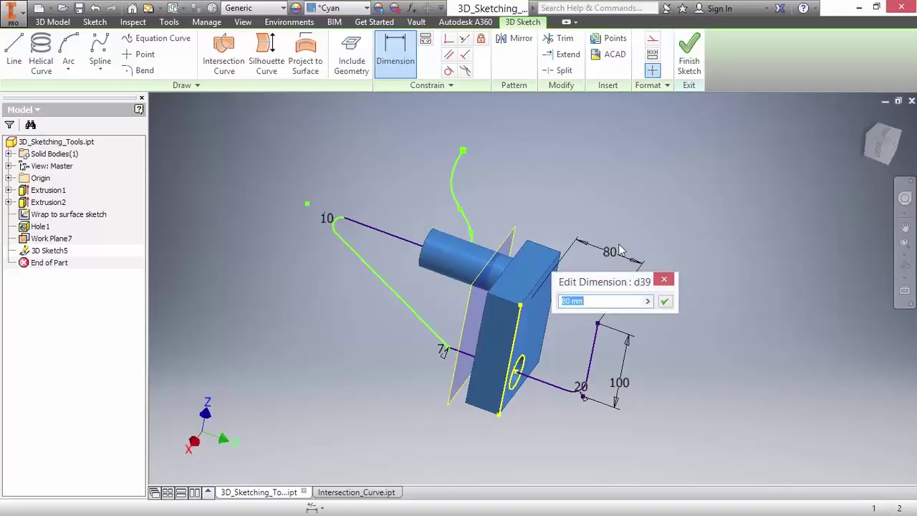
text(100)
key(Return)
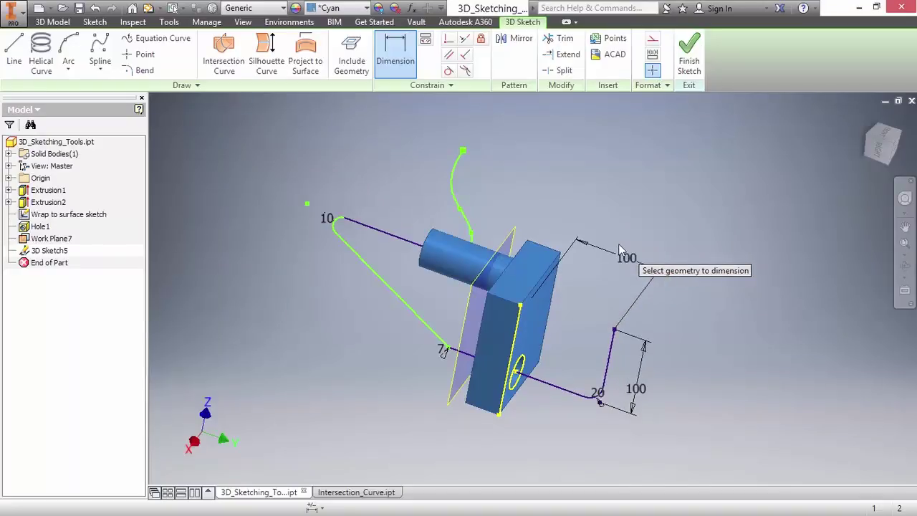
shift+middle_drag(622, 251, 360, 460)
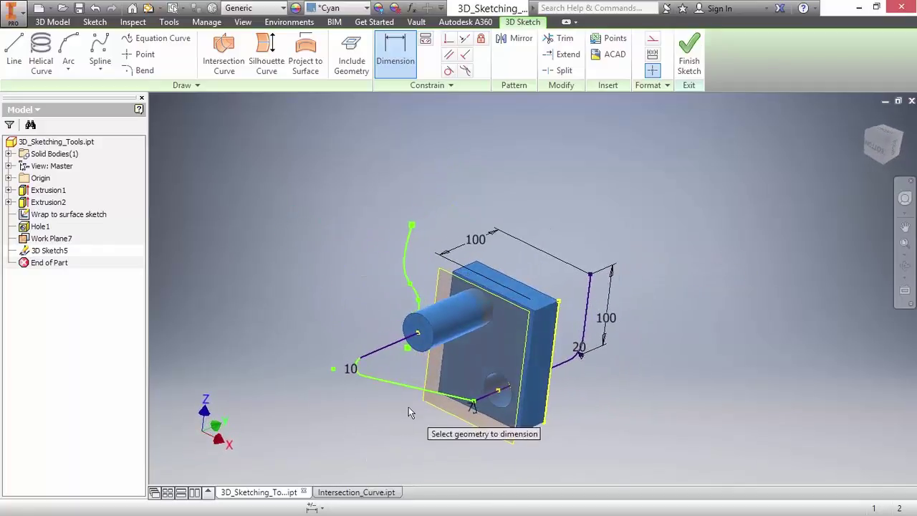
Step: Dimension the long lower line at 225 and reject the over-constraining 25.24 angle dimension
click(406, 387)
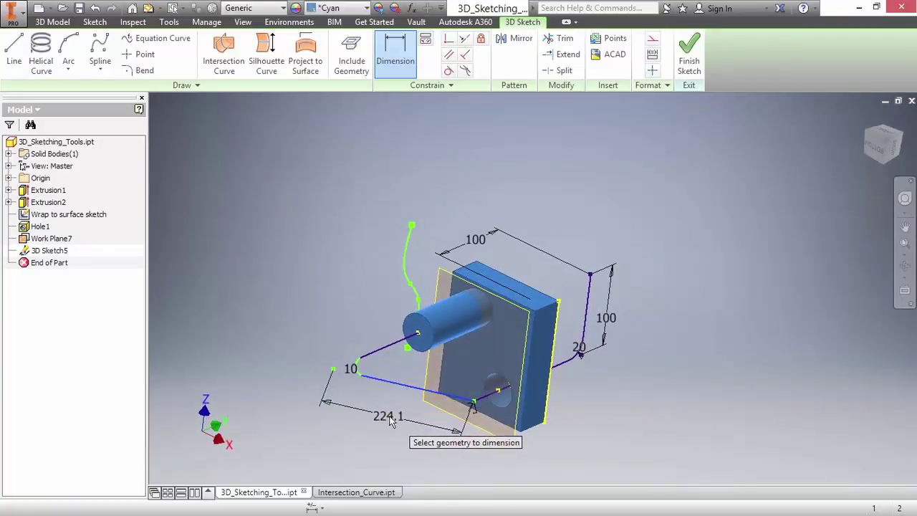
click(390, 414)
text(225)
key(Return)
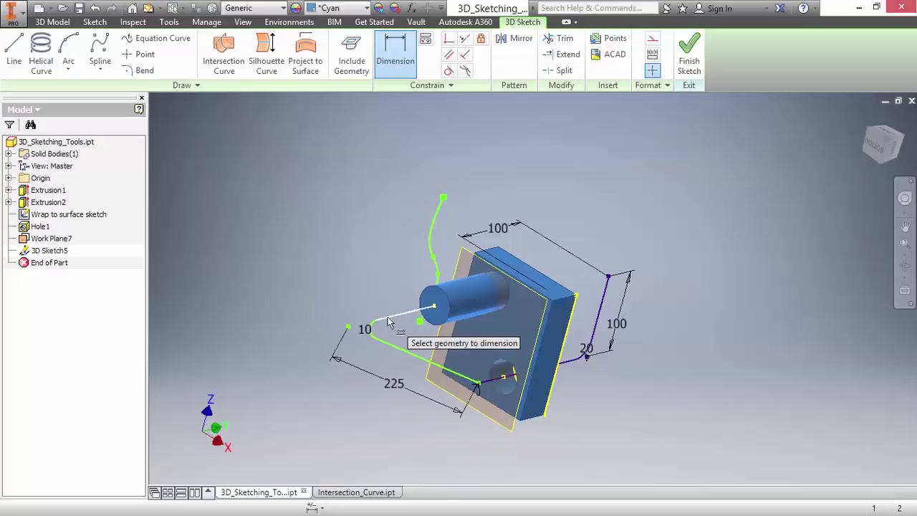
click(391, 341)
click(397, 344)
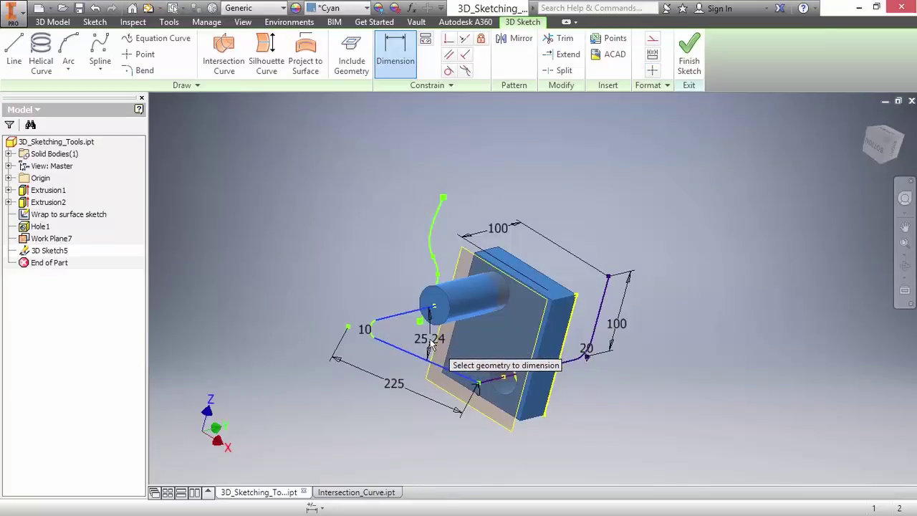
click(419, 344)
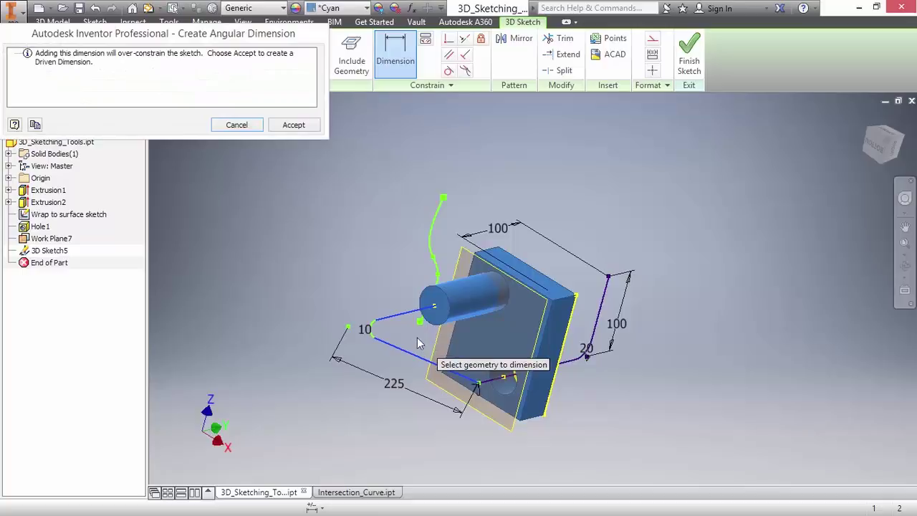
click(238, 126)
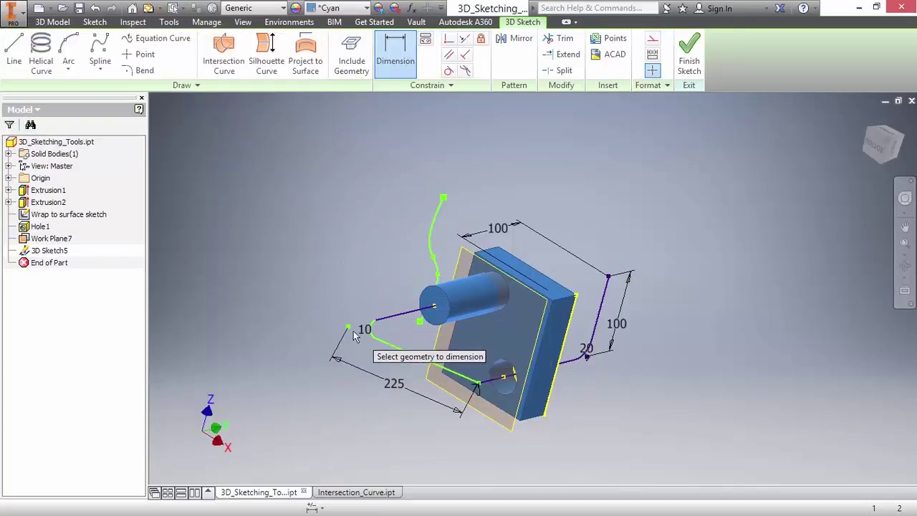
Step: Dimension the remaining route line at 150, replacing 144.972, and finish dimensioning
click(392, 320)
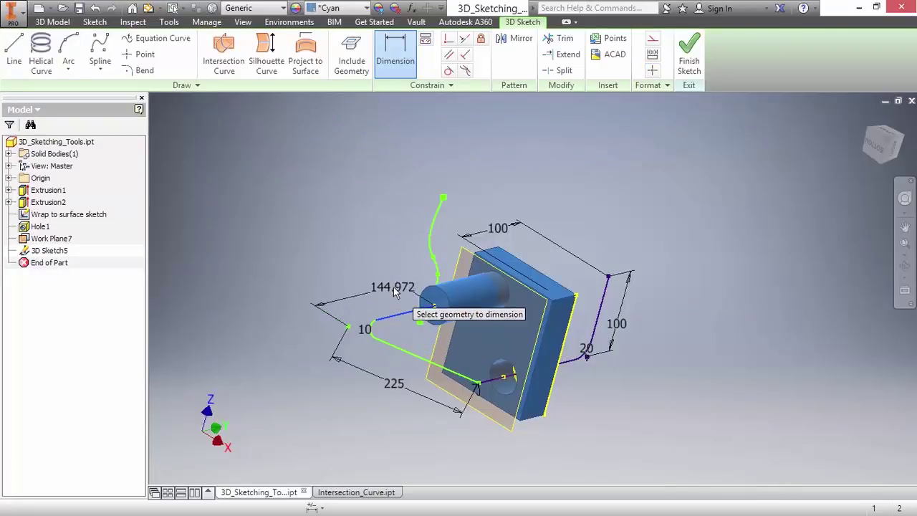
click(349, 260)
text(150)
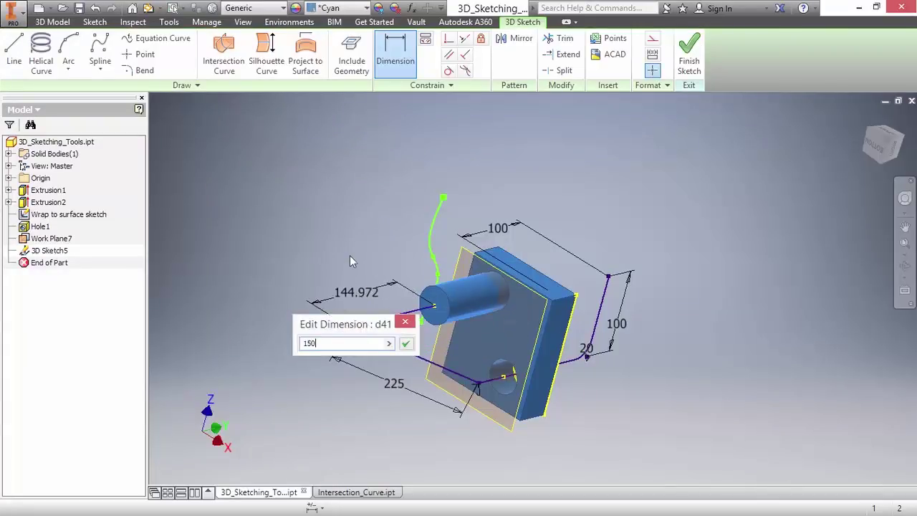
key(Return)
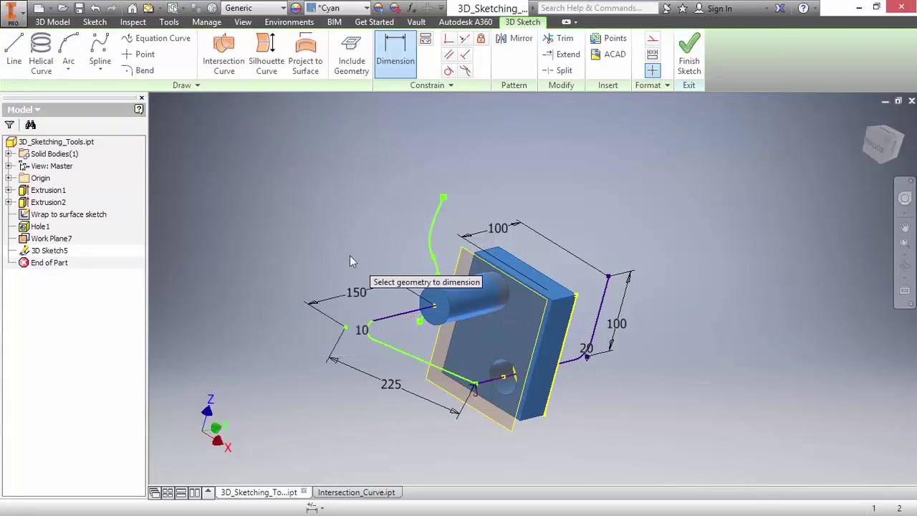
right_click(295, 339)
click(335, 336)
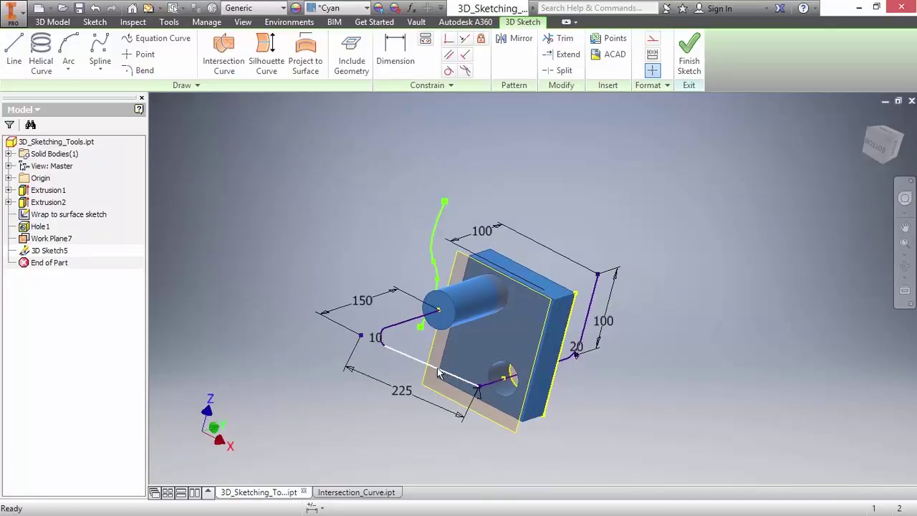
shift+middle_drag(426, 387, 419, 326)
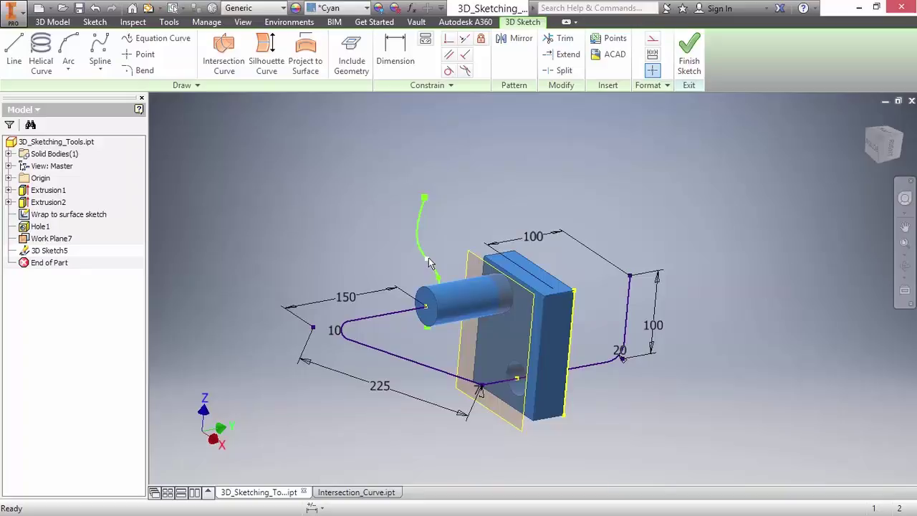
Step: Project the green spline onto the cylinder face using Wrap to surface output
mouse_move(429, 263)
click(306, 68)
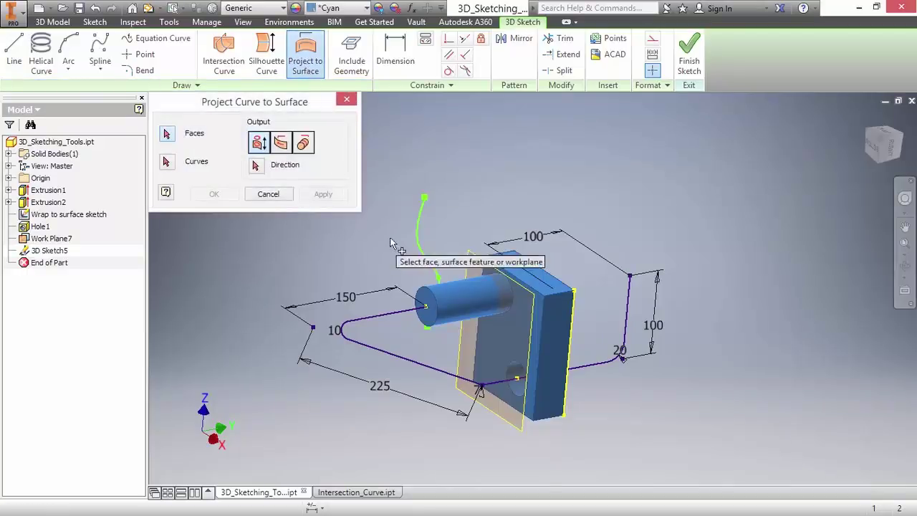
click(424, 299)
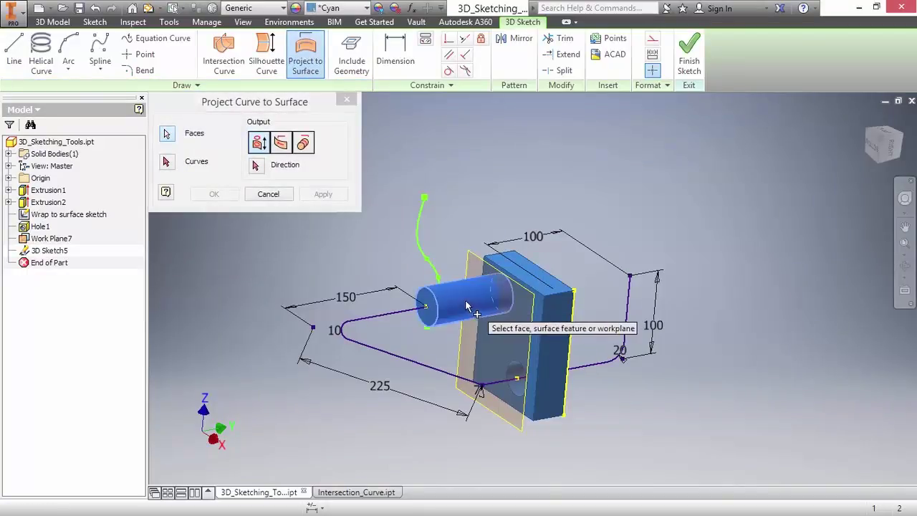
click(166, 162)
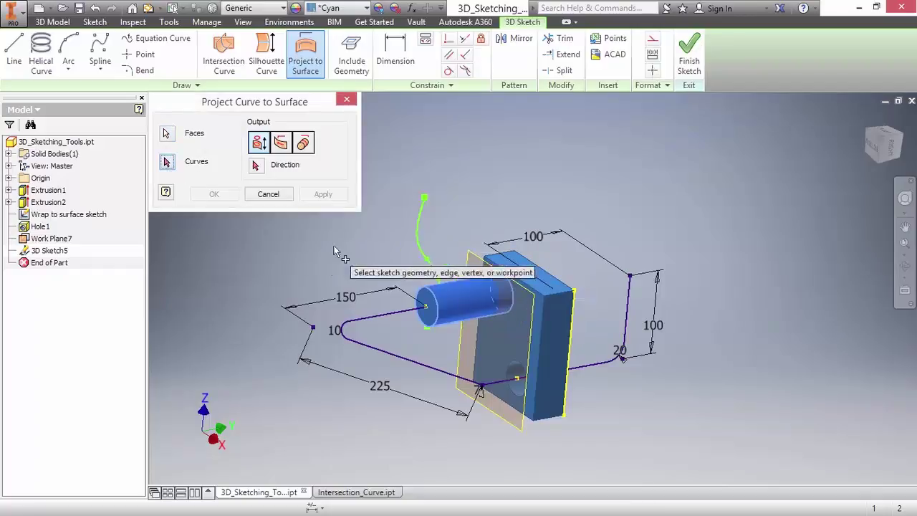
click(419, 230)
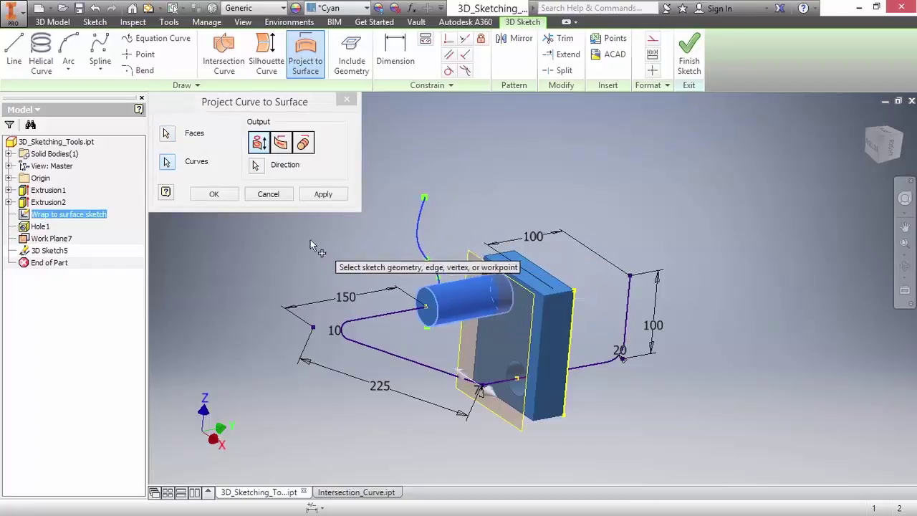
click(304, 144)
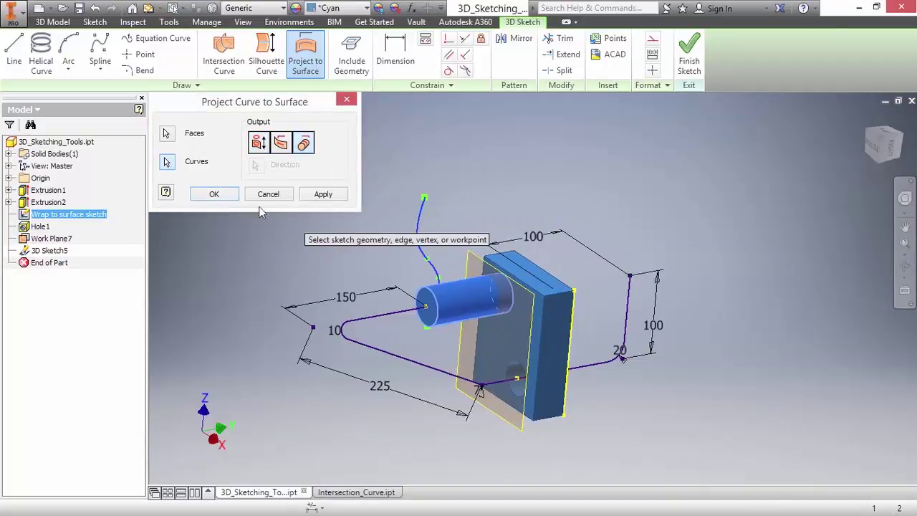
click(221, 196)
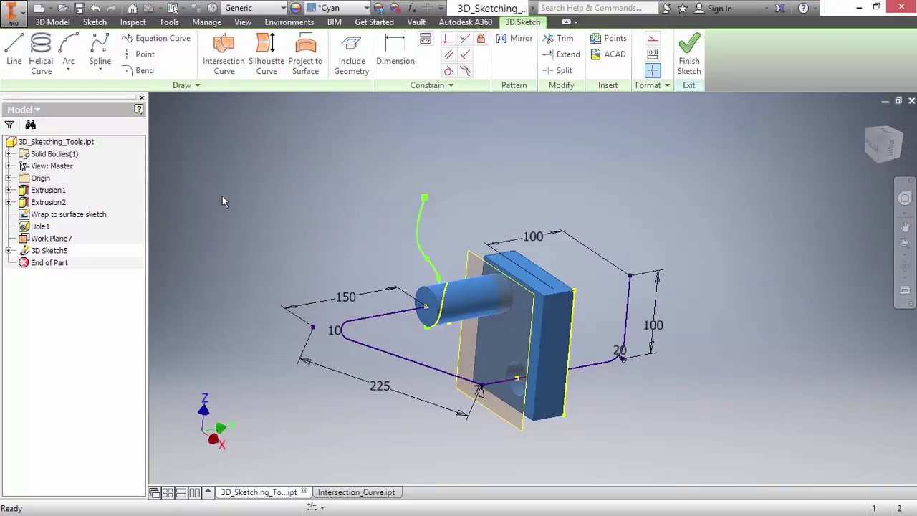
mouse_move(222, 202)
shift+middle_down()
mouse_move(385, 352)
mouse_move(578, 343)
mouse_move(439, 265)
shift+middle_up()
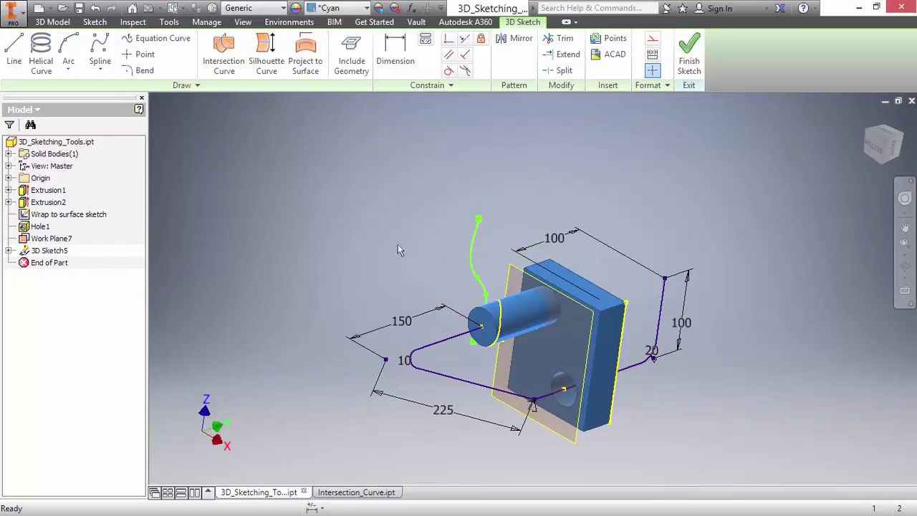
Step: Run Project to Surface again, wrapping the green spline onto the cylinder face
right_click(365, 233)
key(Escape)
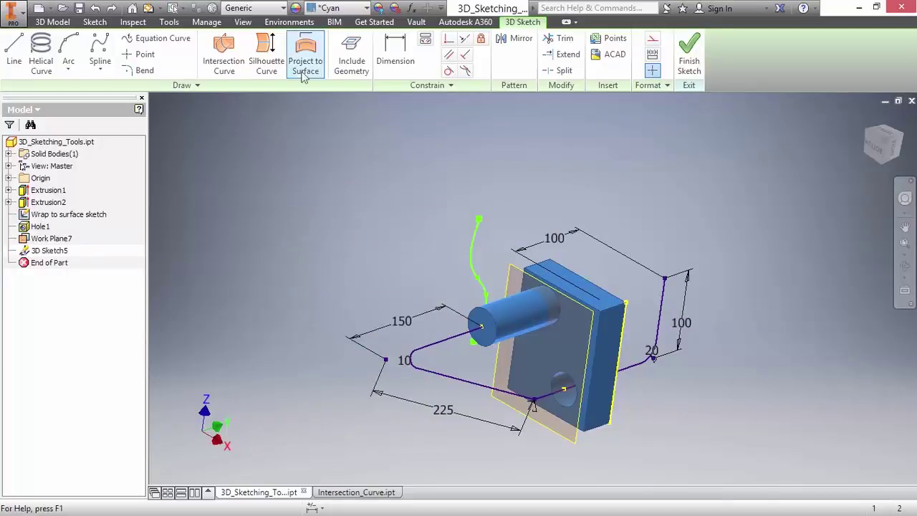
click(305, 58)
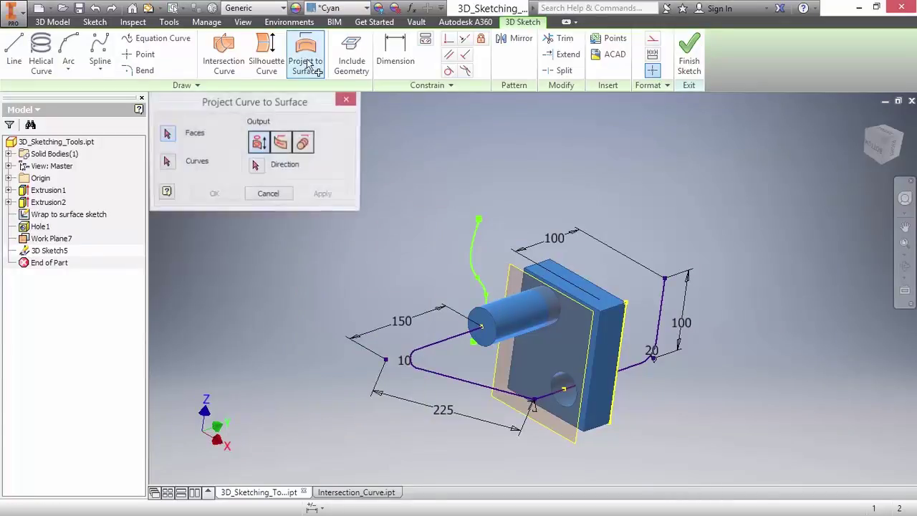
click(504, 310)
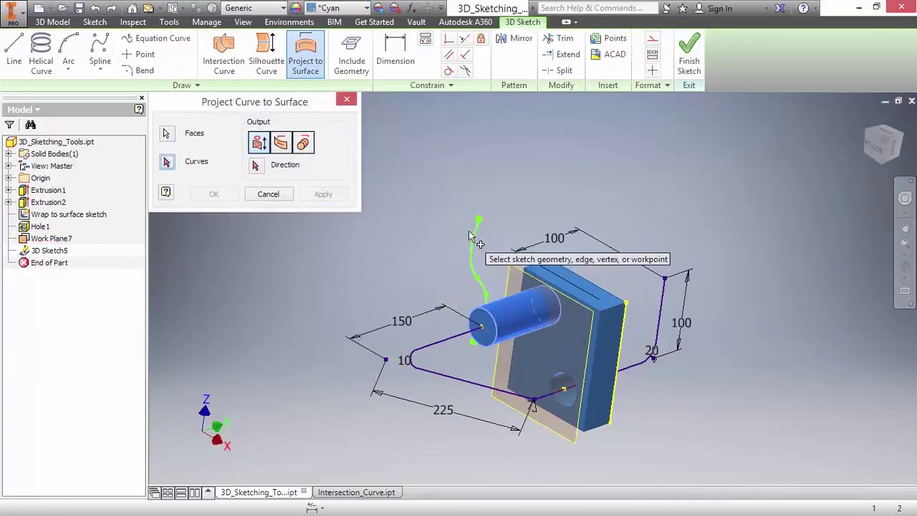
click(474, 263)
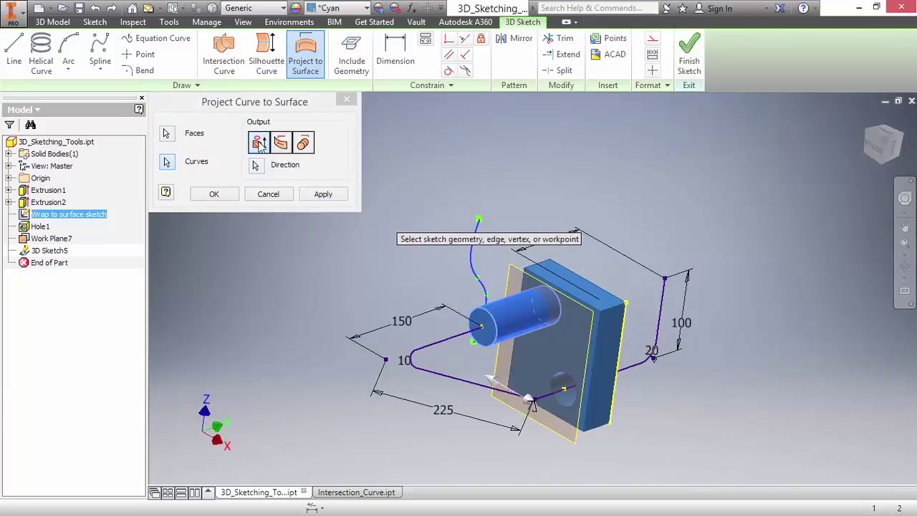
click(224, 194)
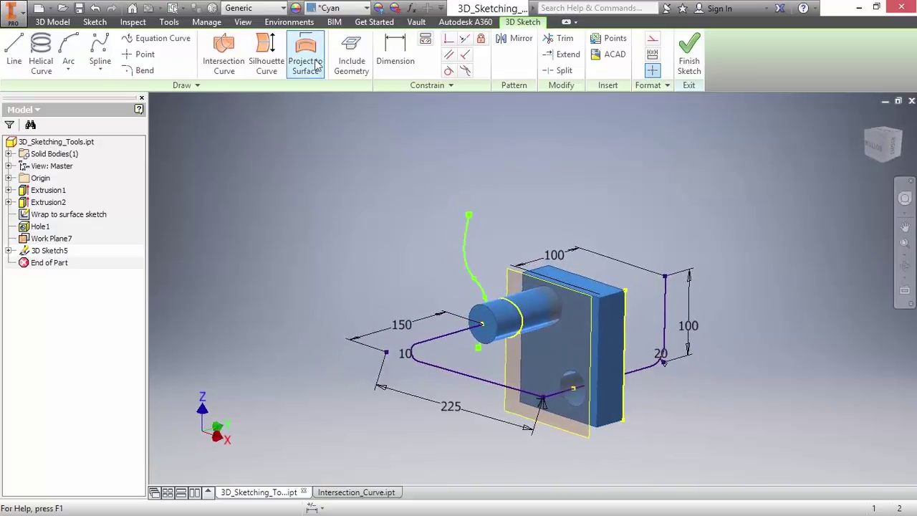
Step: Switch to Intersection_Curve.ipt, adjust the view, and expand ExtrusionSrf1 and ExtrusionSrf2
click(344, 493)
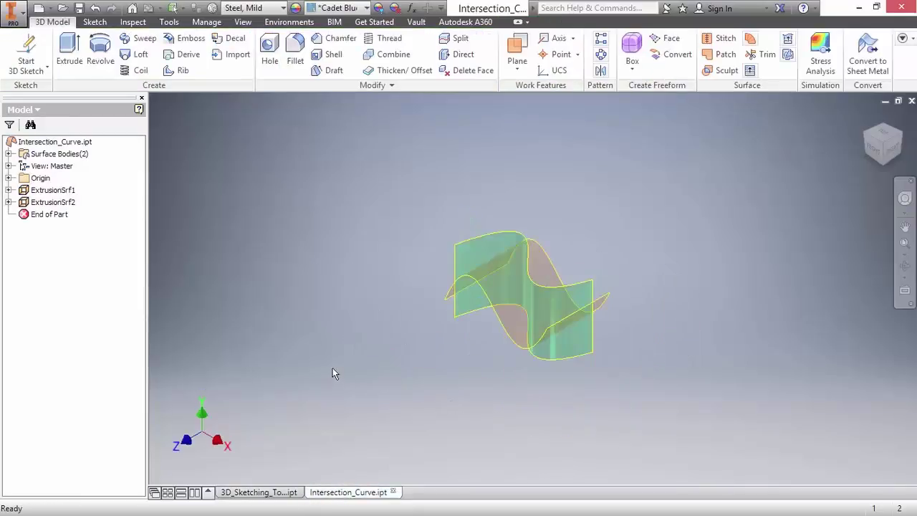
shift+middle_drag(511, 358, 509, 373)
scroll(500, 368, up, 3)
shift+middle_drag(415, 377, 412, 382)
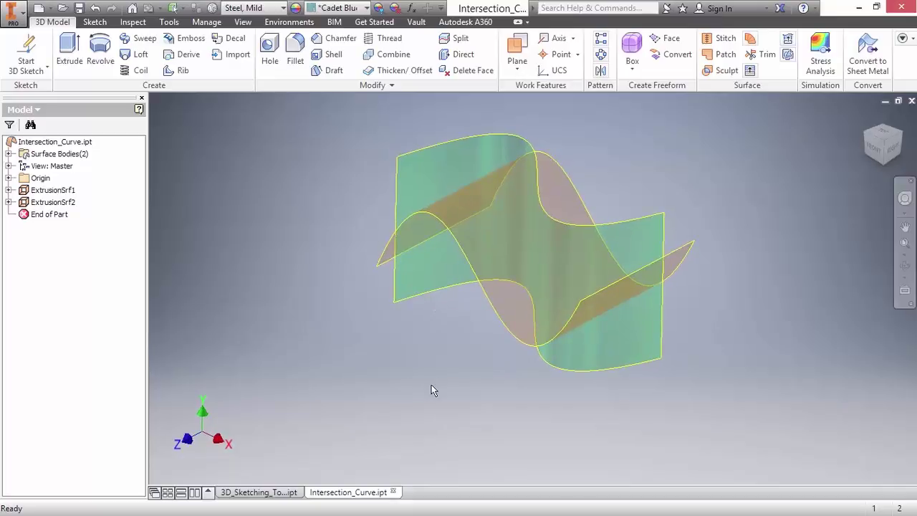
click(8, 190)
click(8, 214)
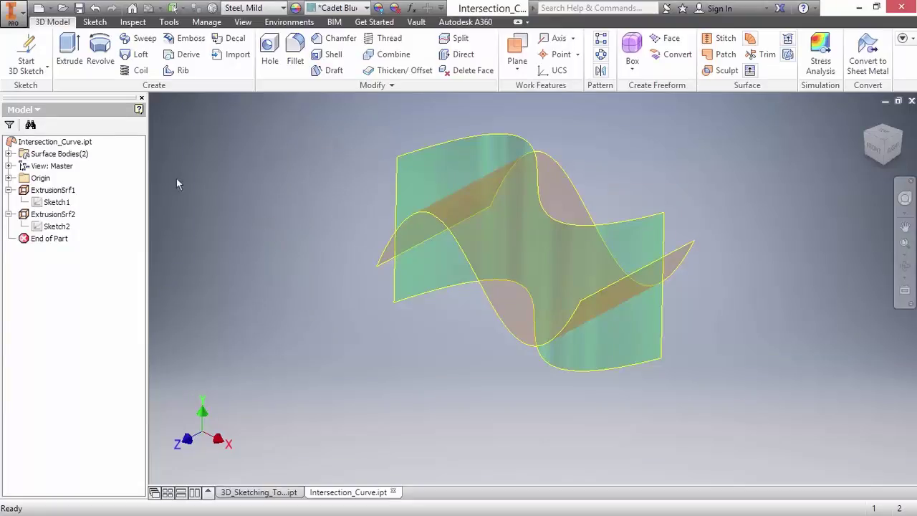
Step: Create 3D Sketch1 with an Intersection Curve between the two wavy extruded surfaces
click(28, 46)
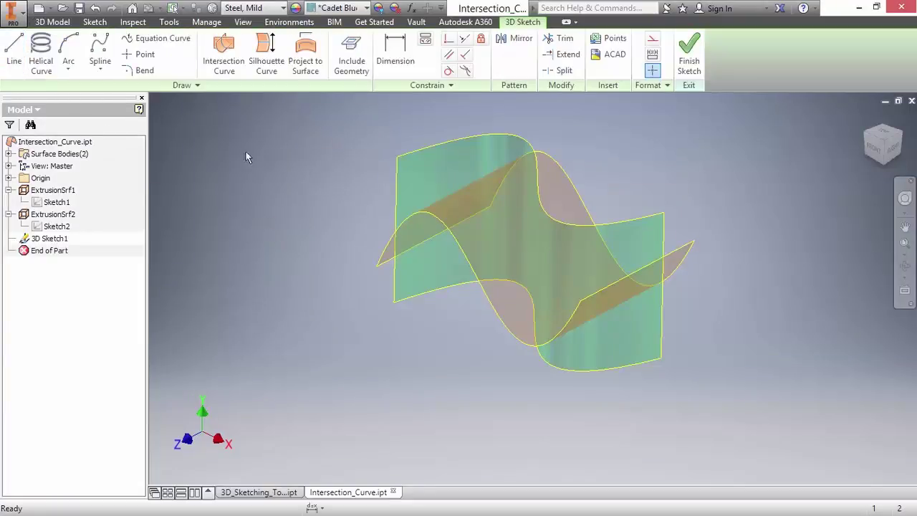
click(228, 66)
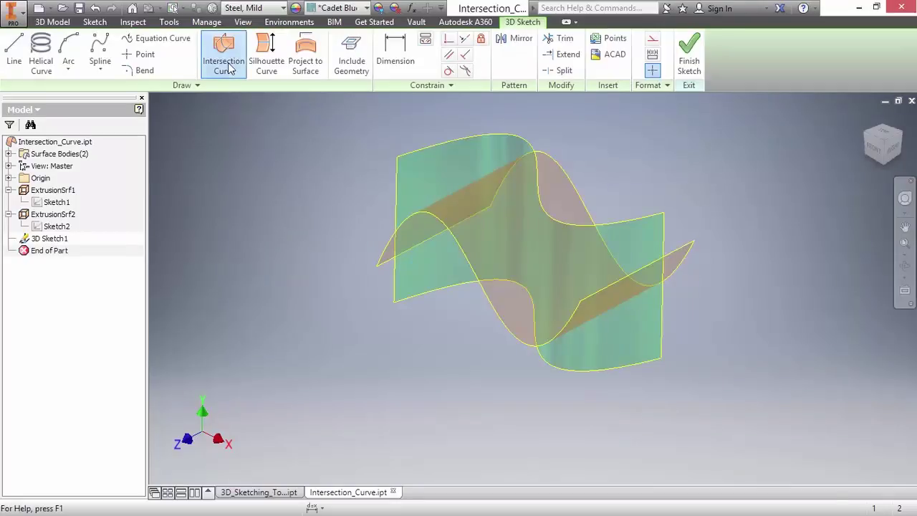
click(424, 159)
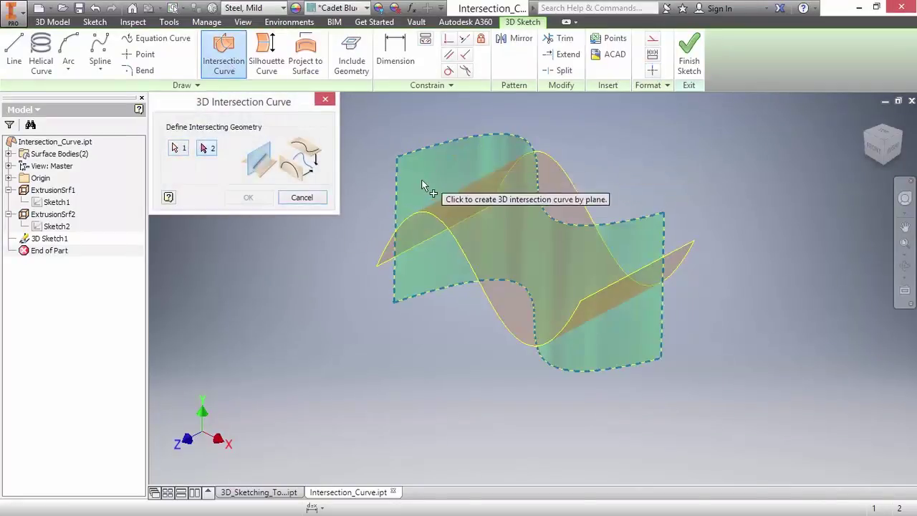
click(419, 215)
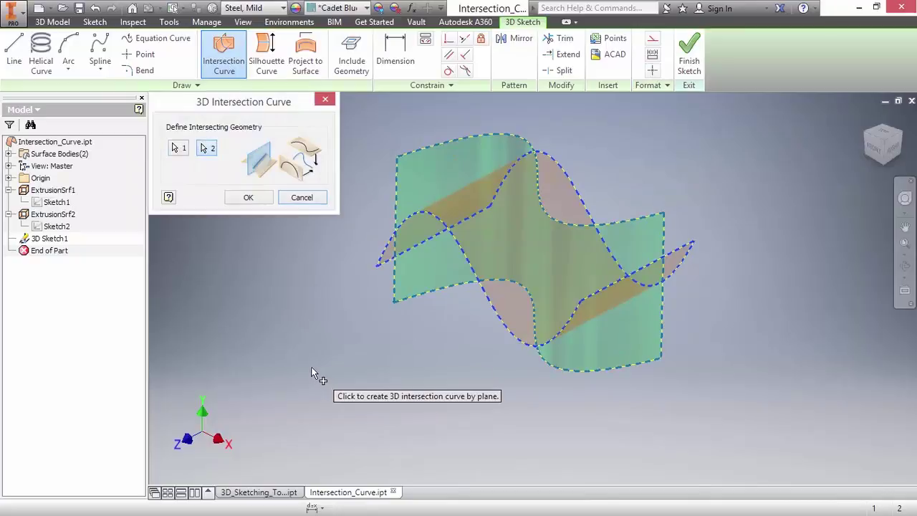
click(249, 198)
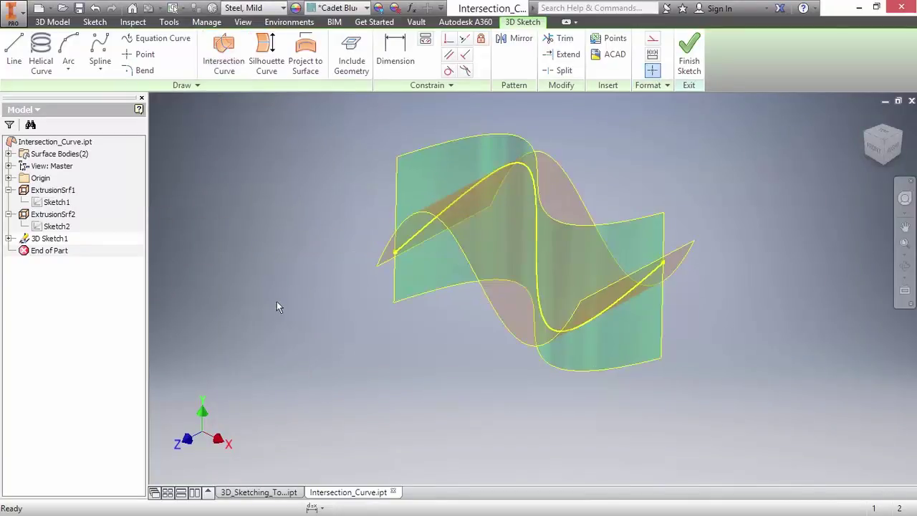